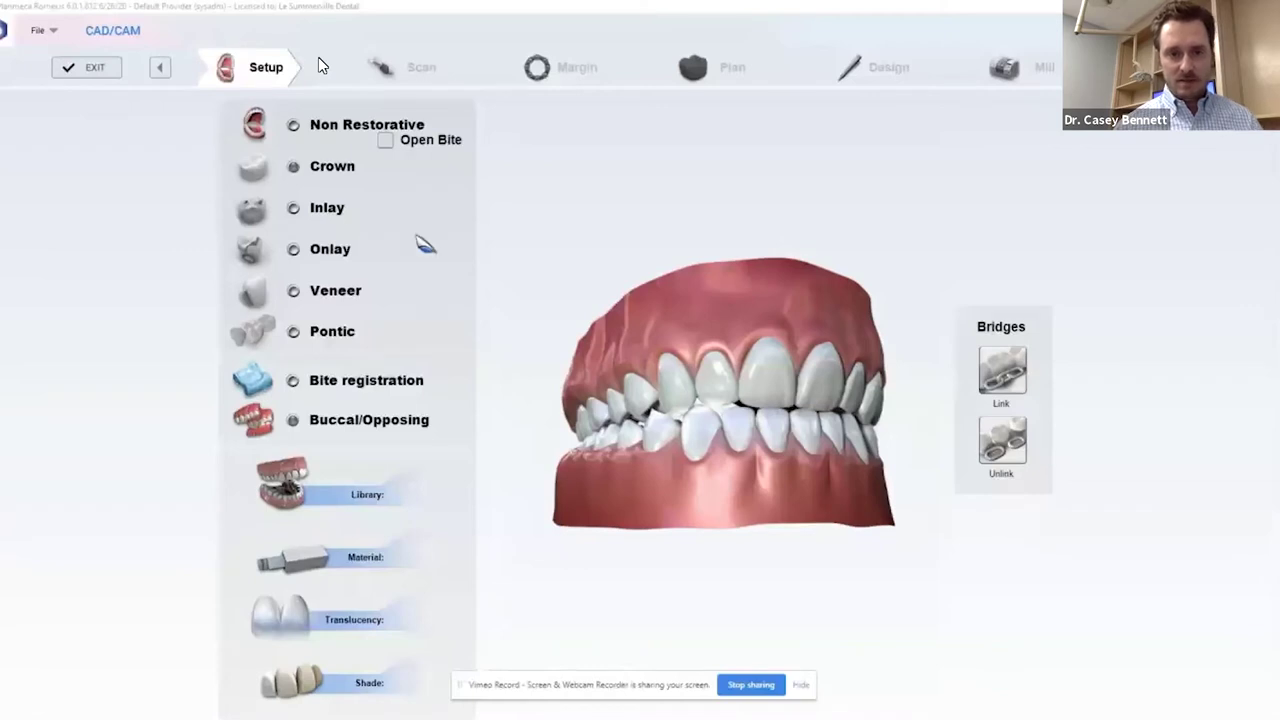
# Open the Scan stage, capture the upper arch, and generate its model.
pyautogui.click(398, 74)
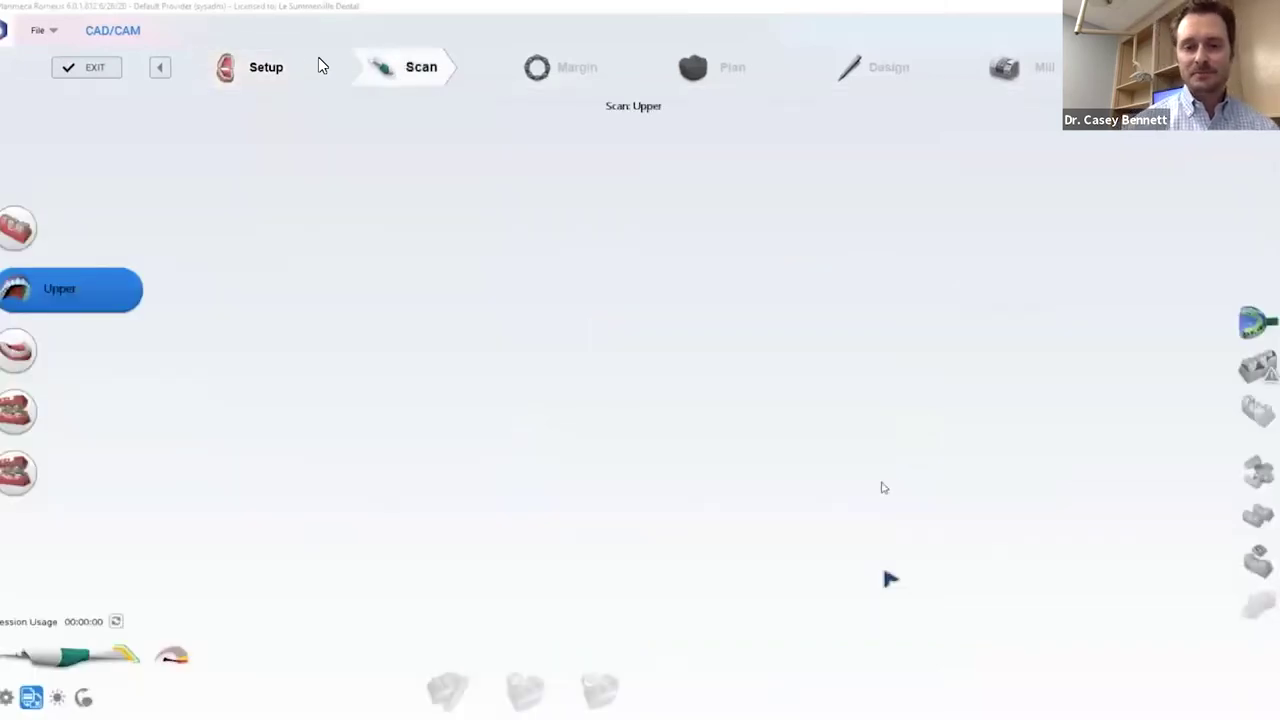
pyautogui.click(27, 696)
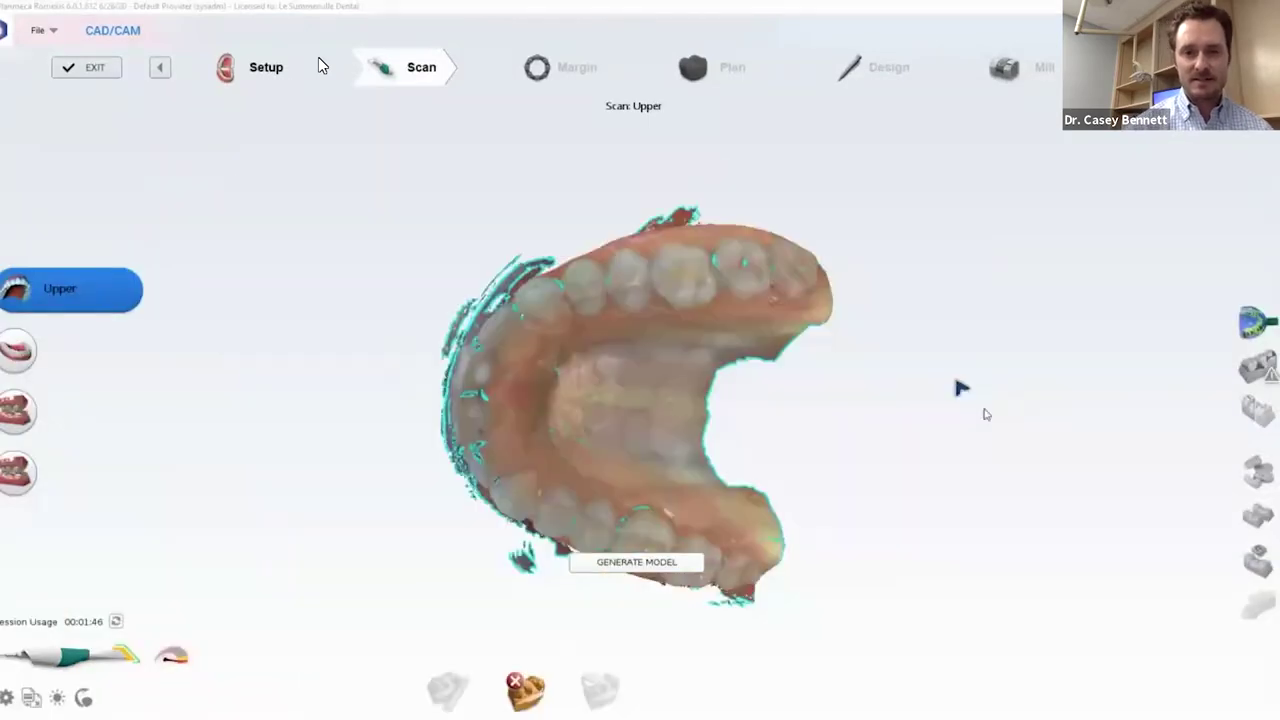
pyautogui.moveTo(984, 408); pyautogui.dragTo(957, 563, button='right')
pyautogui.moveTo(958, 563); pyautogui.dragTo(1000, 318)
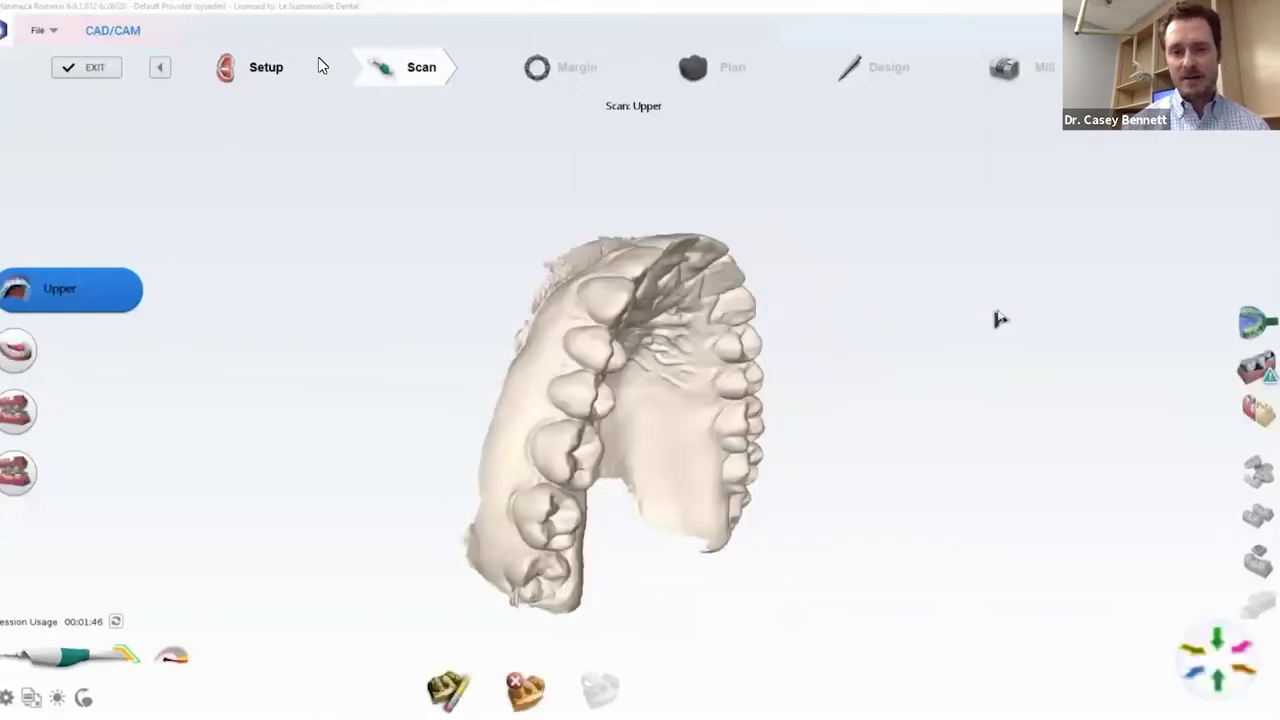
# Highlight missing scan data on the upper arch model and inspect the arch from both sides.
pyautogui.click(1257, 368)
pyautogui.moveTo(1090, 320); pyautogui.dragTo(816, 385, button='right')
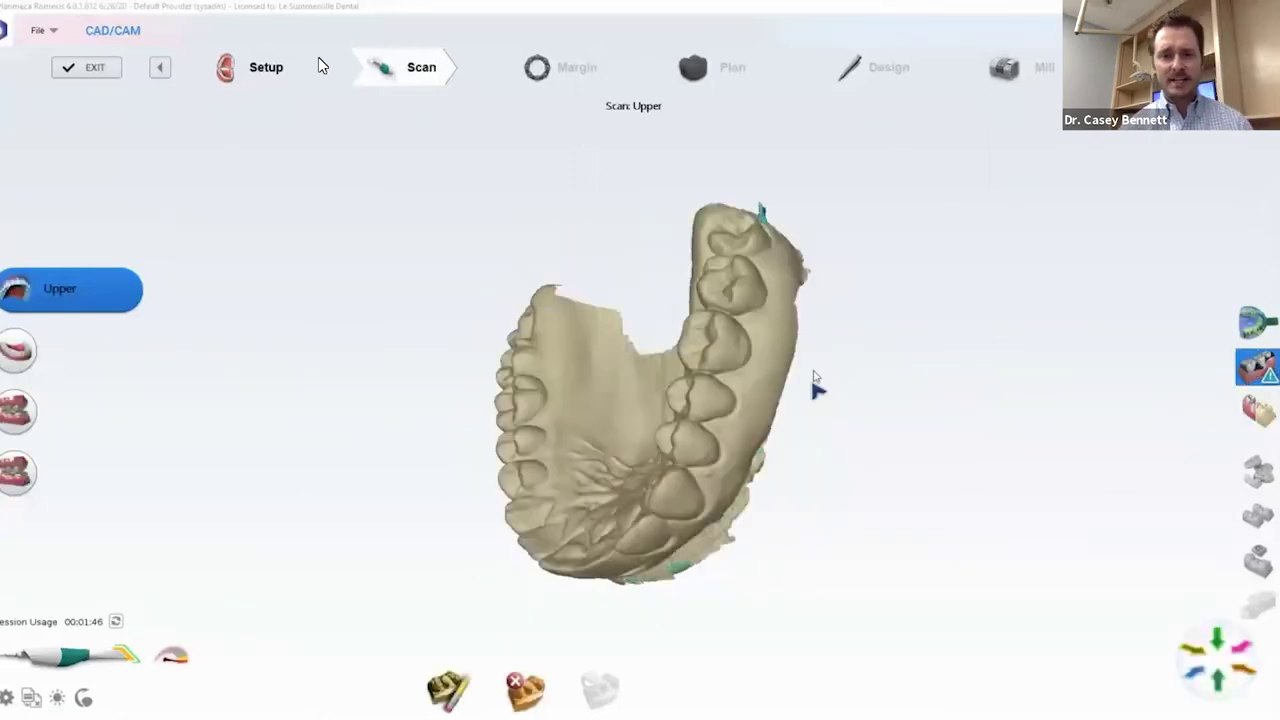
pyautogui.moveTo(814, 383); pyautogui.dragTo(62, 385)
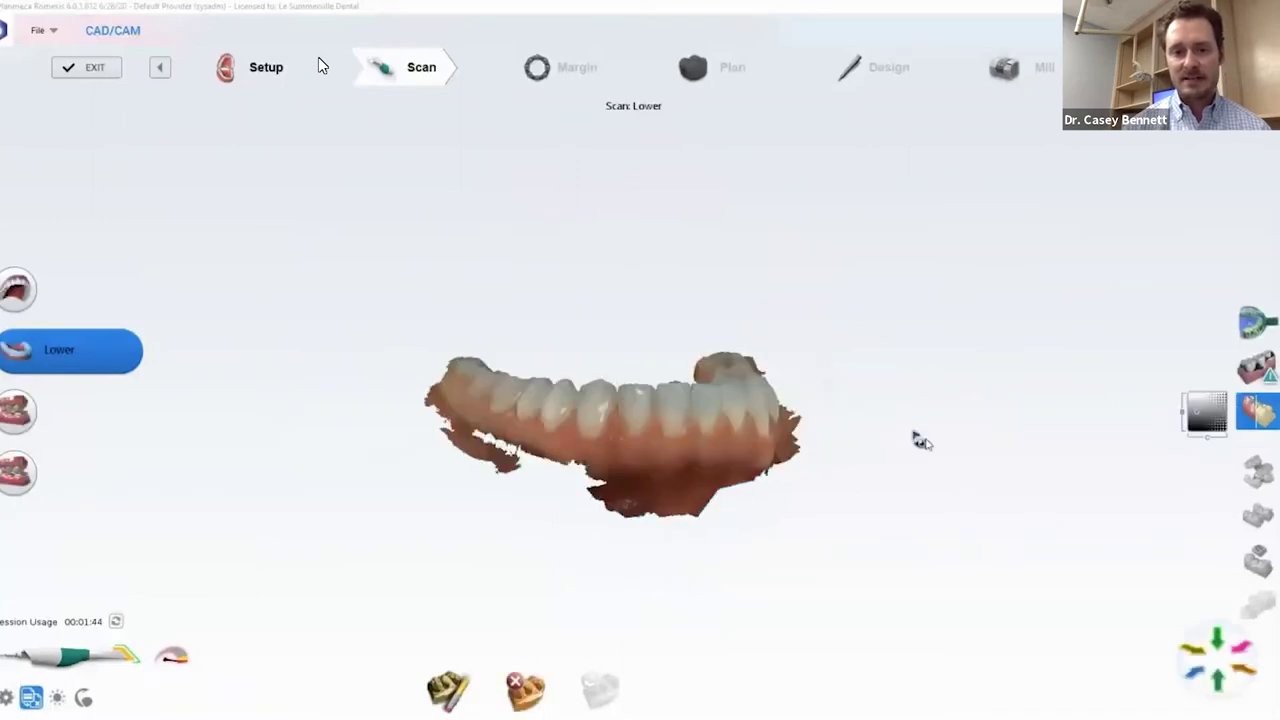
# Turn off the color display of the lower arch model and examine it from the occlusal side.
pyautogui.moveTo(925, 440); pyautogui.dragTo(1247, 435)
pyautogui.click(1255, 413)
pyautogui.moveTo(1060, 425); pyautogui.dragTo(953, 502)
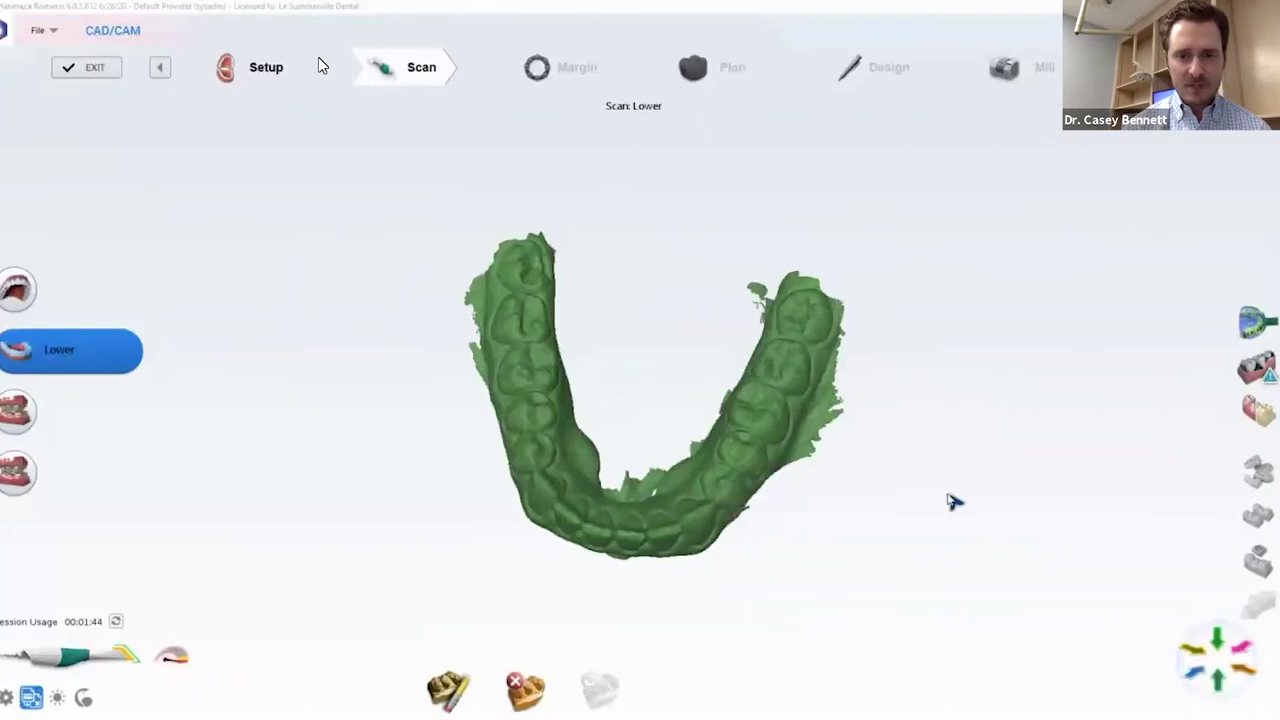
# Align the buccal bite scan to the upper arch teeth and check the articulated models from several angles.
pyautogui.click(16, 412)
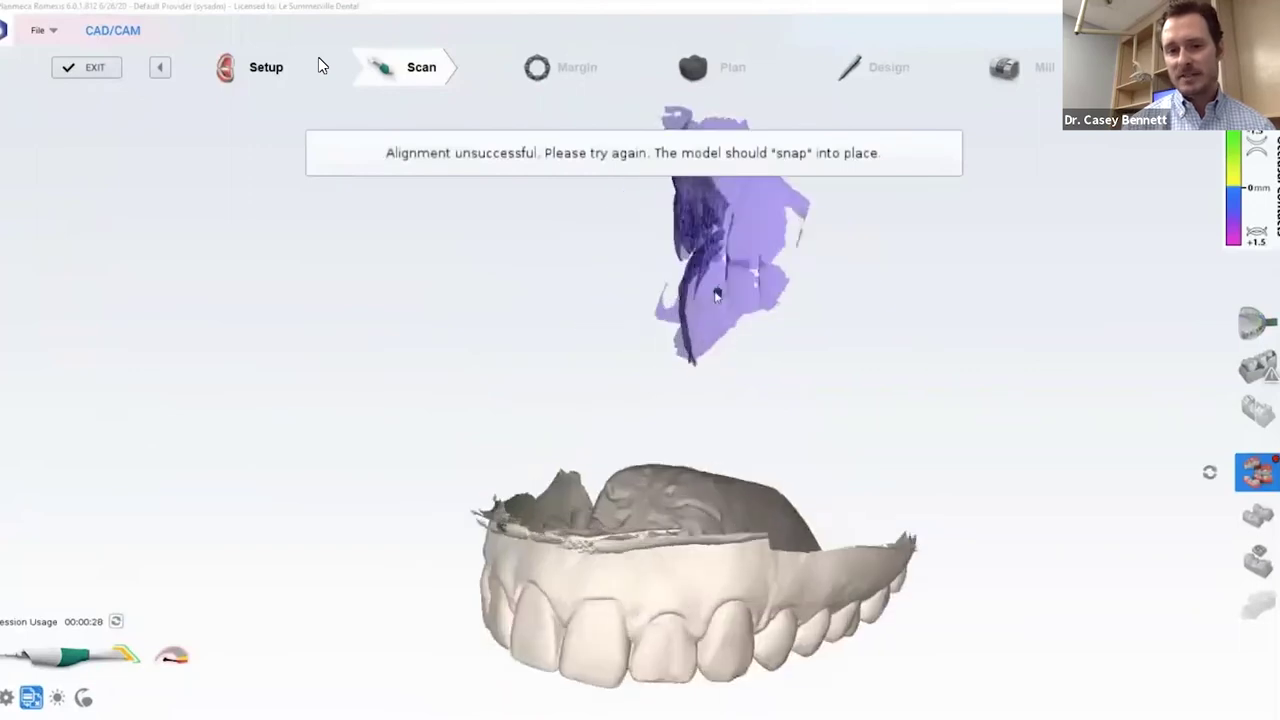
pyautogui.moveTo(727, 309); pyautogui.dragTo(495, 519)
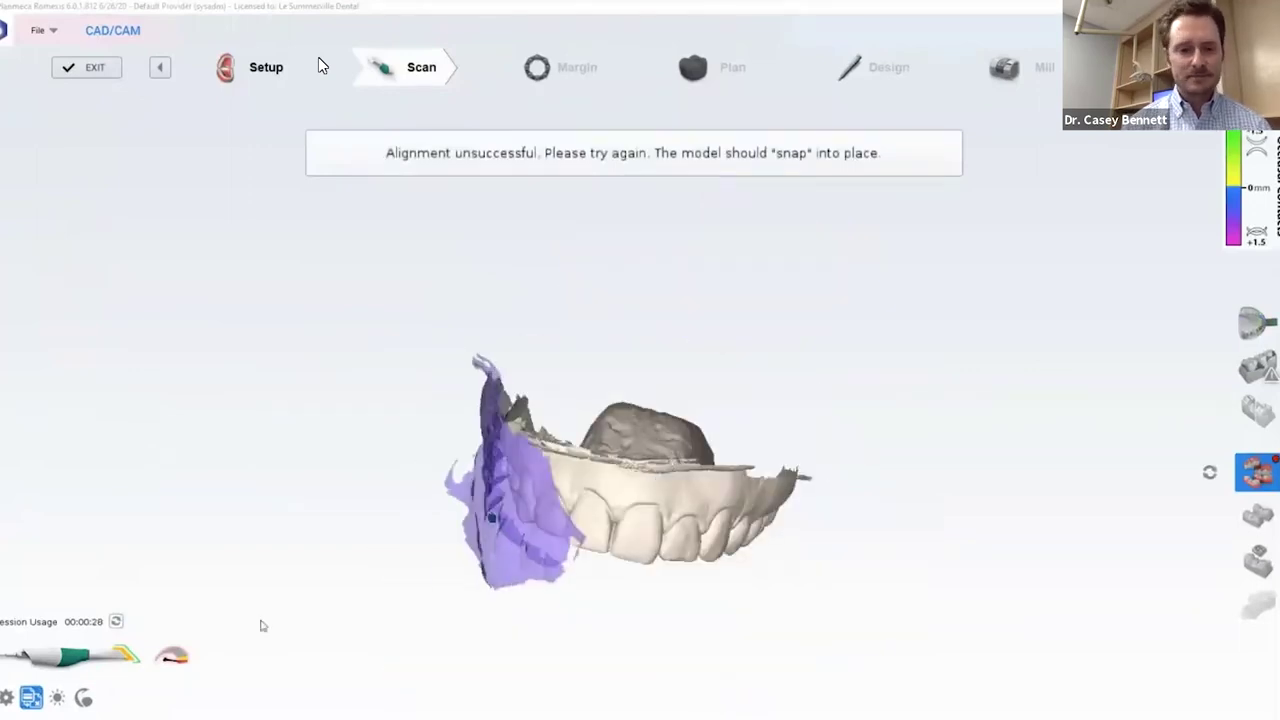
pyautogui.moveTo(491, 517); pyautogui.dragTo(538, 591, button='middle')
pyautogui.moveTo(555, 596); pyautogui.dragTo(562, 567)
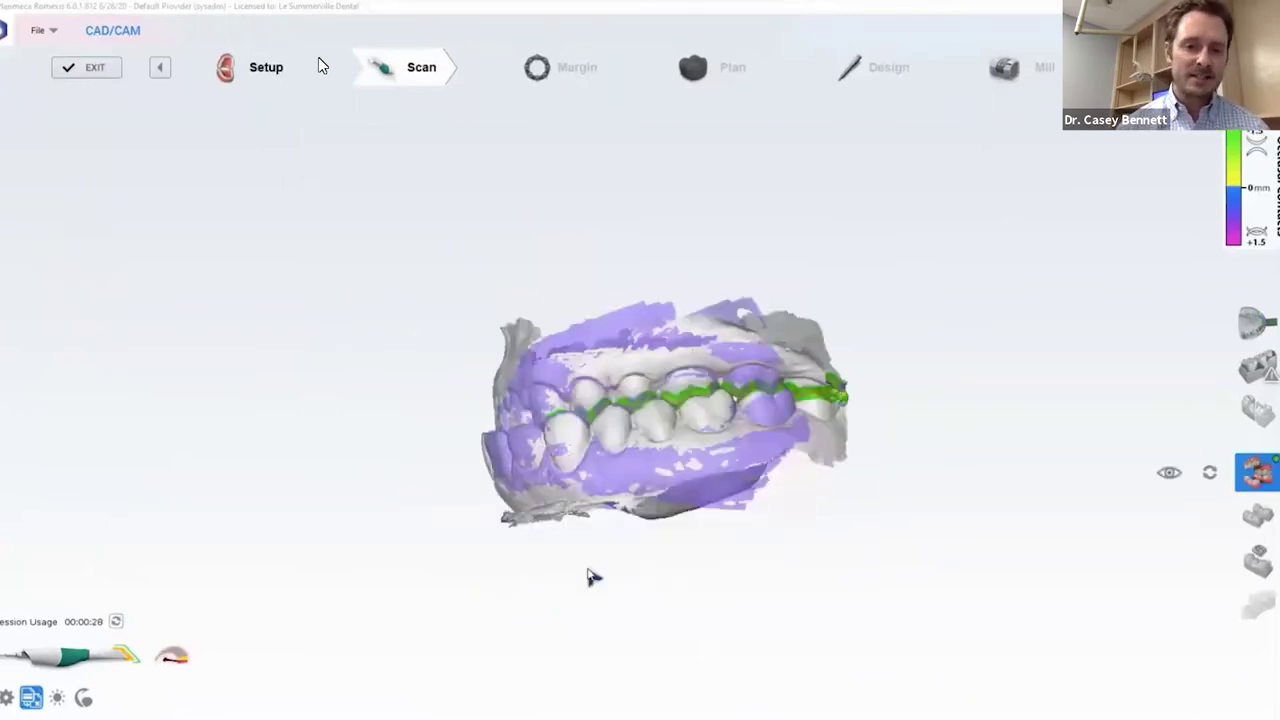
pyautogui.click(1258, 479)
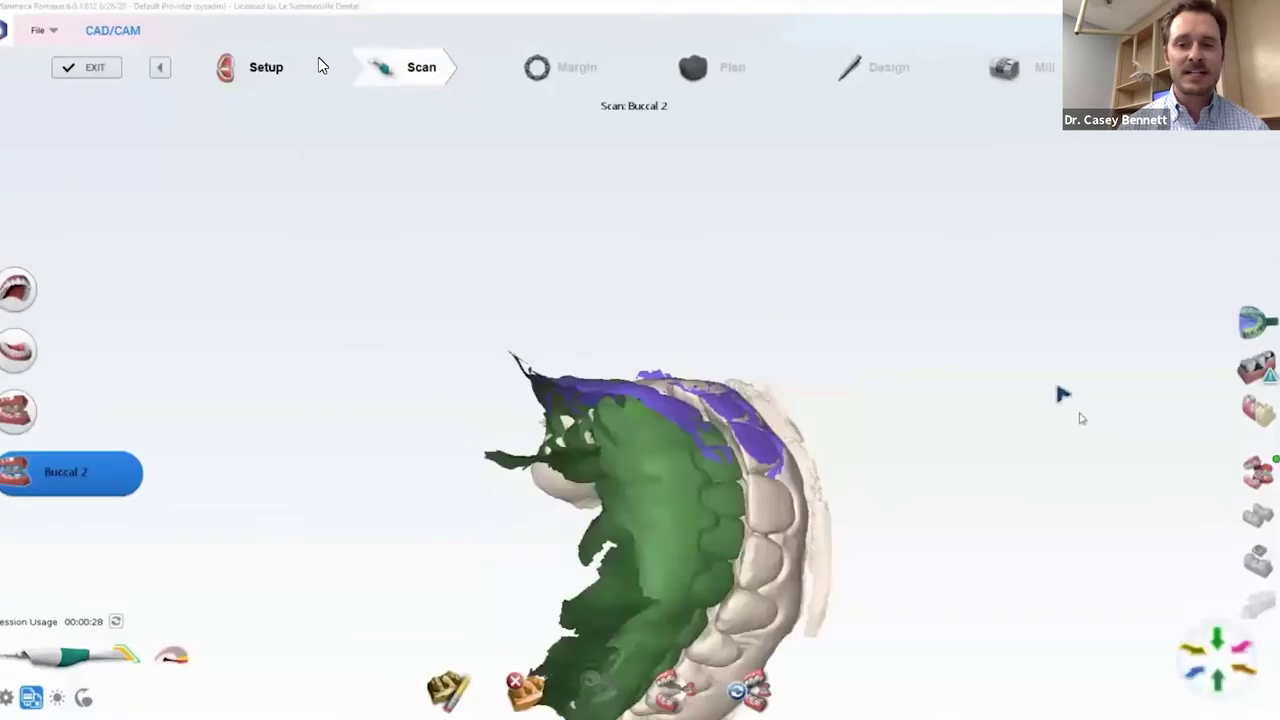
pyautogui.moveTo(1060, 390); pyautogui.dragTo(870, 556)
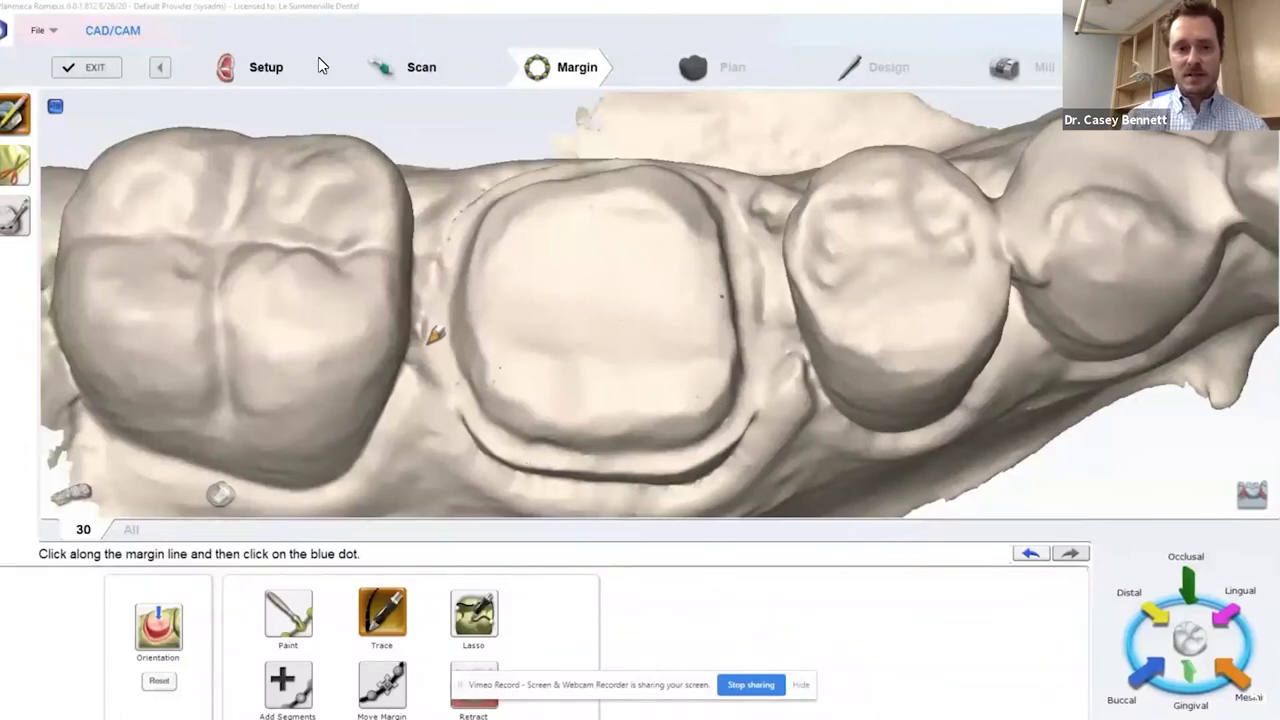
# Show the preparation of tooth 30 in color and trace its margin from the distal side along the buccal to the mesial.
pyautogui.click(72, 494)
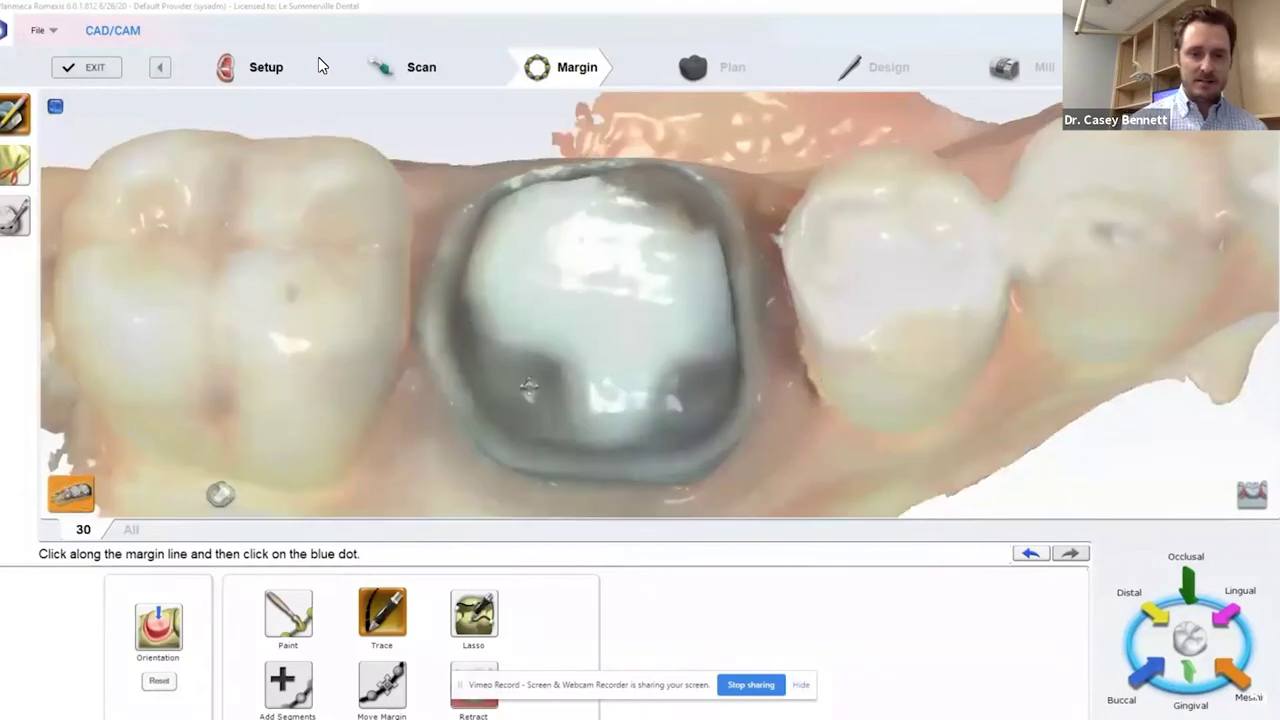
pyautogui.click(427, 334)
pyautogui.click(432, 363)
pyautogui.click(450, 402)
pyautogui.click(472, 438)
pyautogui.click(486, 450)
pyautogui.moveTo(521, 448); pyautogui.dragTo(525, 215, button='right')
pyautogui.moveTo(537, 415)
pyautogui.mouseDown()
pyautogui.moveTo(651, 428)
pyautogui.moveTo(745, 392)
pyautogui.moveTo(760, 344)
pyautogui.moveTo(753, 207)
pyautogui.mouseUp()
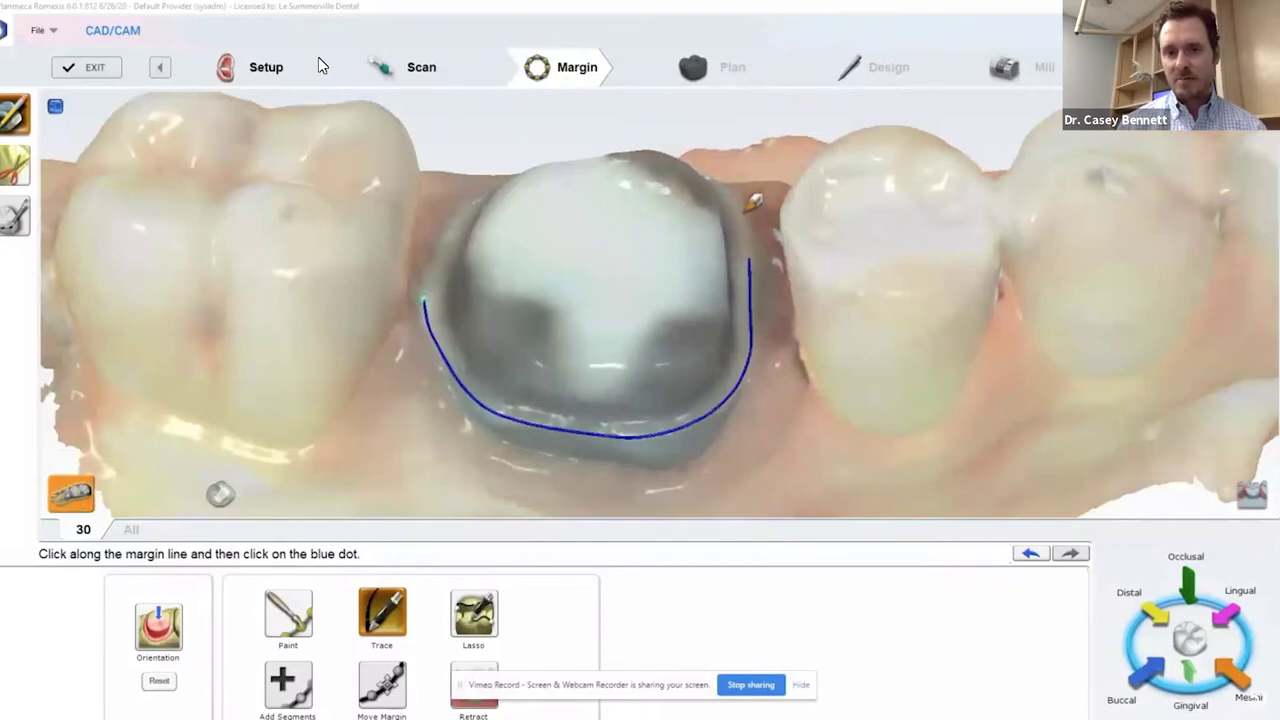
# Continue the margin trace around the mesial and lingual sides of tooth 30 and close it at the starting point.
pyautogui.moveTo(746, 209); pyautogui.dragTo(725, 227, button='middle')
pyautogui.click(723, 216)
pyautogui.moveTo(710, 190); pyautogui.dragTo(598, 152)
pyautogui.click(538, 156)
pyautogui.click(490, 174)
pyautogui.moveTo(468, 190); pyautogui.dragTo(432, 285)
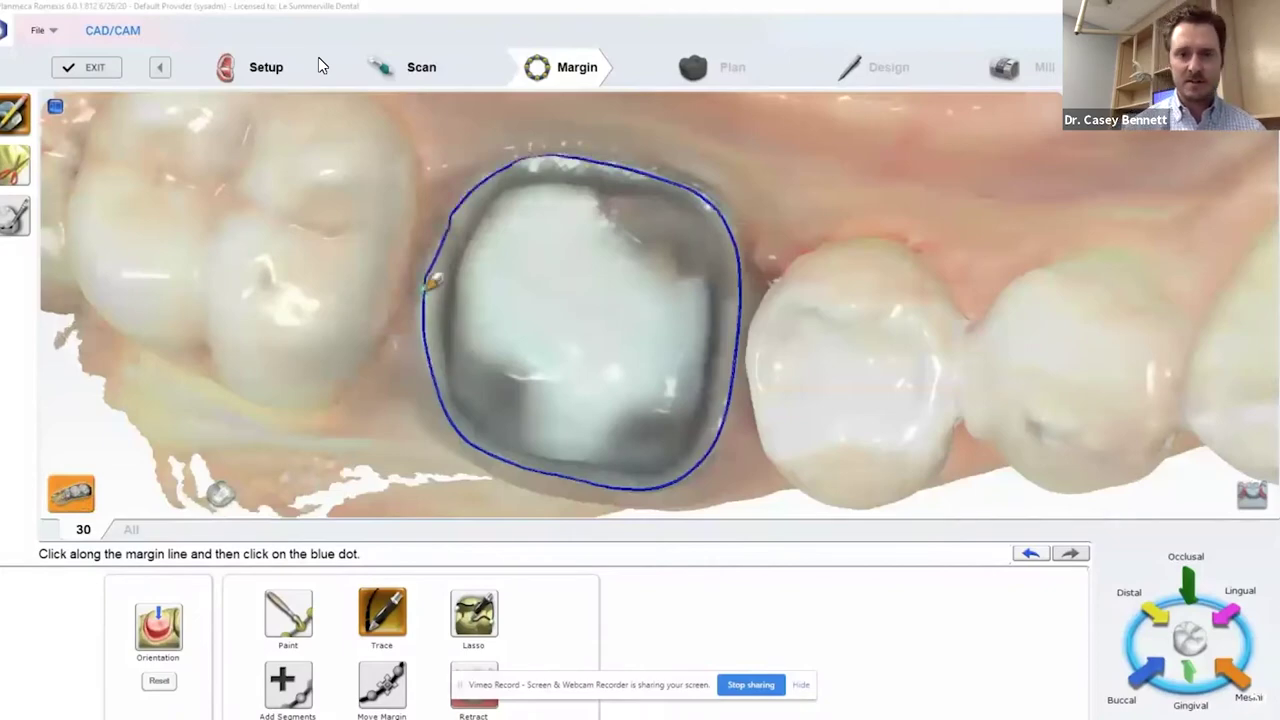
pyautogui.click(430, 287)
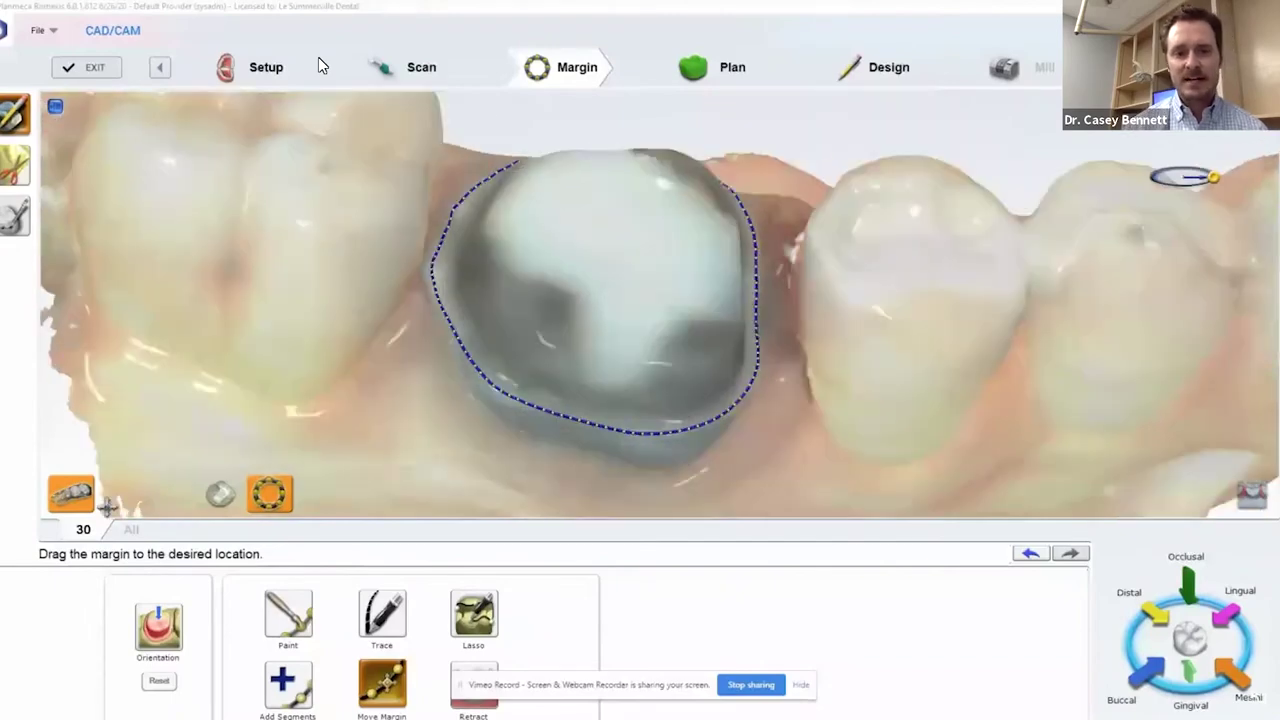
# Turn off the scan color and adjust the traced margin of tooth 30 along the finish line with Move Margin.
pyautogui.click(73, 495)
pyautogui.scroll(3, 529, 254)
pyautogui.moveTo(327, 362); pyautogui.dragTo(322, 367)
pyautogui.moveTo(616, 451); pyautogui.dragTo(670, 446)
pyautogui.moveTo(690, 428)
pyautogui.mouseDown(button='right')
pyautogui.moveTo(469, 542)
pyautogui.moveTo(886, 506)
pyautogui.moveTo(702, 420)
pyautogui.mouseUp(button='right')
pyautogui.moveTo(702, 420); pyautogui.dragTo(792, 323)
pyautogui.moveTo(937, 398); pyautogui.dragTo(1007, 522, button='right')
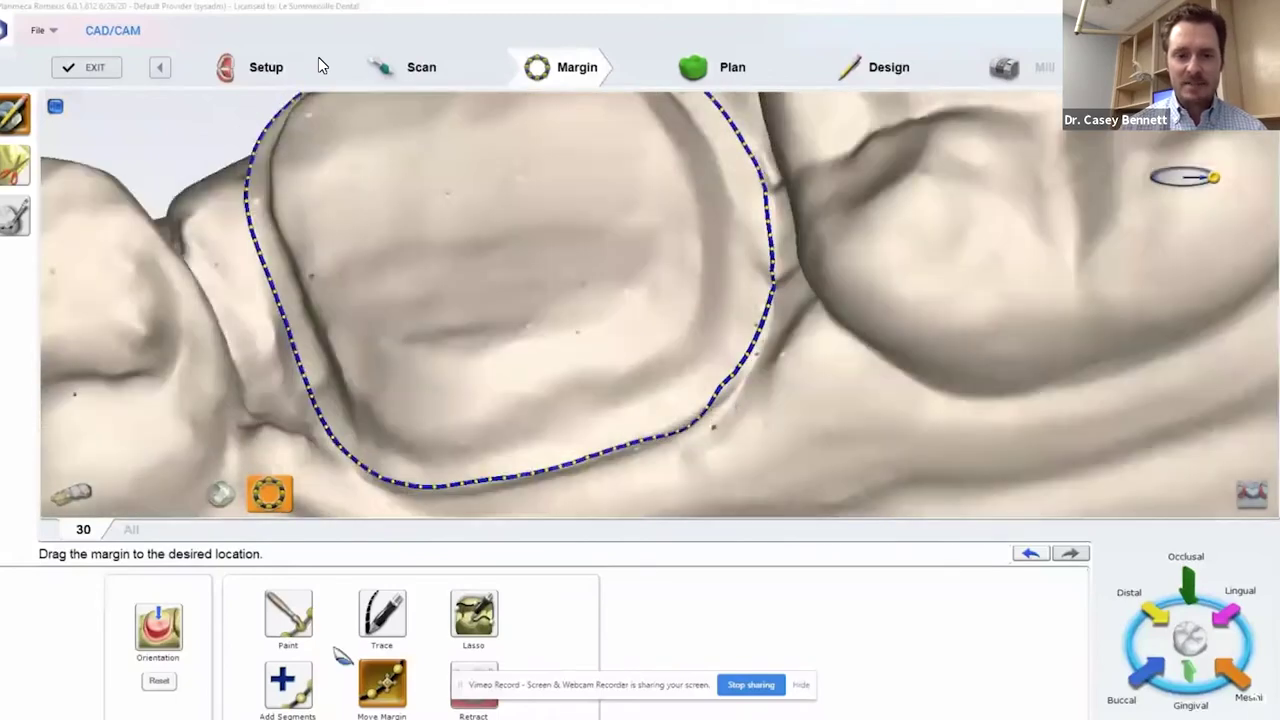
# Redraw the distolingual stretch of the tooth 30 margin with Add Segments, ending on the existing distal margin.
pyautogui.click(287, 683)
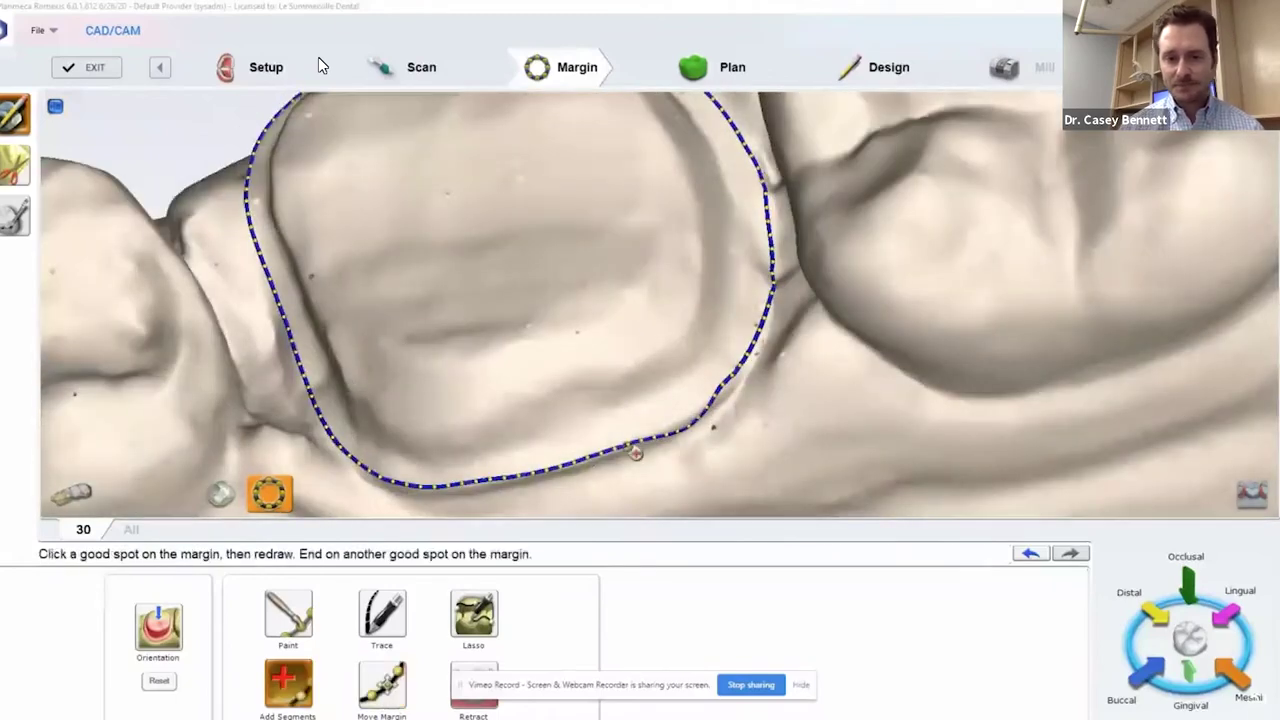
pyautogui.click(620, 447)
pyautogui.moveTo(735, 395); pyautogui.dragTo(772, 312)
pyautogui.click(772, 285)
pyautogui.moveTo(777, 248); pyautogui.dragTo(773, 208)
pyautogui.doubleClick(768, 204)
pyautogui.moveTo(590, 400); pyautogui.dragTo(606, 466, button='right')
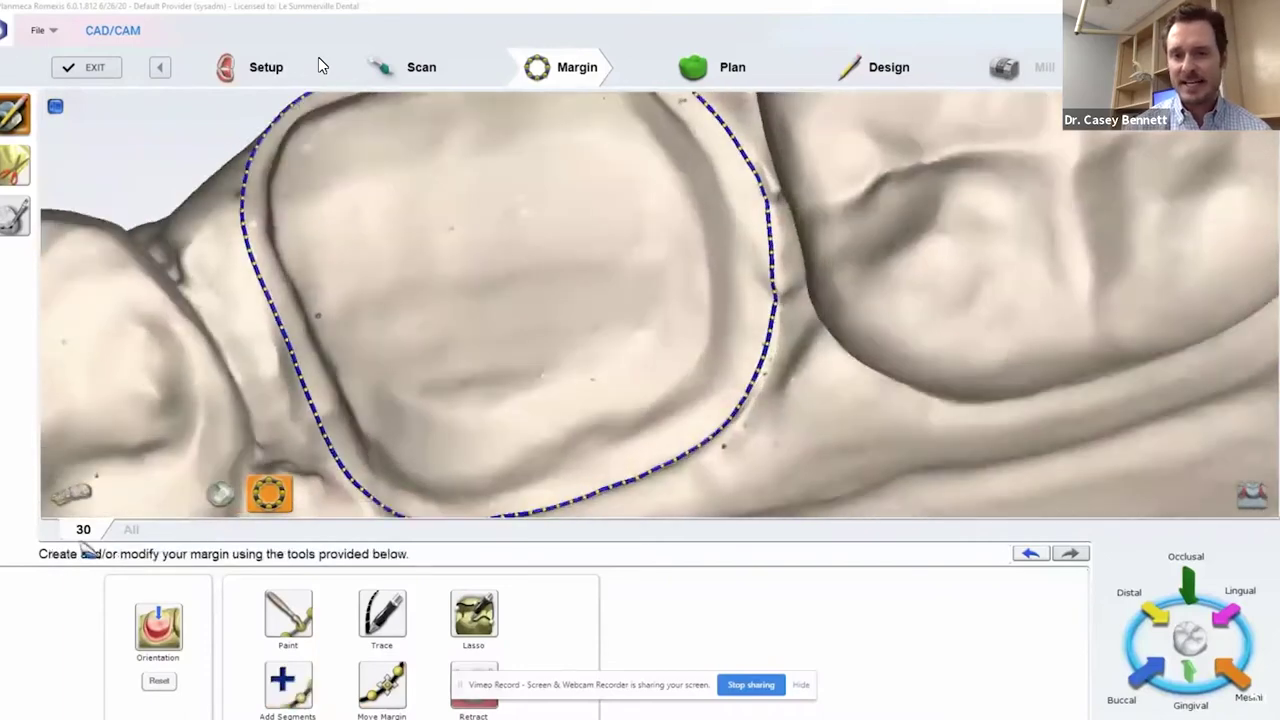
# Compare the margin with the color scan and reposition its distal stretch beside the neighboring molar with Move Margin.
pyautogui.click(72, 494)
pyautogui.moveTo(731, 333); pyautogui.dragTo(628, 414, button='right')
pyautogui.click(72, 494)
pyautogui.moveTo(508, 345); pyautogui.dragTo(580, 125, button='right')
pyautogui.moveTo(634, 163); pyautogui.dragTo(762, 585, button='right')
pyautogui.click(382, 685)
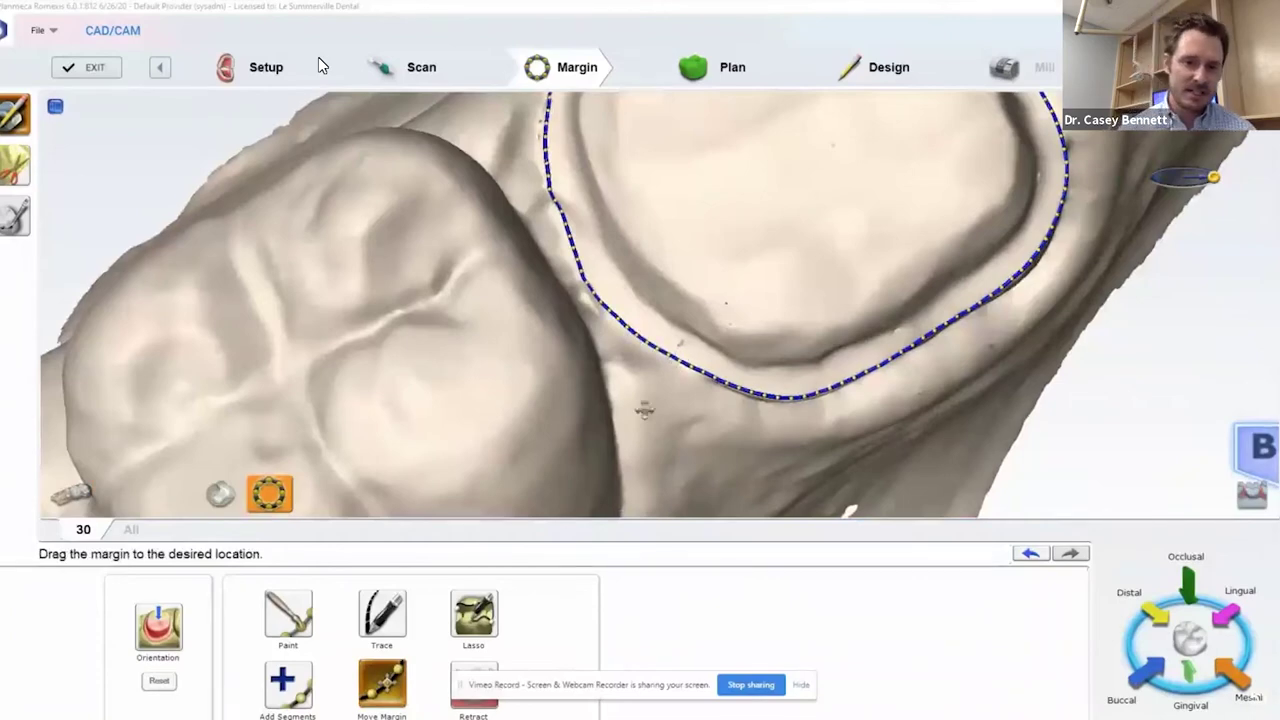
pyautogui.moveTo(644, 410); pyautogui.dragTo(636, 370, button='right')
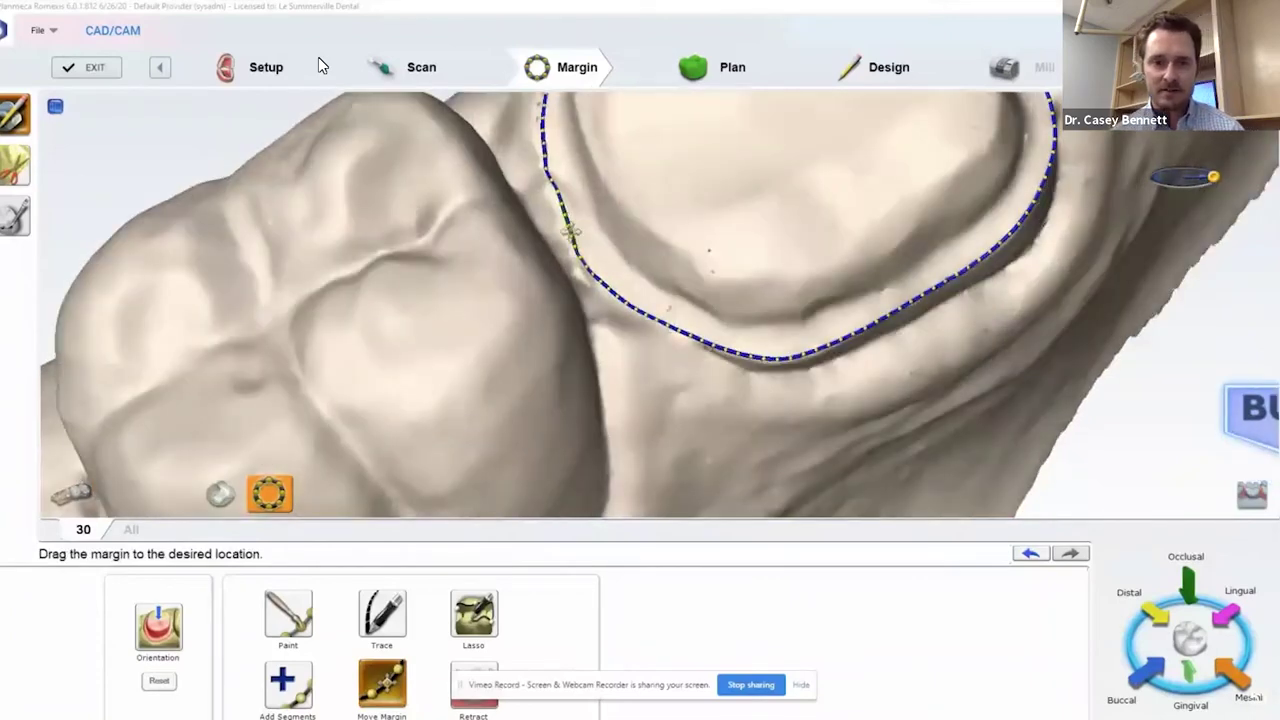
pyautogui.click(70, 498)
pyautogui.click(72, 500)
pyautogui.moveTo(815, 400); pyautogui.dragTo(590, 160, button='right')
pyautogui.moveTo(590, 159); pyautogui.dragTo(588, 161)
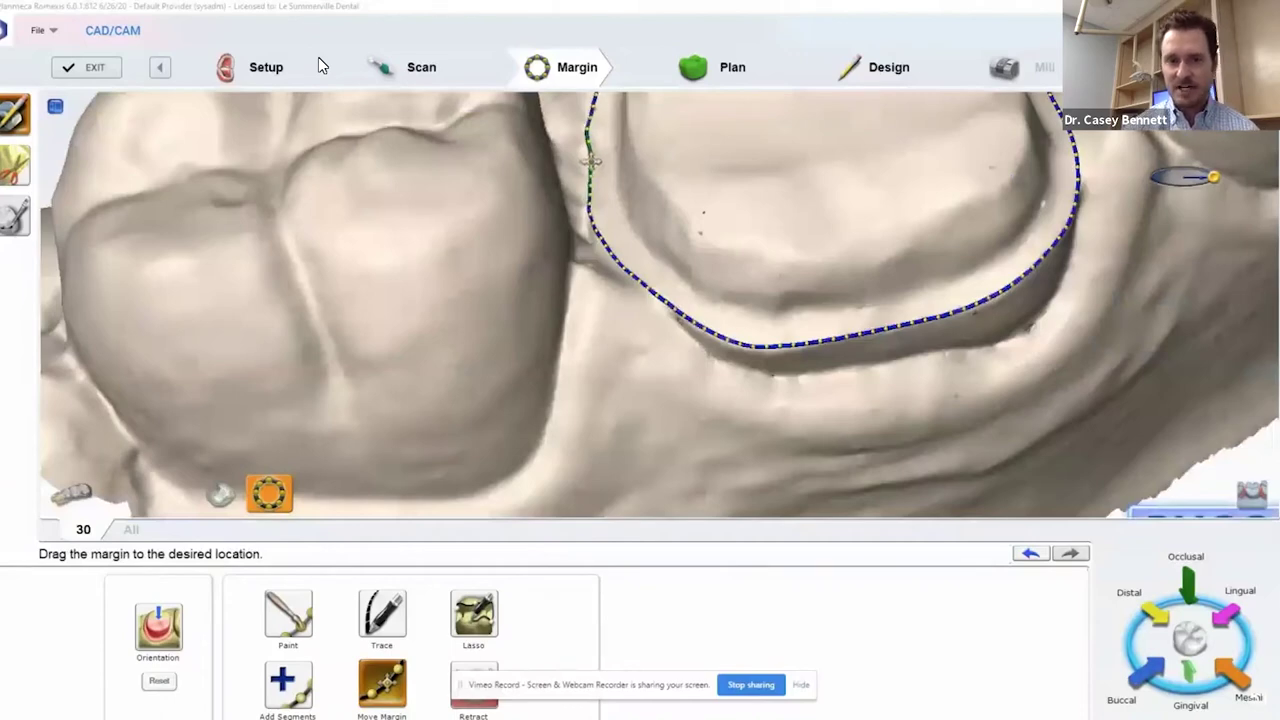
pyautogui.moveTo(800, 190); pyautogui.dragTo(840, 286, button='right')
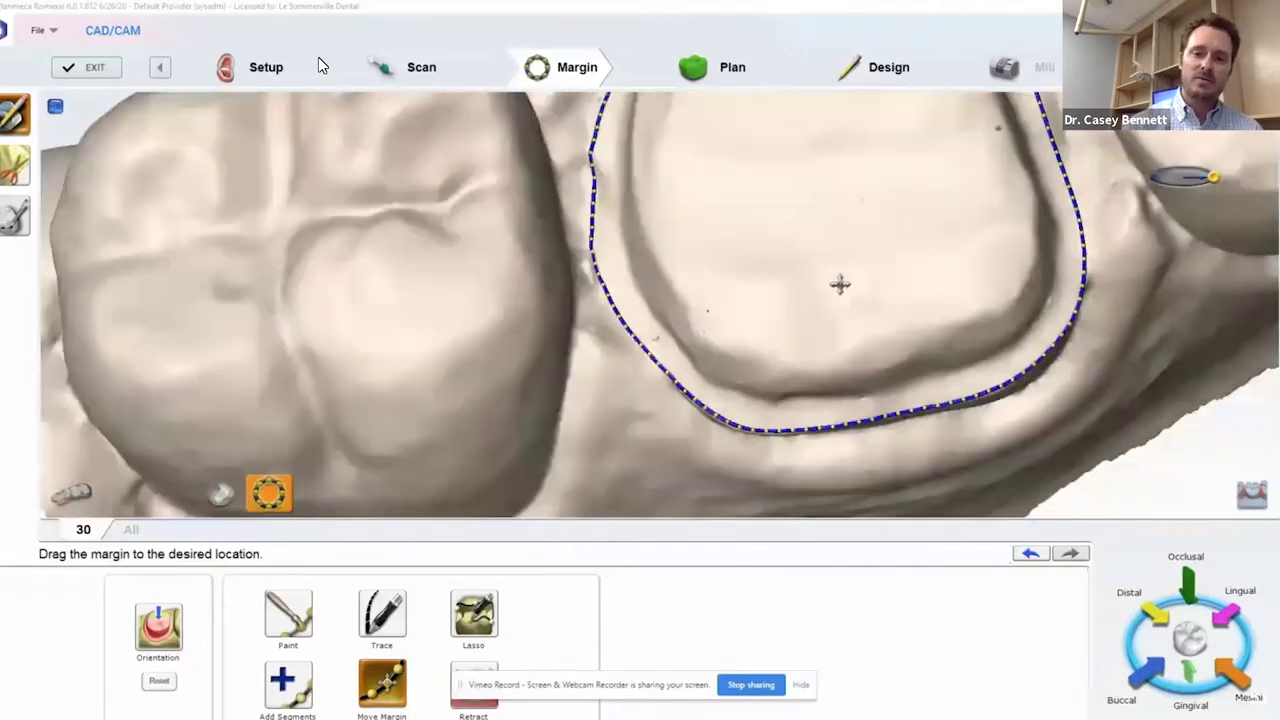
pyautogui.scroll(-2, 847, 329)
pyautogui.scroll(-2, 847, 329)
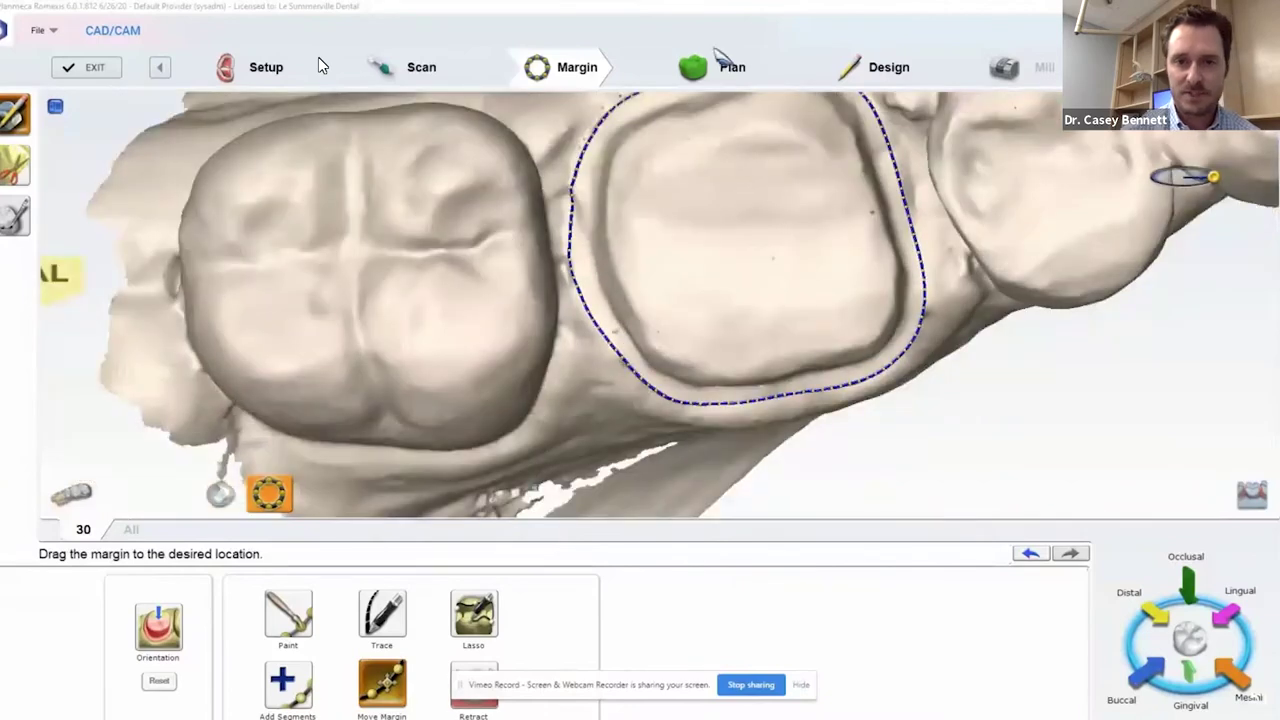
# Check the orientation of the tooth 30 preparation from the occlusal view and proceed to the Plan stage.
pyautogui.click(161, 624)
pyautogui.moveTo(671, 336); pyautogui.dragTo(718, 339, button='middle')
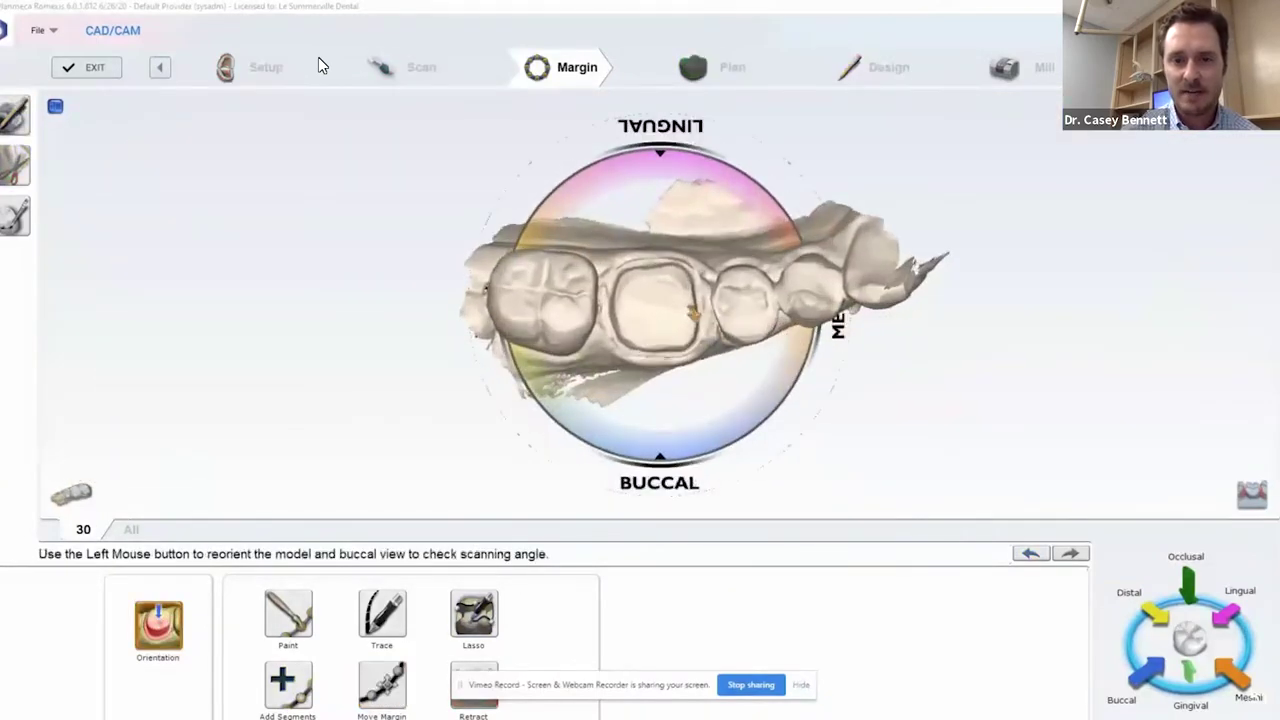
pyautogui.click(702, 78)
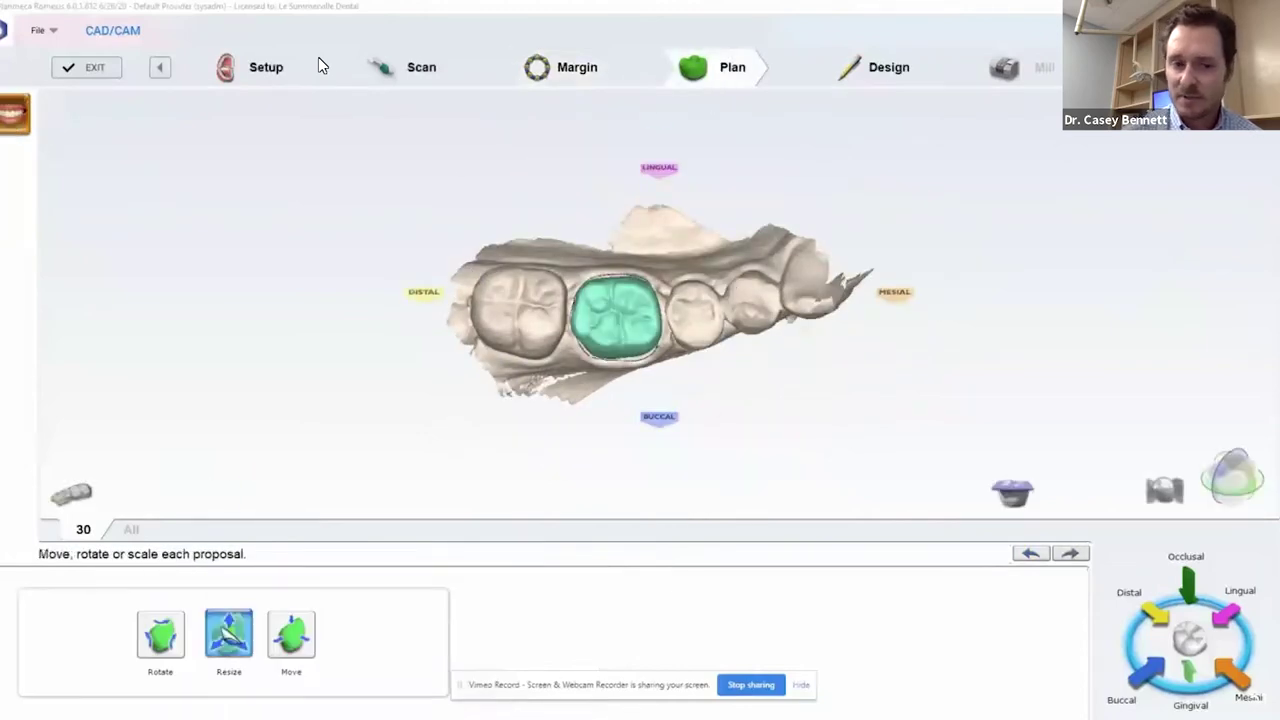
# Resize and move the tooth 30 crown proposal to seat it between the neighboring teeth.
pyautogui.click(225, 630)
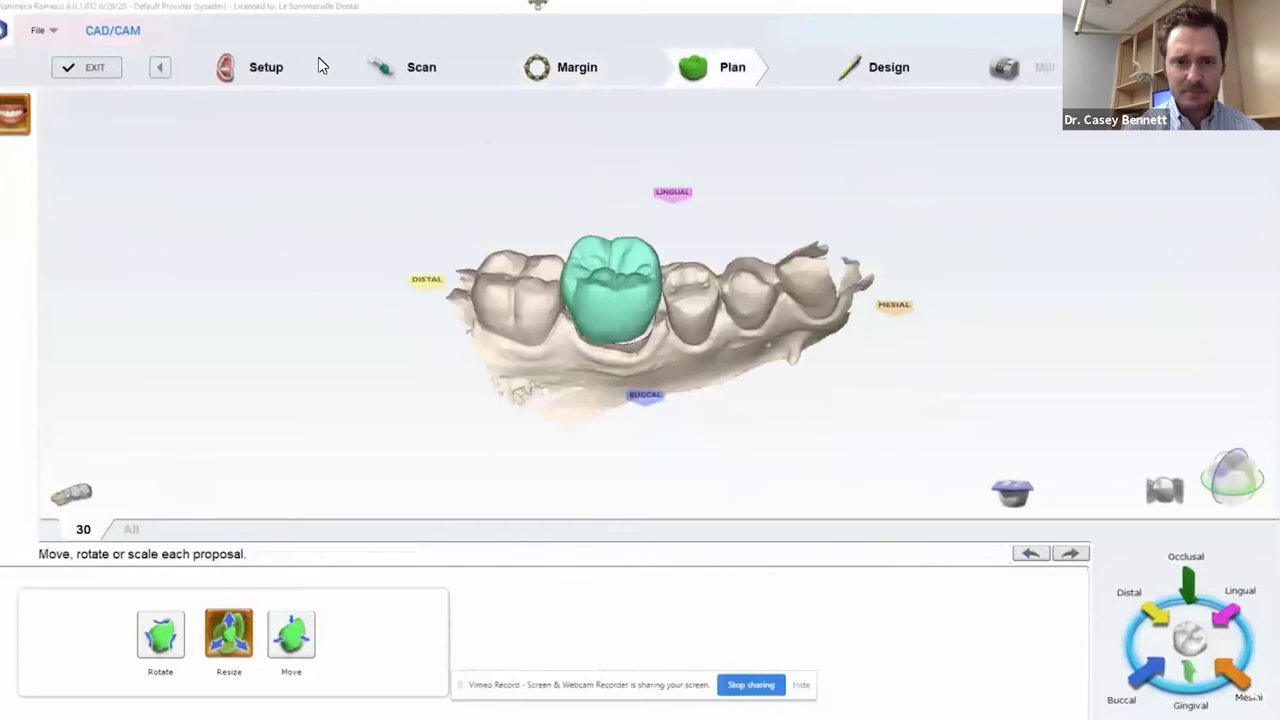
pyautogui.moveTo(538, 4); pyautogui.dragTo(371, 682, button='middle')
pyautogui.click(293, 636)
pyautogui.moveTo(628, 268); pyautogui.dragTo(633, 300)
pyautogui.moveTo(635, 302); pyautogui.dragTo(782, 574, button='middle')
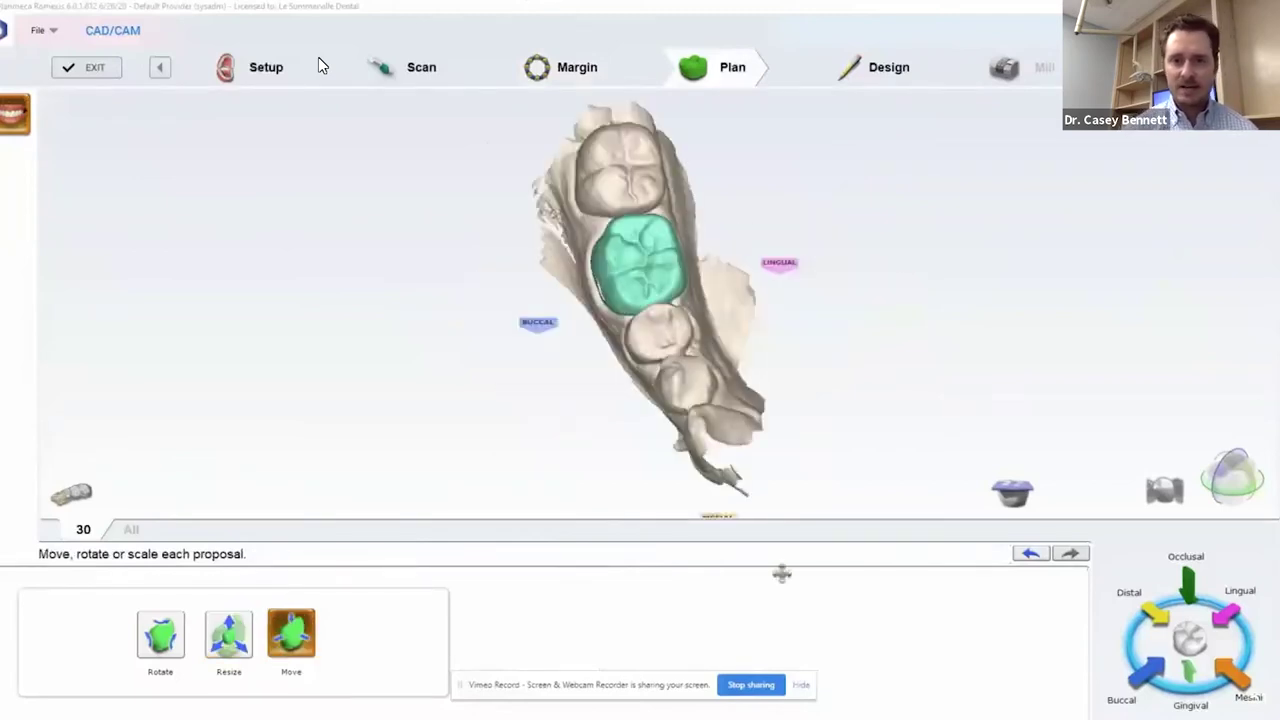
pyautogui.click(236, 650)
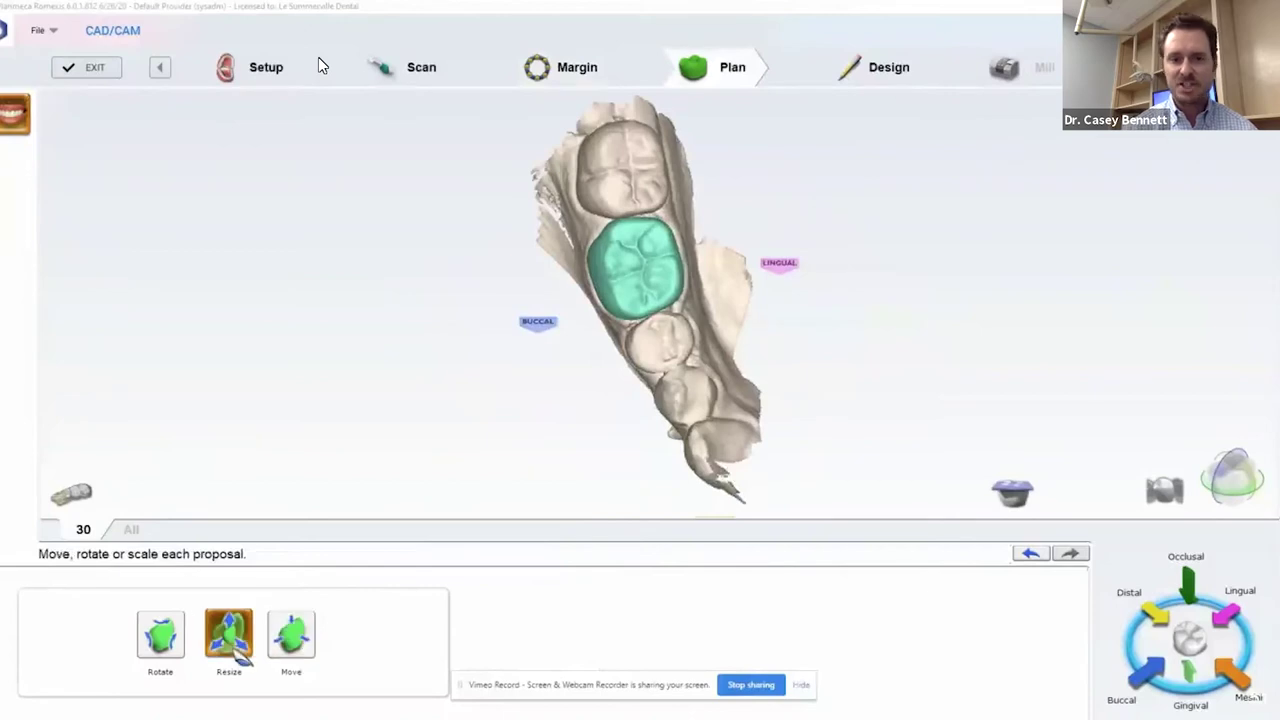
pyautogui.moveTo(660, 272); pyautogui.dragTo(1028, 530, button='middle')
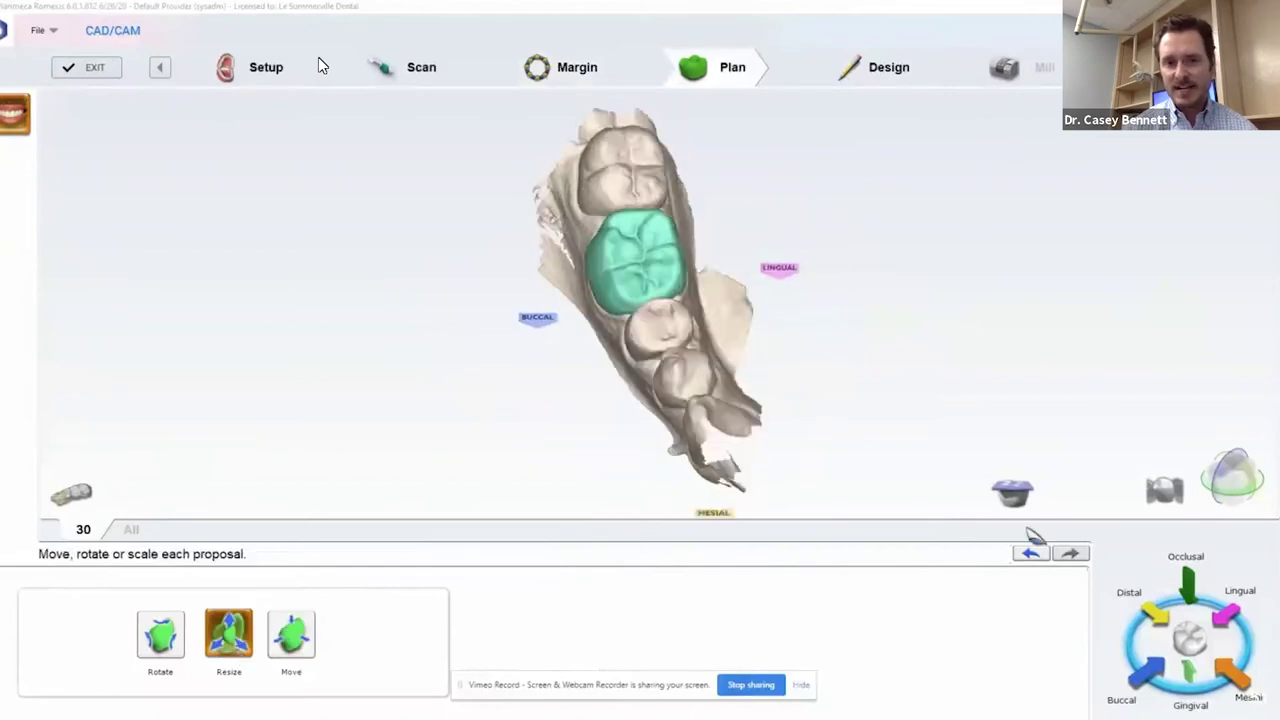
# Check the crown proposal with the additional model overlay, hide the overlay, and proceed to the Design stage.
pyautogui.click(1012, 492)
pyautogui.moveTo(616, 381); pyautogui.dragTo(668, 606, button='middle')
pyautogui.click(1012, 493)
pyautogui.click(872, 70)
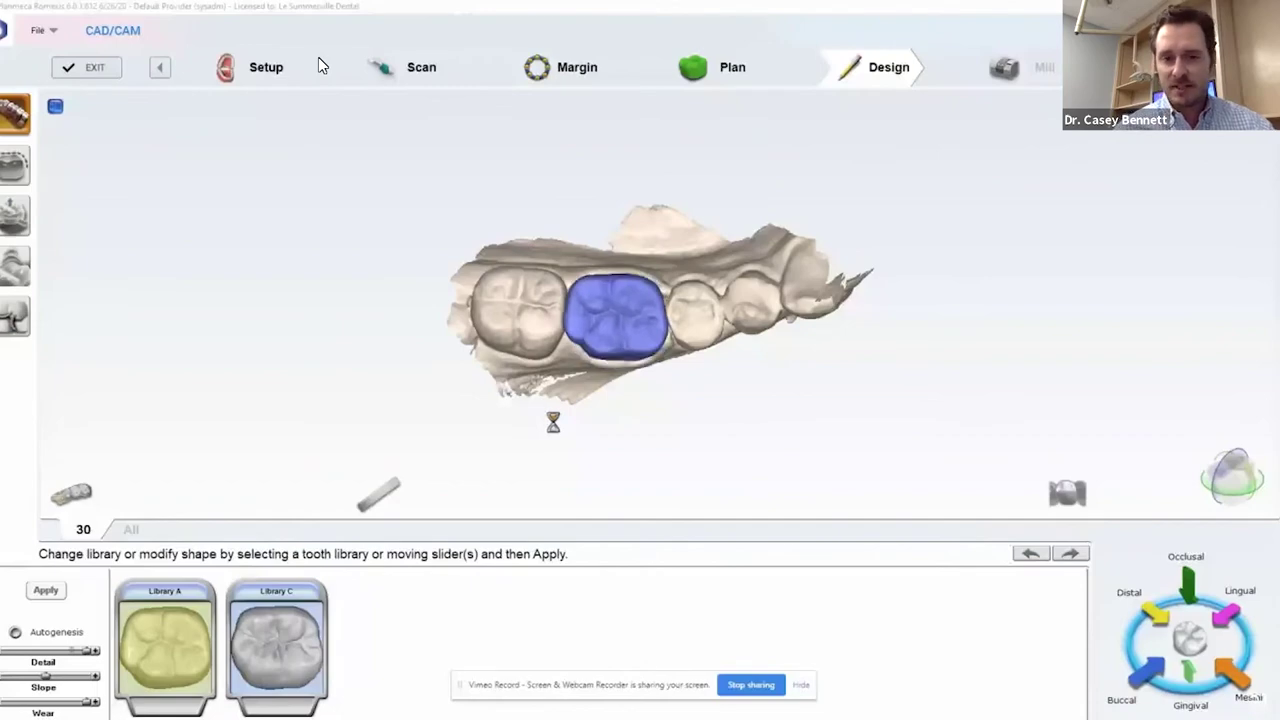
# Reshape the lingual surface, distal marginal ridge and a buccal cusp of the tooth 30 crown with Rubber Tooth.
pyautogui.scroll(4, 571, 400)
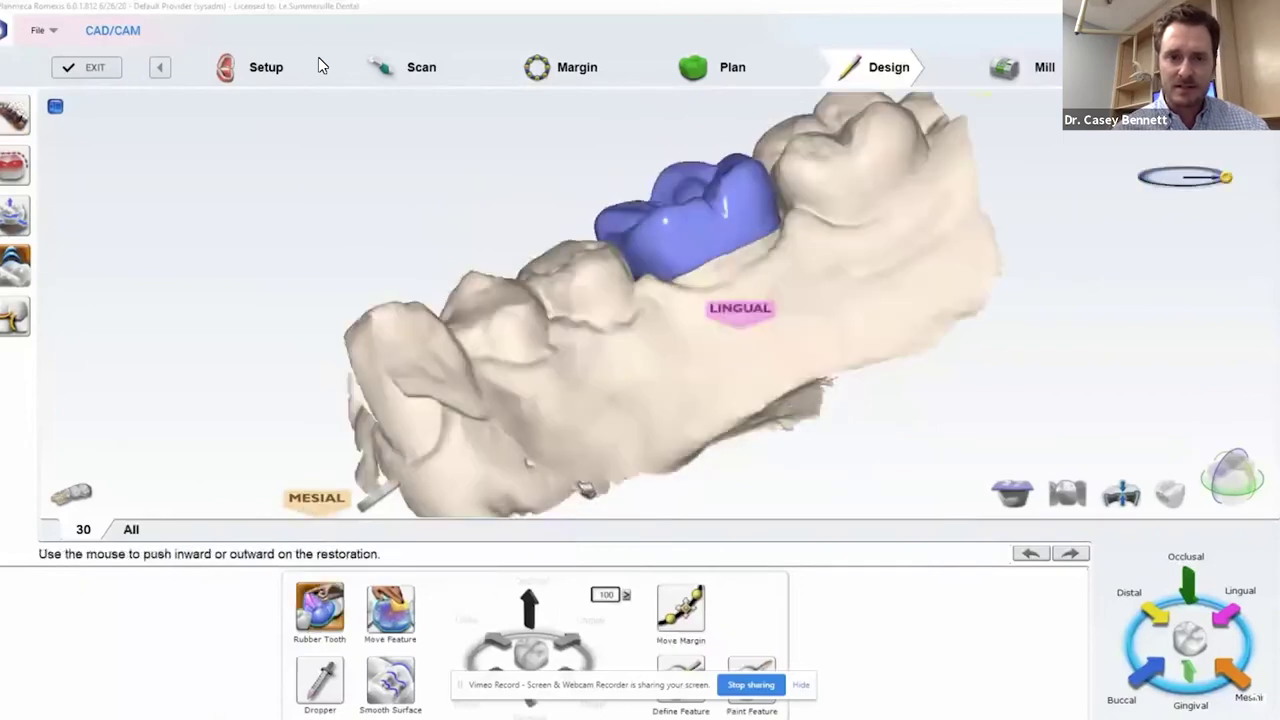
pyautogui.moveTo(663, 233); pyautogui.dragTo(681, 272)
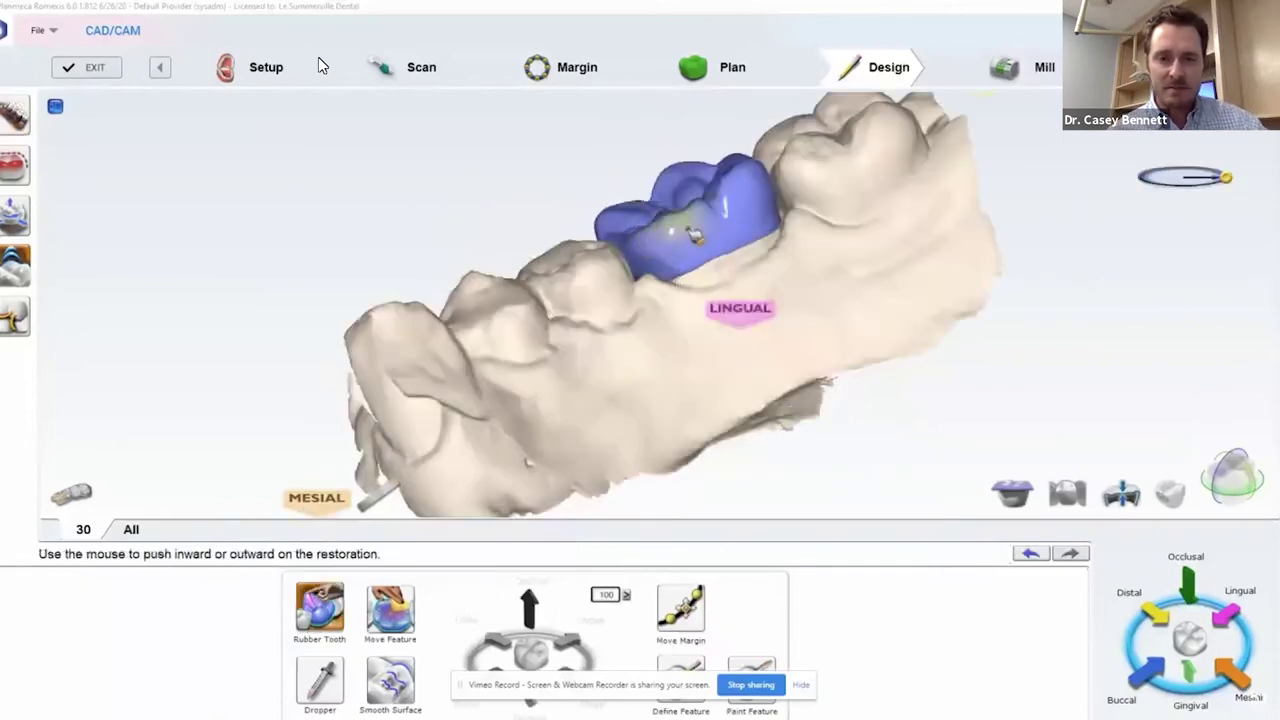
pyautogui.moveTo(755, 180); pyautogui.dragTo(696, 370, button='right')
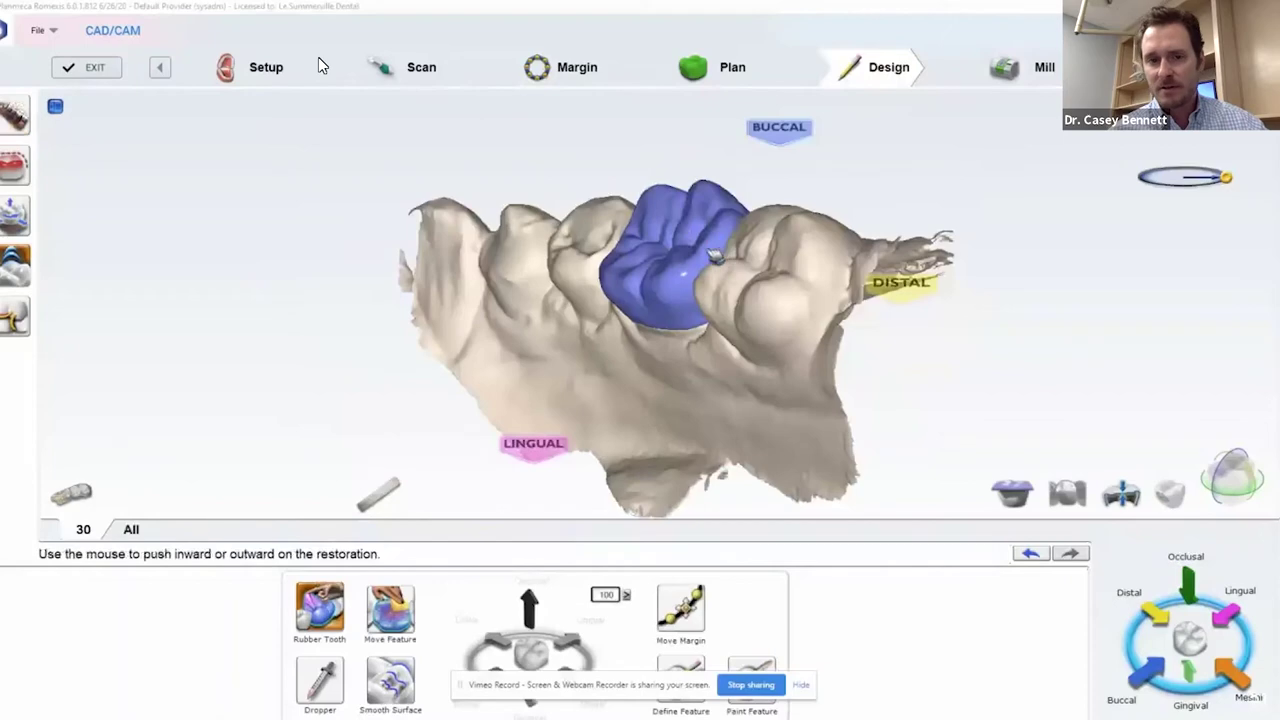
pyautogui.moveTo(731, 280); pyautogui.dragTo(543, 391, button='right')
pyautogui.moveTo(630, 250); pyautogui.dragTo(680, 300)
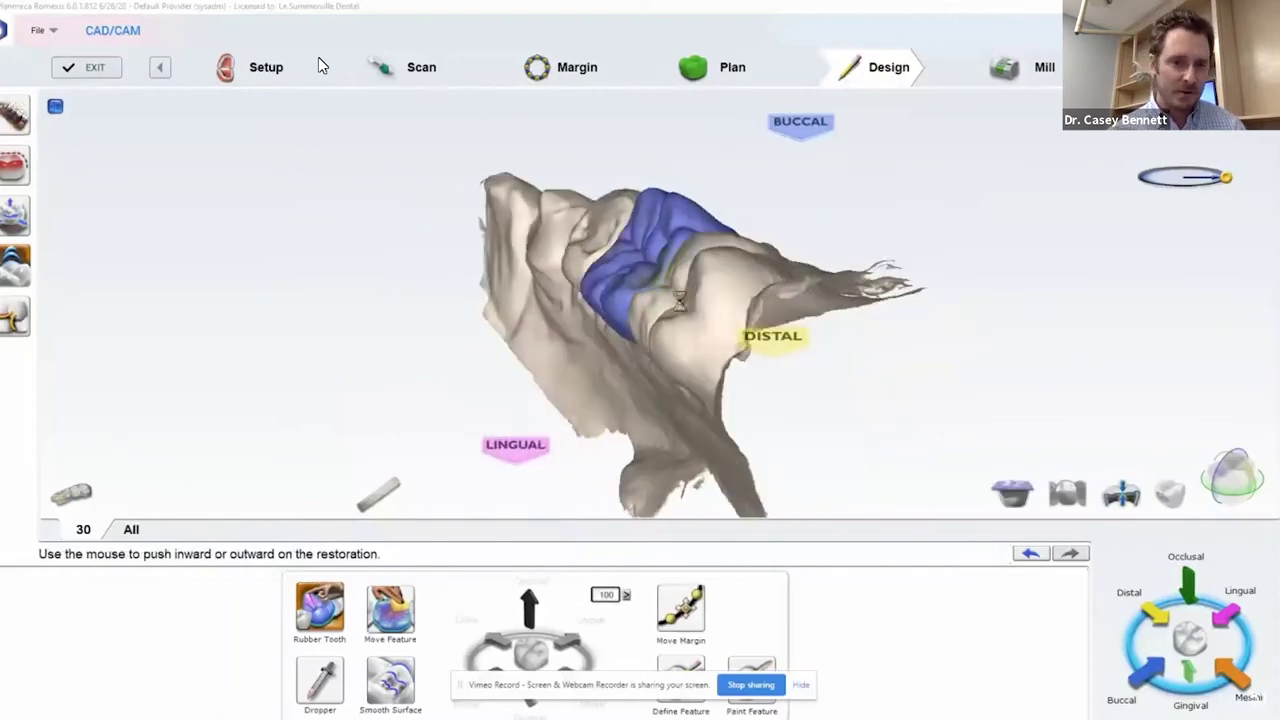
pyautogui.moveTo(680, 300); pyautogui.dragTo(623, 458, button='right')
pyautogui.moveTo(608, 252); pyautogui.dragTo(620, 278)
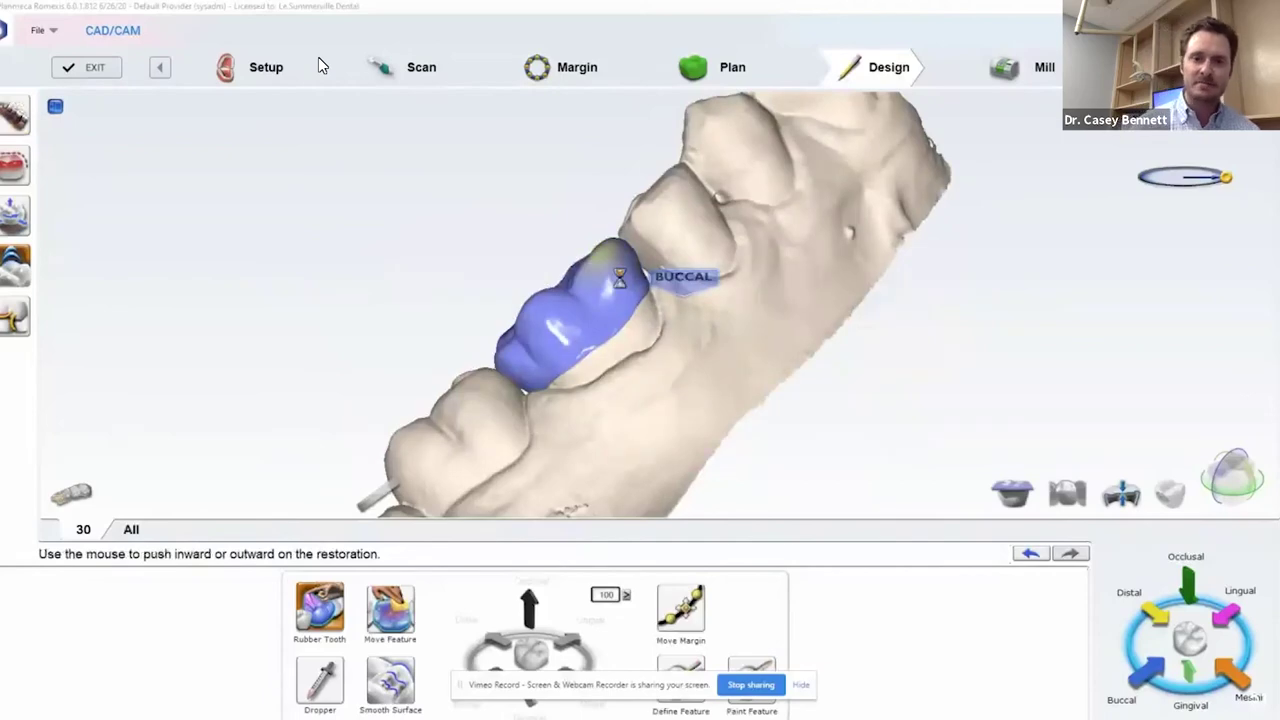
# Push a buccal cusp of the tooth 30 crown upward with Rubber Tooth.
pyautogui.moveTo(640, 405); pyautogui.dragTo(816, 415, button='middle')
pyautogui.scroll(3, 812, 410)
pyautogui.moveTo(648, 264); pyautogui.dragTo(637, 217)
pyautogui.moveTo(622, 348); pyautogui.dragTo(668, 372, button='middle')
# Isolate the crown with its contact map displayed and lighten the distal contact with Smooth Surface.
pyautogui.click(1067, 493)
pyautogui.click(1170, 493)
pyautogui.moveTo(684, 418); pyautogui.dragTo(502, 648, button='middle')
pyautogui.click(405, 668)
pyautogui.click(570, 240)
pyautogui.click(577, 238)
pyautogui.click(567, 252)
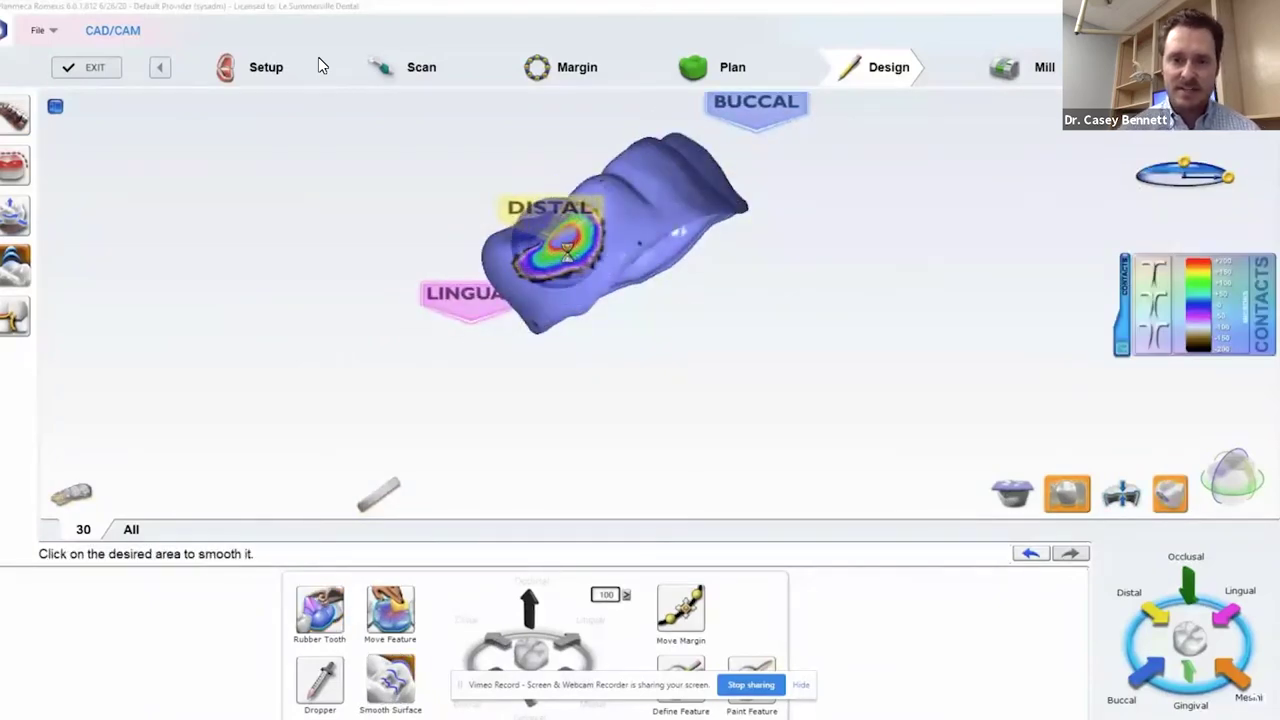
pyautogui.click(582, 238)
pyautogui.click(577, 246)
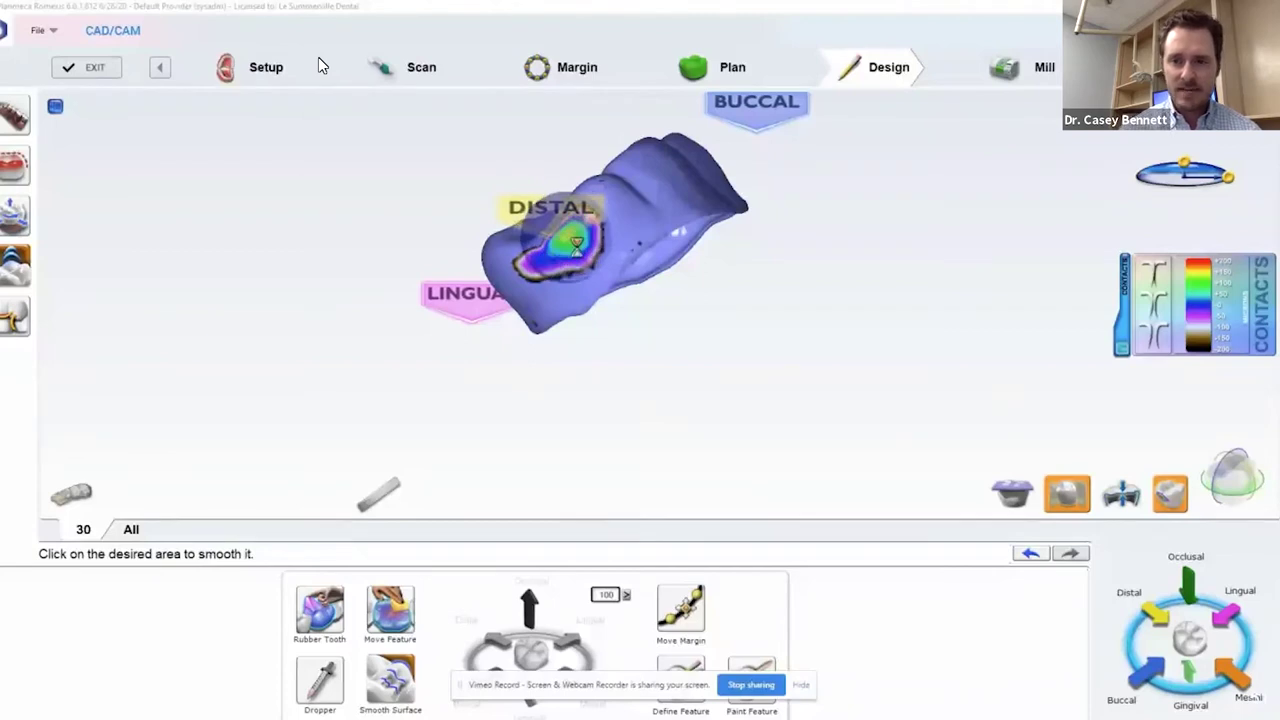
pyautogui.moveTo(577, 246); pyautogui.dragTo(641, 206, button='right')
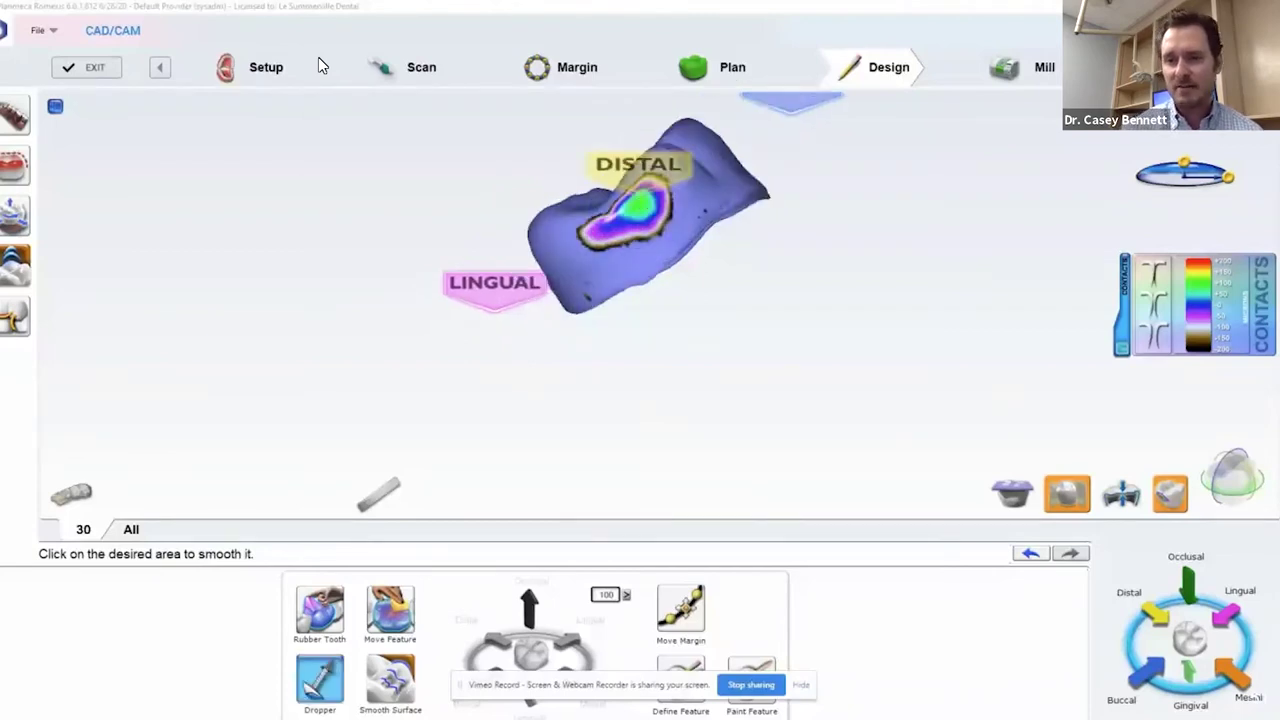
# Refine the lingual part of the distal contact with the Dropper and check the mesial contact on the isolated crown.
pyautogui.click(320, 680)
pyautogui.click(617, 230)
pyautogui.moveTo(492, 472); pyautogui.dragTo(395, 371, button='right')
pyautogui.click(390, 681)
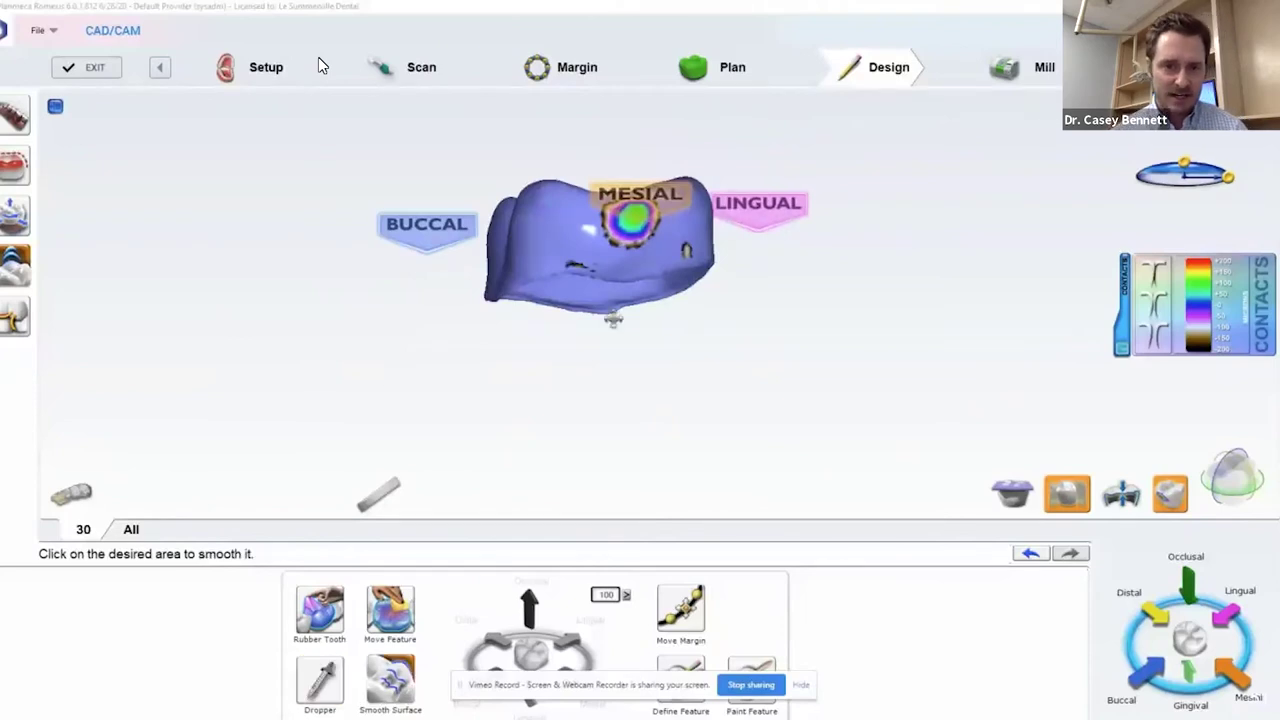
pyautogui.moveTo(613, 320); pyautogui.dragTo(555, 322, button='right')
pyautogui.moveTo(709, 304); pyautogui.dragTo(590, 525, button='right')
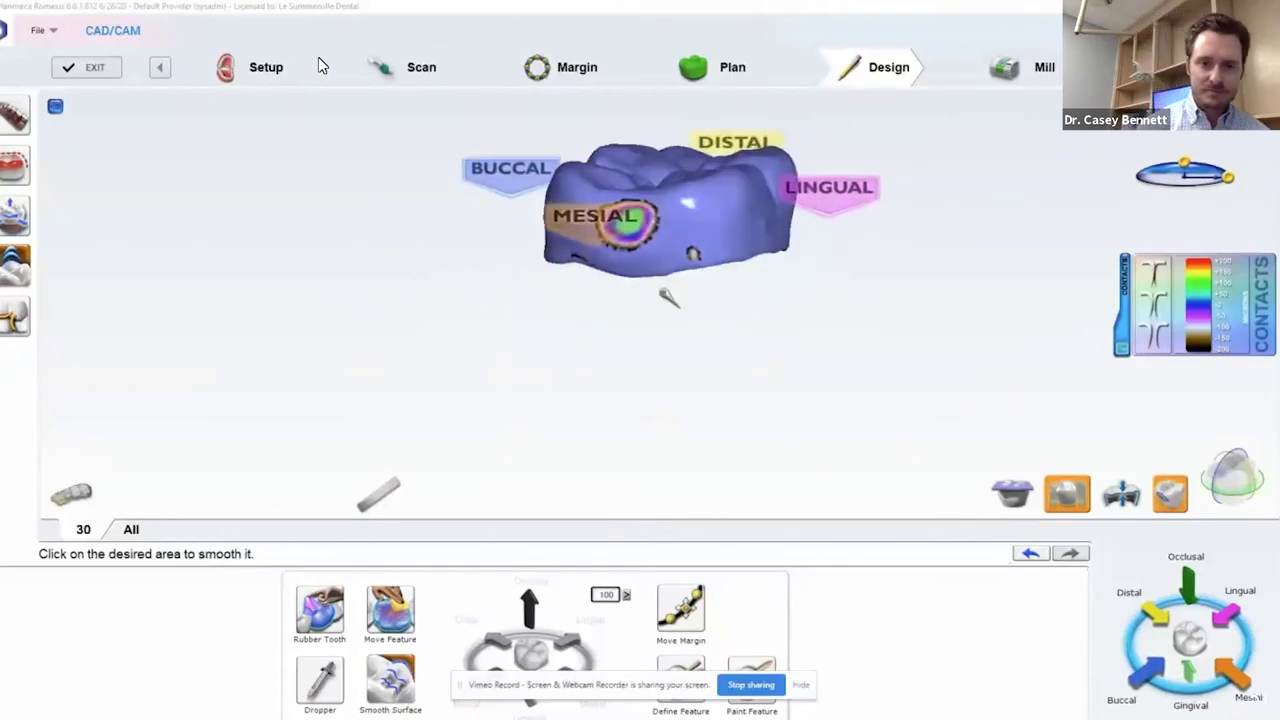
pyautogui.moveTo(661, 290); pyautogui.dragTo(672, 400, button='right')
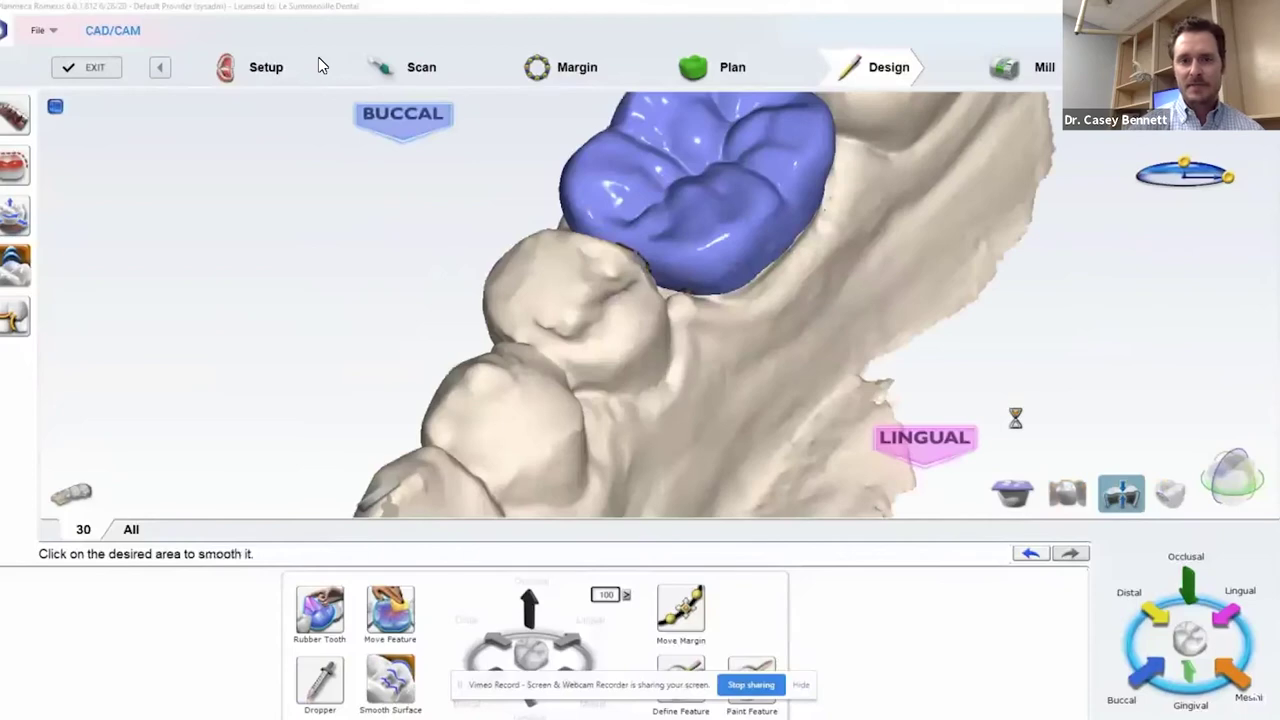
# Examine the crown's contours within the arch from the lingual, buccal and mesial sides, and check it against the opposing model.
pyautogui.moveTo(1015, 418); pyautogui.dragTo(680, 405, button='middle')
pyautogui.click(1121, 493)
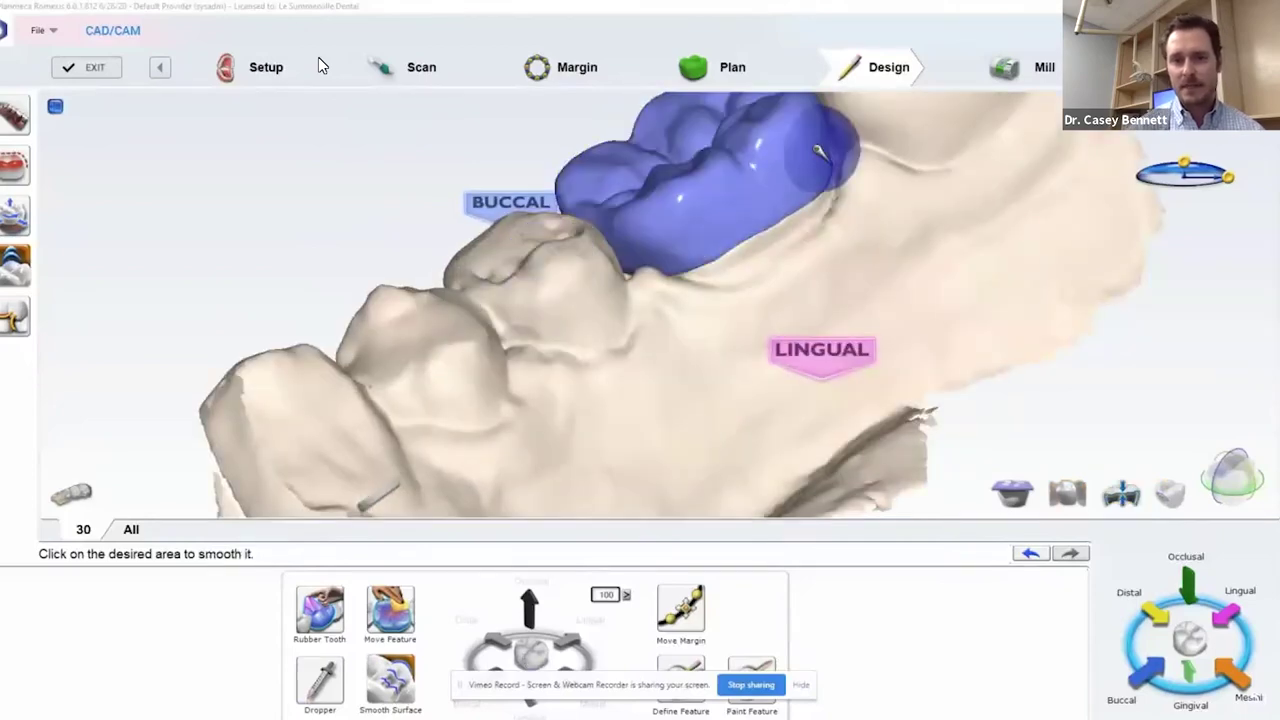
pyautogui.moveTo(820, 152)
pyautogui.mouseDown(button='middle')
pyautogui.moveTo(786, 280)
pyautogui.moveTo(434, 235)
pyautogui.mouseUp(button='middle')
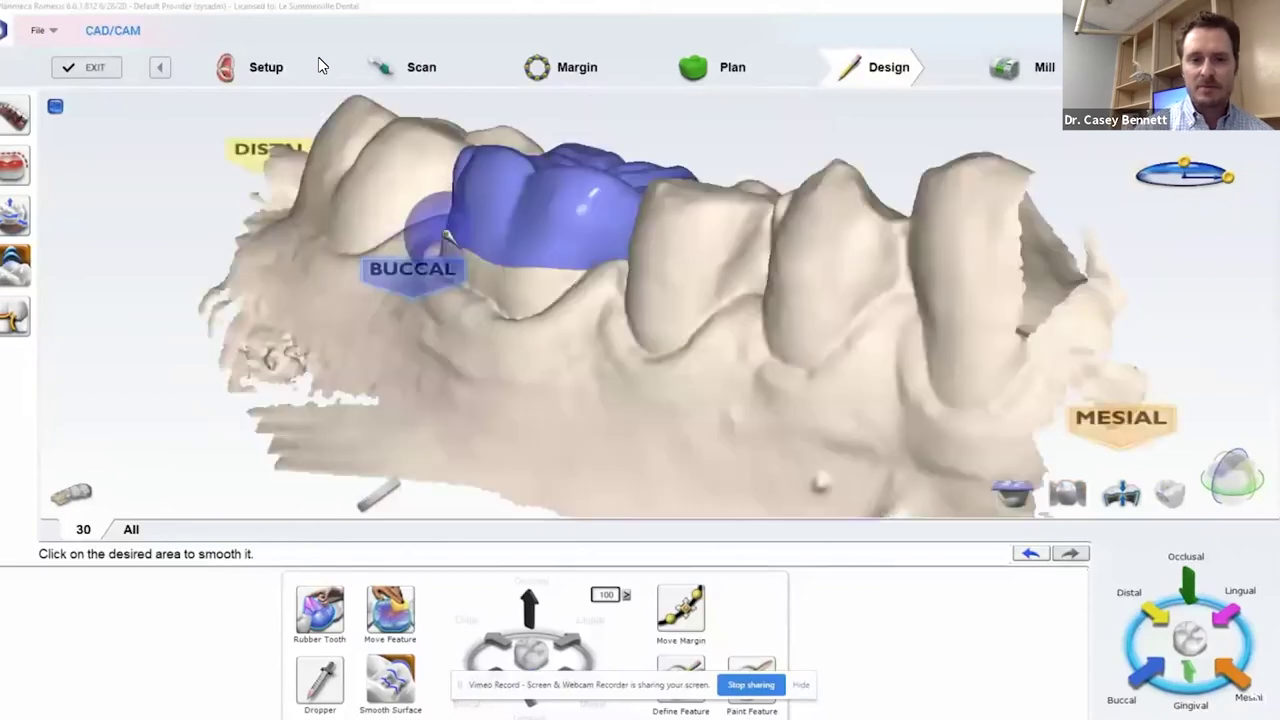
pyautogui.click(320, 609)
pyautogui.moveTo(790, 340)
pyautogui.mouseDown(button='middle')
pyautogui.moveTo(713, 393)
pyautogui.moveTo(800, 362)
pyautogui.mouseUp(button='middle')
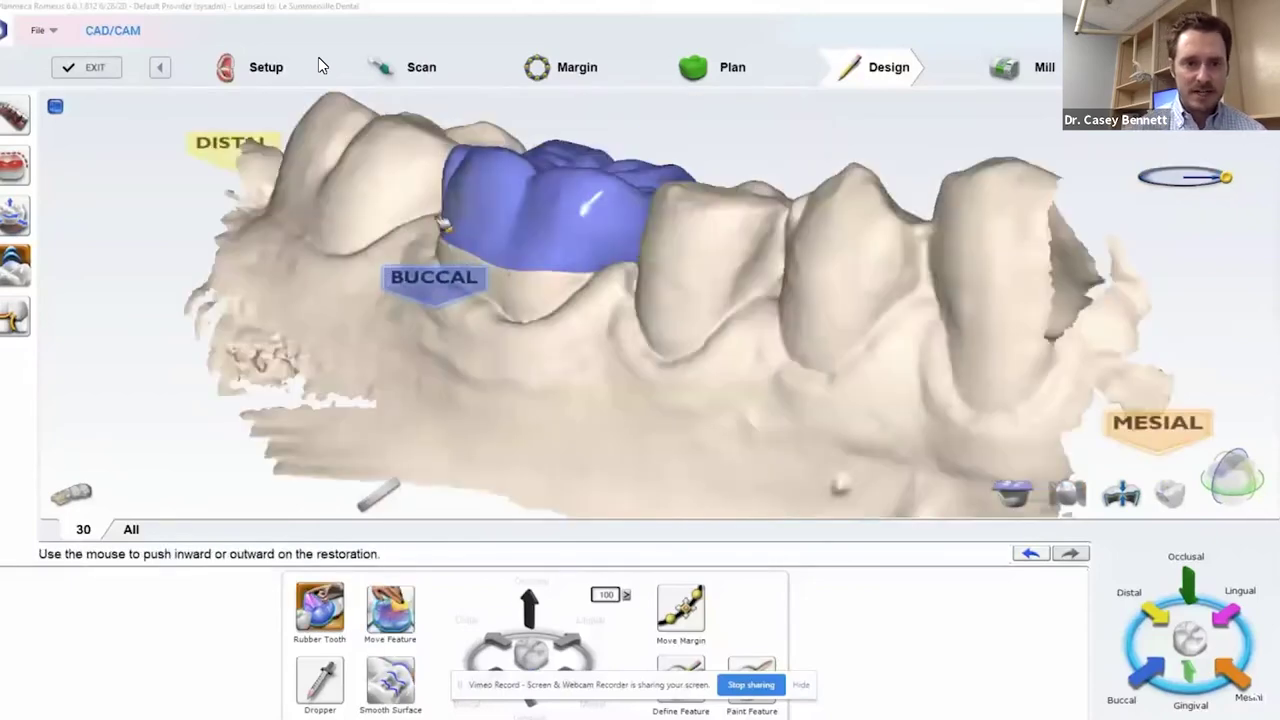
pyautogui.moveTo(445, 226); pyautogui.dragTo(446, 238, button='middle')
pyautogui.moveTo(730, 335); pyautogui.dragTo(596, 350, button='middle')
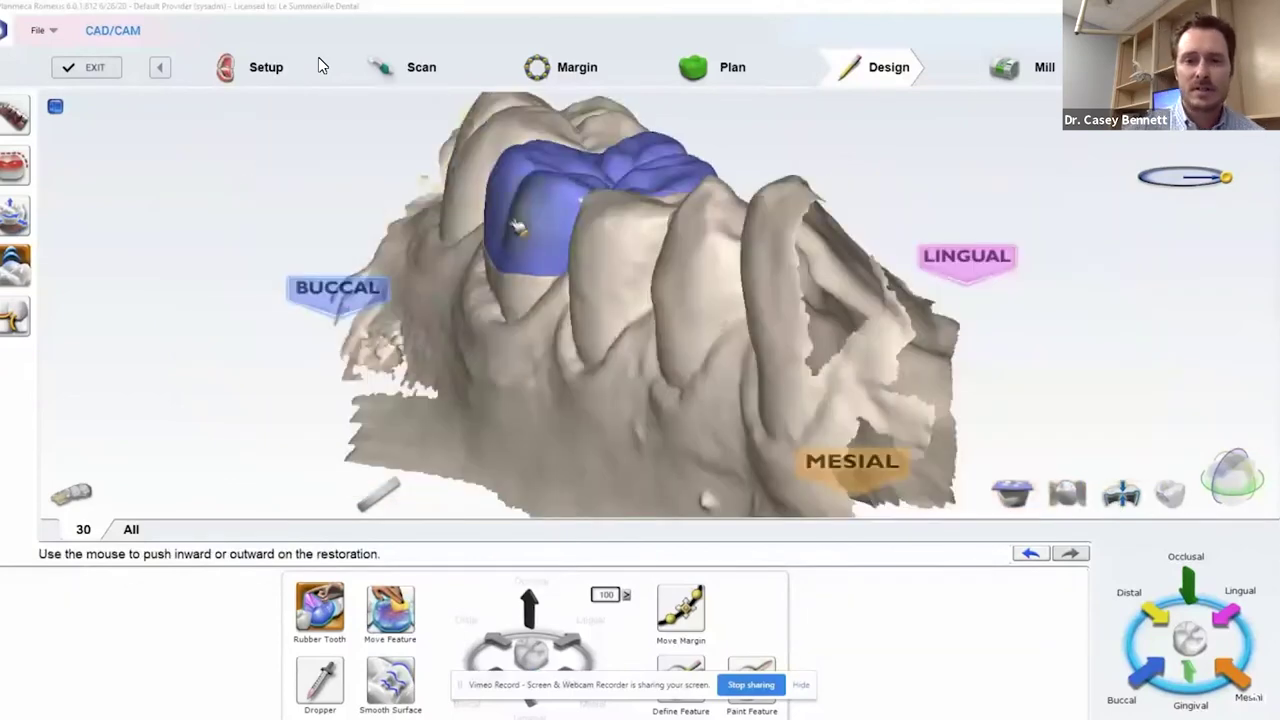
pyautogui.moveTo(980, 248); pyautogui.dragTo(857, 234, button='middle')
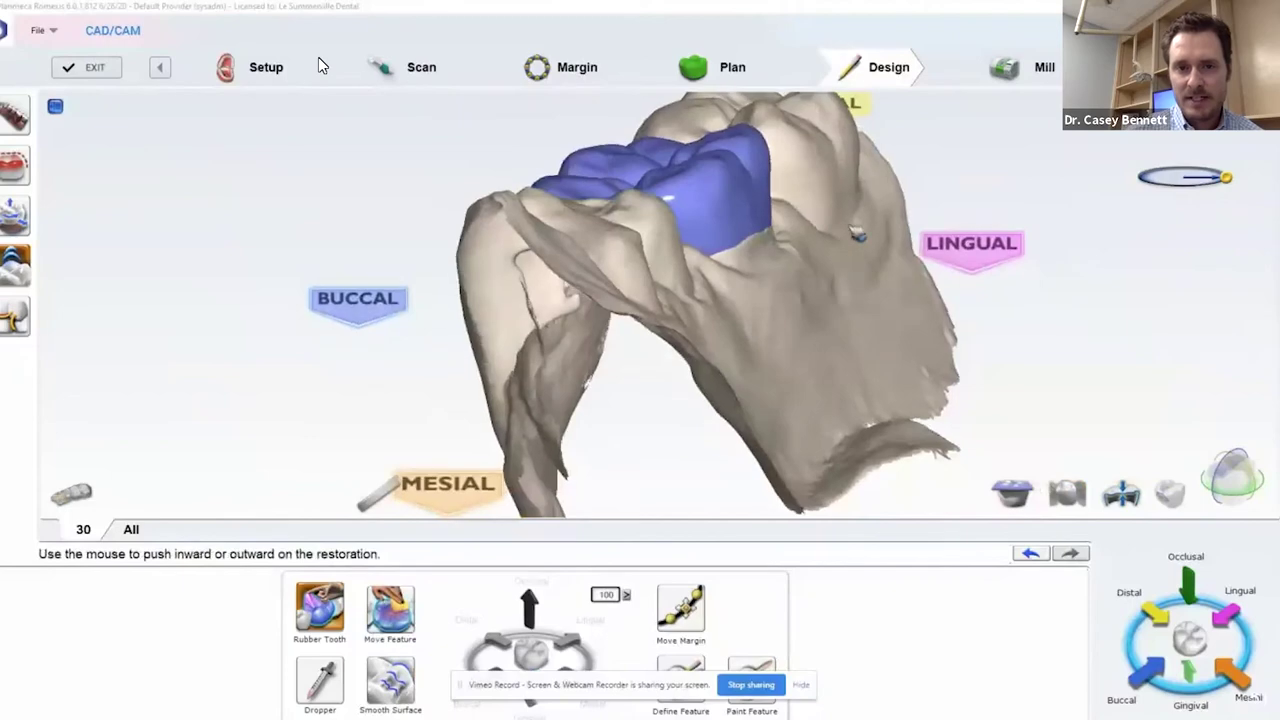
pyautogui.moveTo(970, 268)
pyautogui.mouseDown(button='middle')
pyautogui.moveTo(792, 307)
pyautogui.moveTo(704, 290)
pyautogui.moveTo(708, 280)
pyautogui.mouseUp(button='middle')
pyautogui.moveTo(854, 312); pyautogui.dragTo(1007, 340, button='middle')
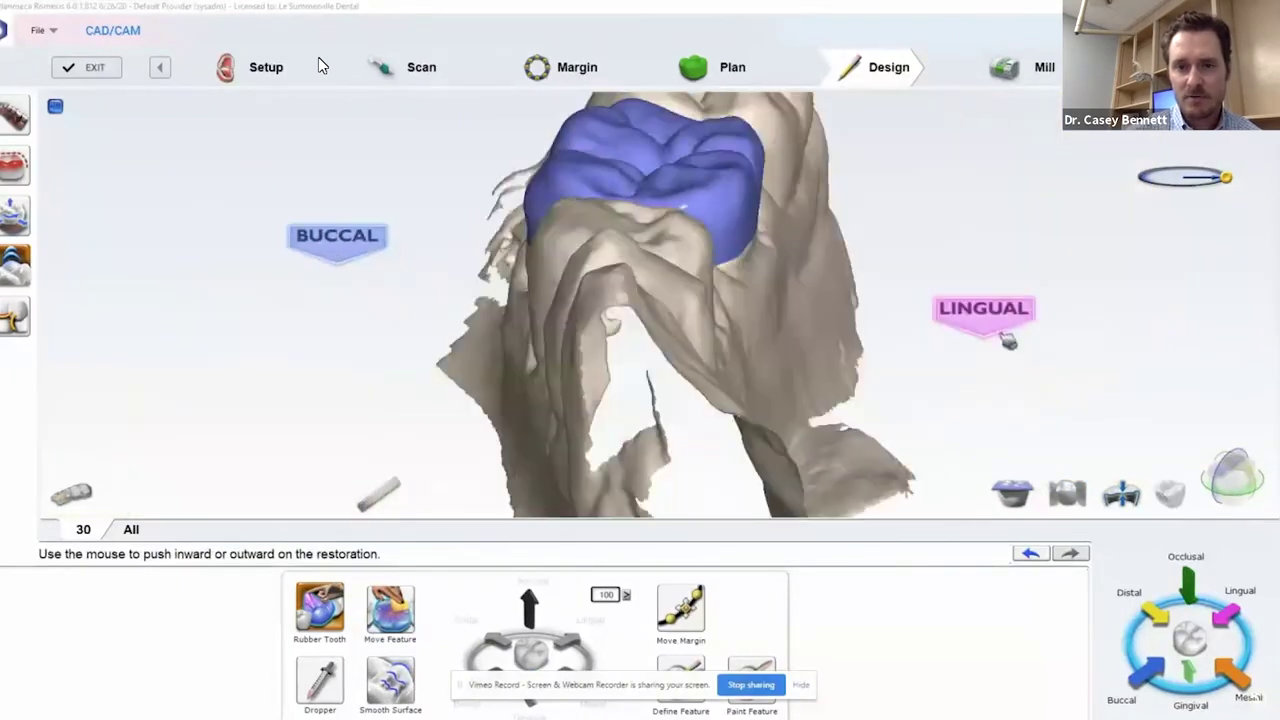
pyautogui.click(1013, 493)
pyautogui.moveTo(862, 245); pyautogui.dragTo(858, 490, button='middle')
pyautogui.moveTo(930, 339); pyautogui.dragTo(1232, 245, button='middle')
pyautogui.click(1013, 493)
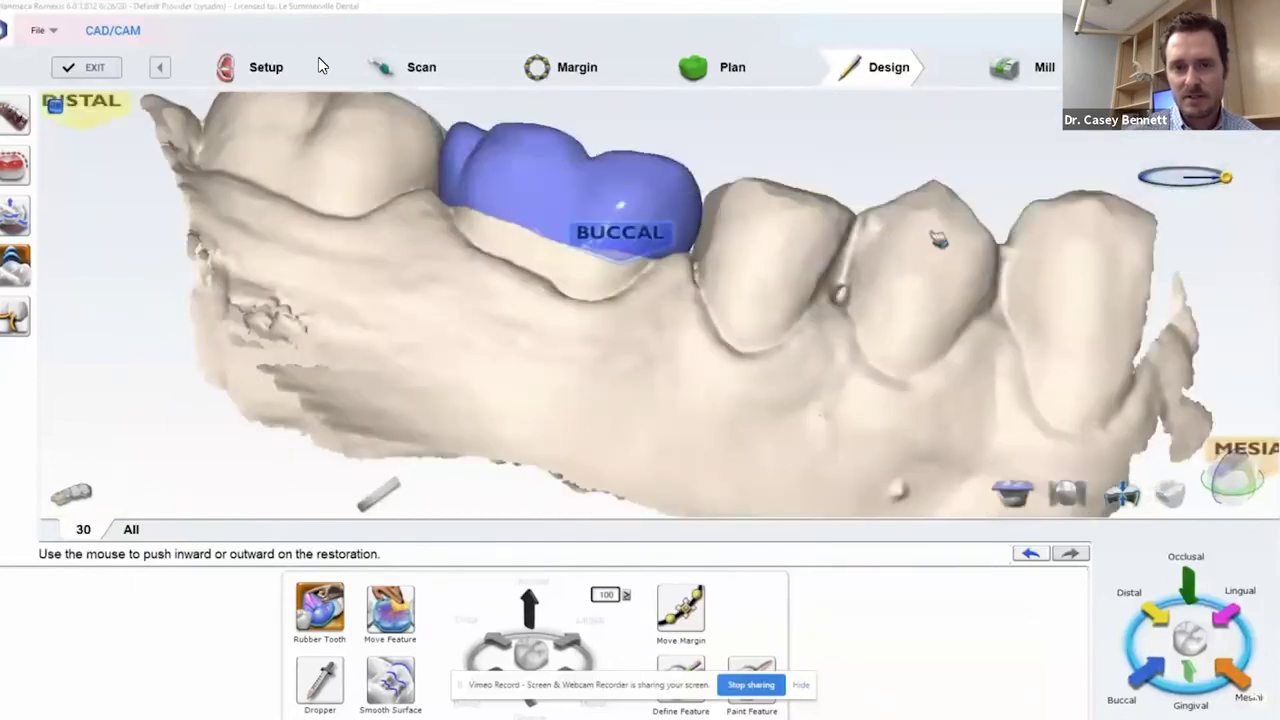
# Lower and blend the buccal cusp tips of the crown with Rubber Tooth to follow the neighboring teeth.
pyautogui.moveTo(937, 238); pyautogui.dragTo(286, 360, button='middle')
pyautogui.moveTo(649, 194); pyautogui.dragTo(641, 222)
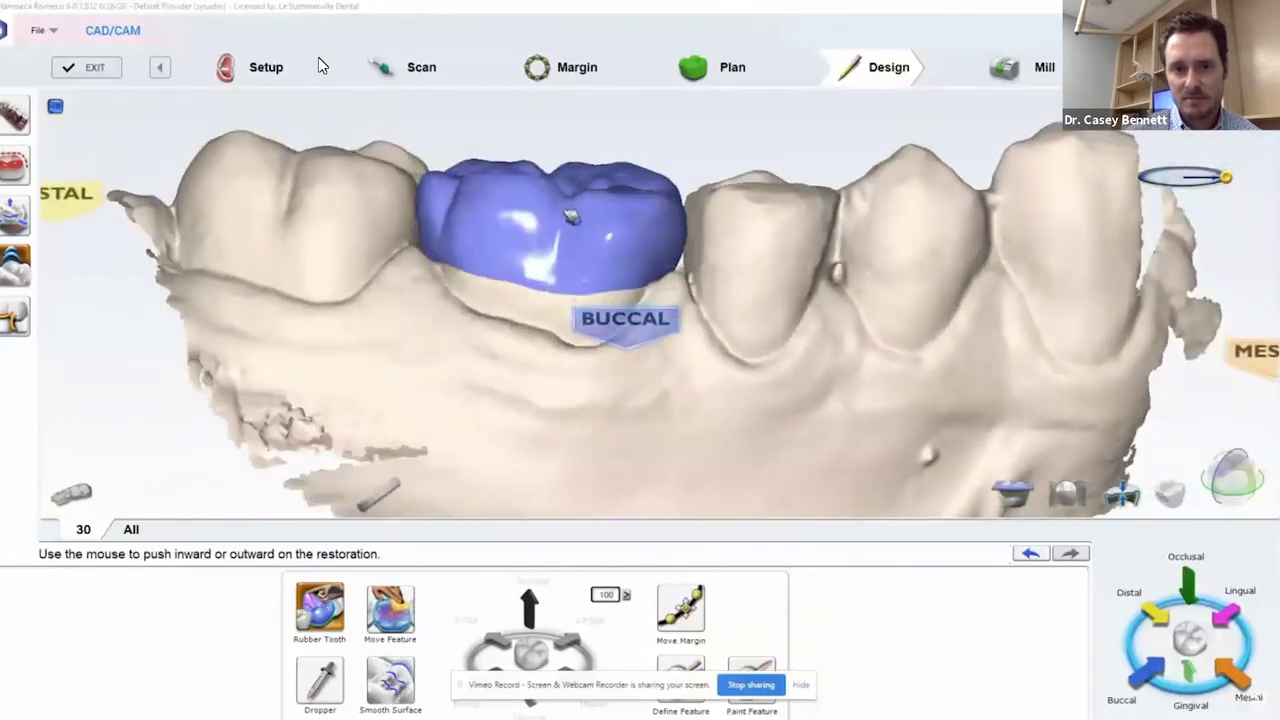
pyautogui.moveTo(527, 192); pyautogui.dragTo(535, 205)
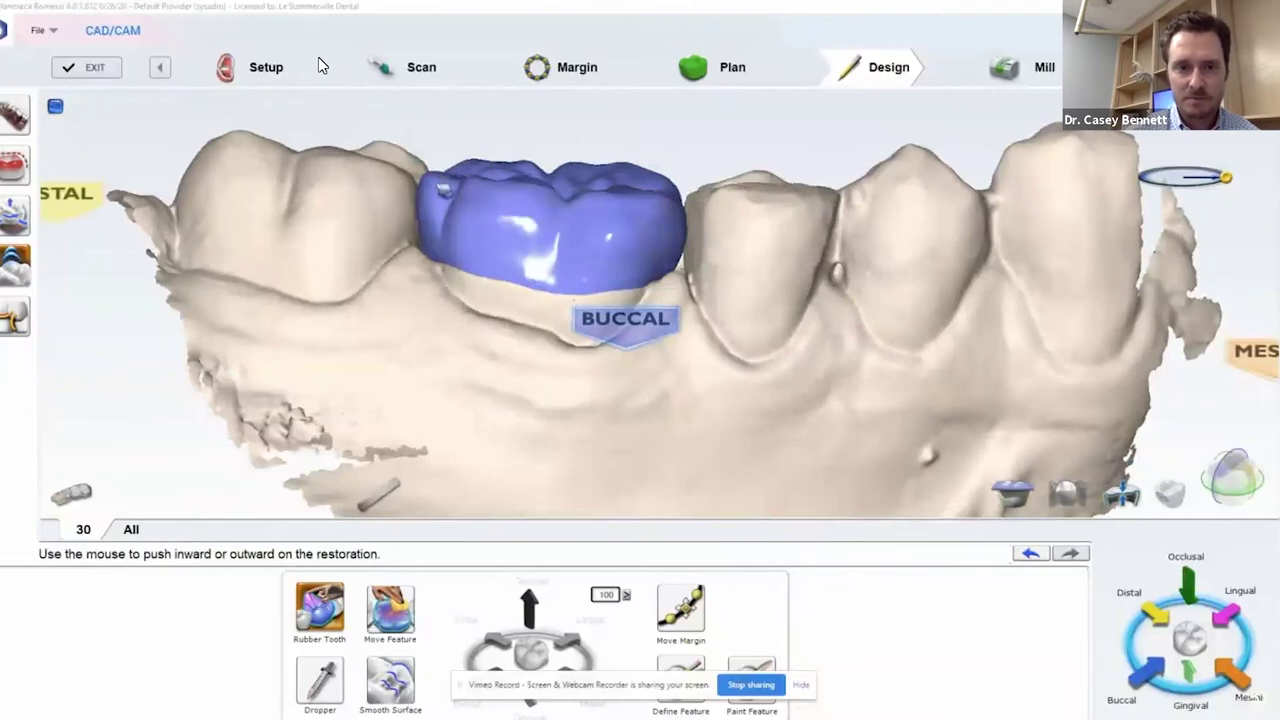
# Display the opposing model and contact map, and refine the crown's buccal bite contacts at strength -80.
pyautogui.click(1013, 493)
pyautogui.moveTo(622, 455); pyautogui.dragTo(484, 500, button='middle')
pyautogui.click(1170, 493)
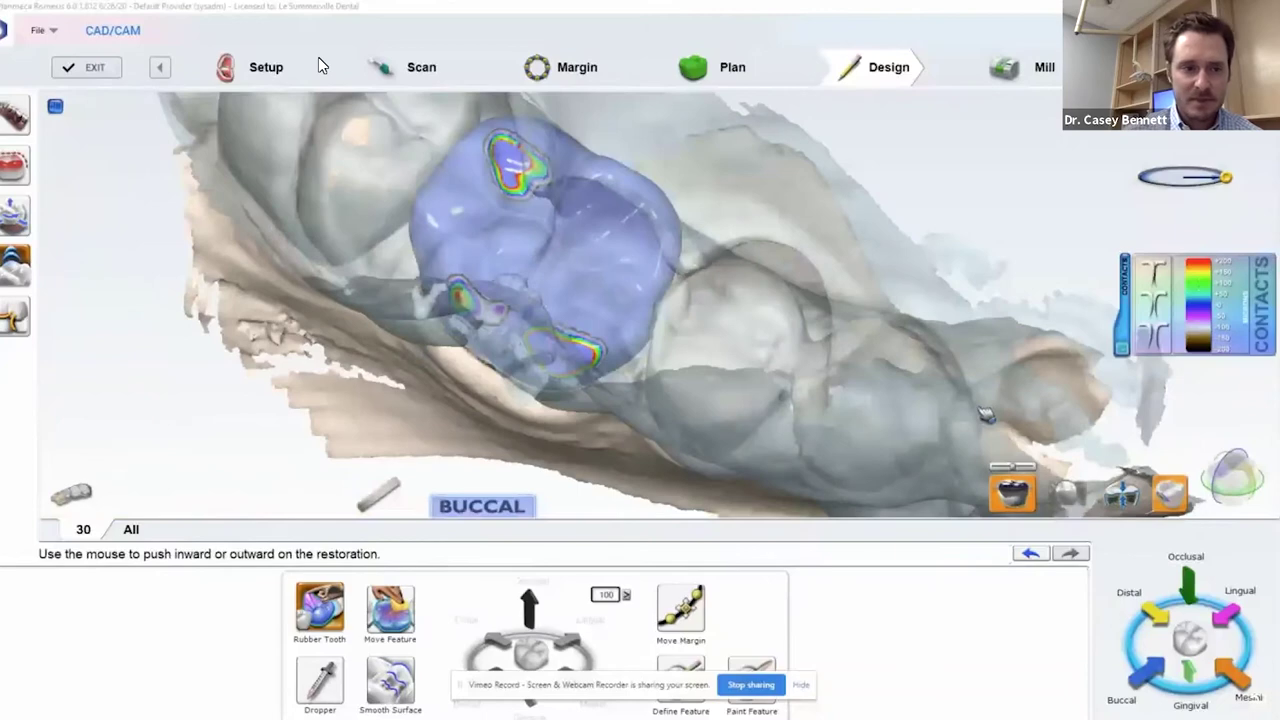
pyautogui.click(14, 317)
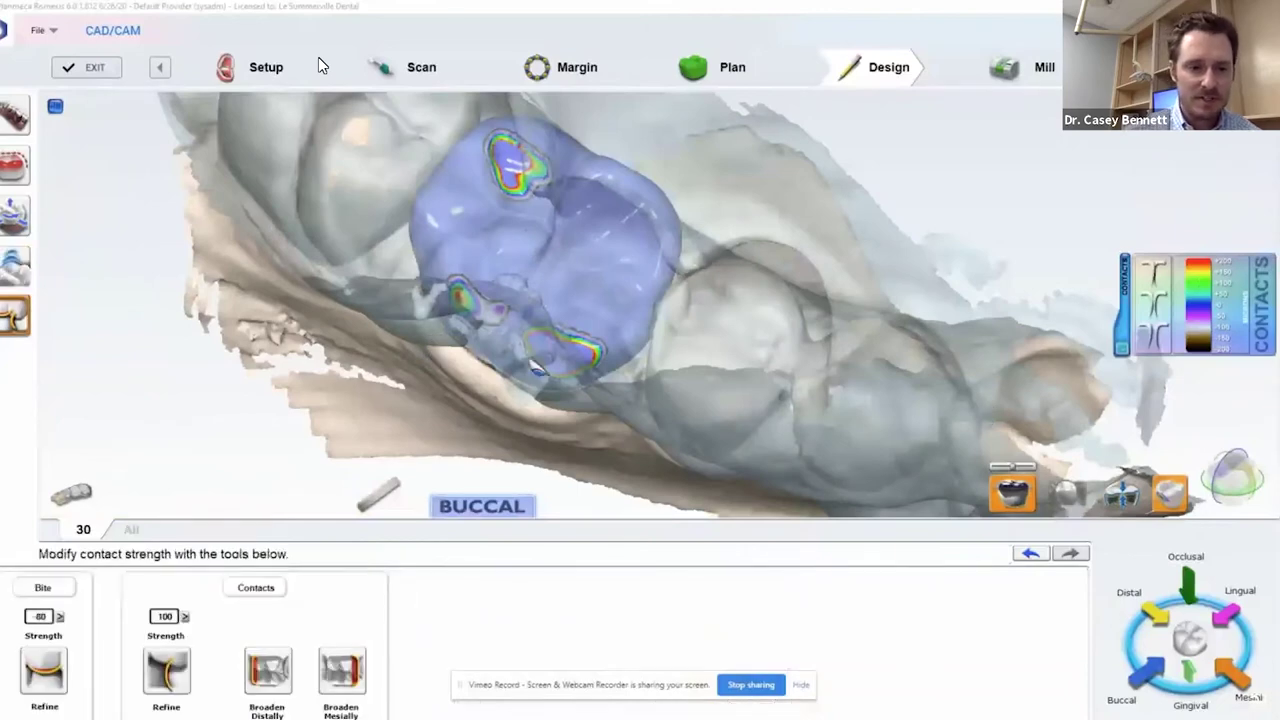
pyautogui.click(465, 309)
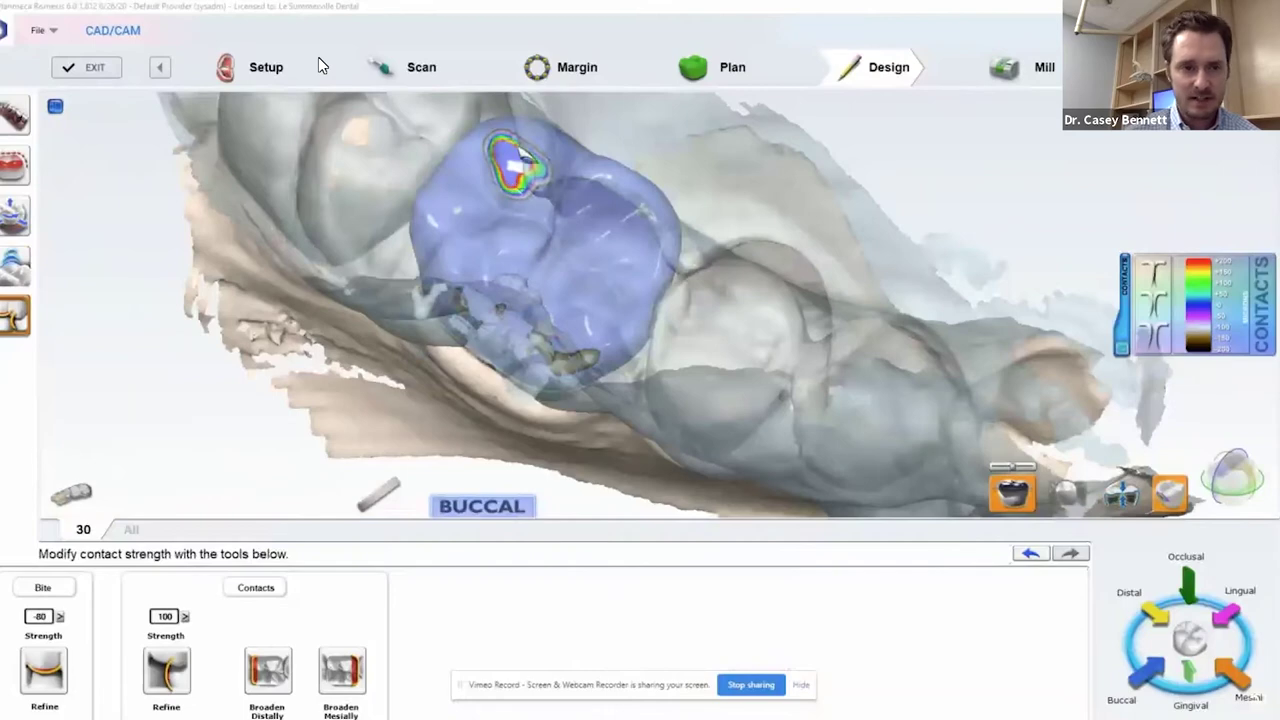
# Cut a buccal-lingual cross-section through the crown and push its buccal wall inward with Rubber Tooth.
pyautogui.moveTo(520, 151); pyautogui.dragTo(214, 19, button='right')
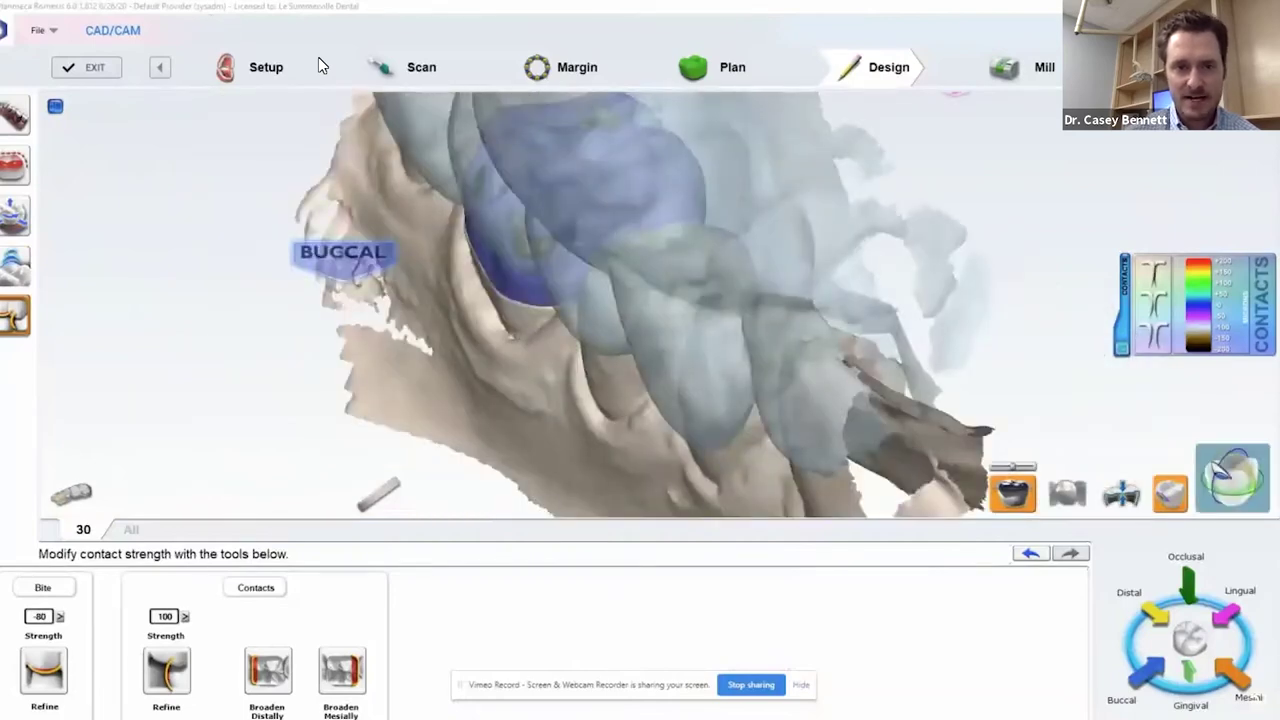
pyautogui.click(1223, 470)
pyautogui.moveTo(895, 316); pyautogui.dragTo(628, 236, button='middle')
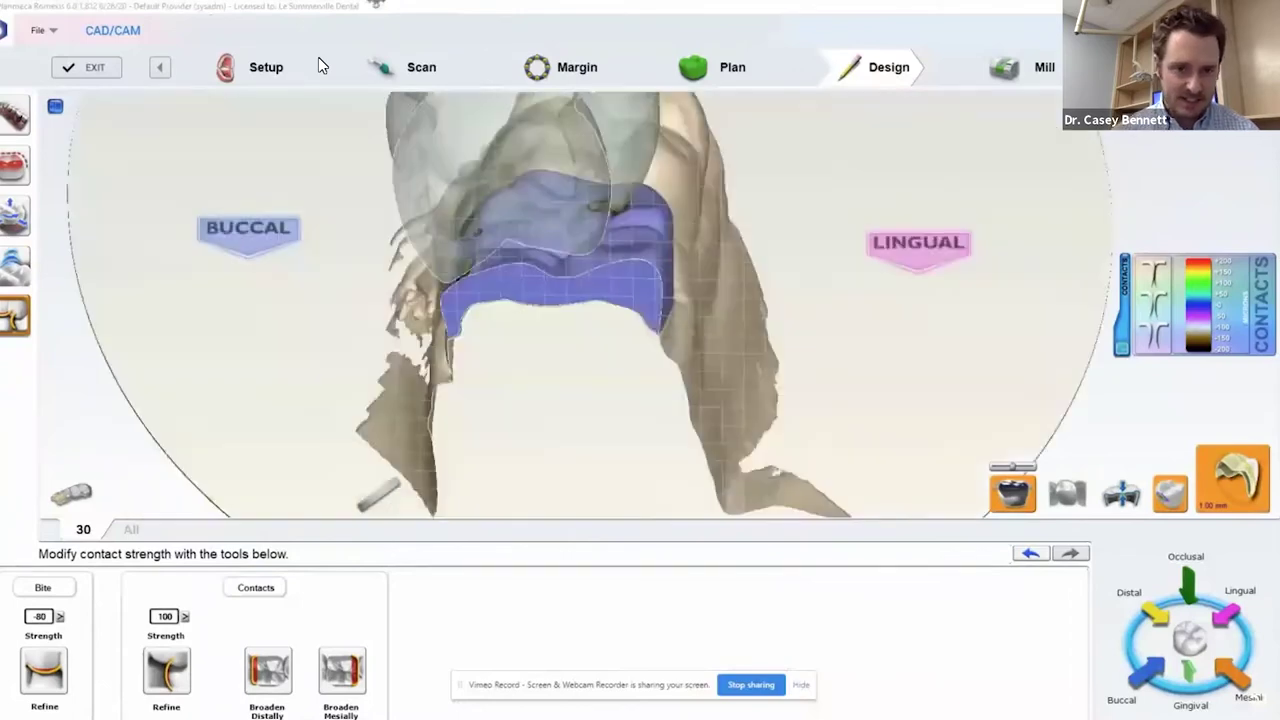
pyautogui.click(15, 266)
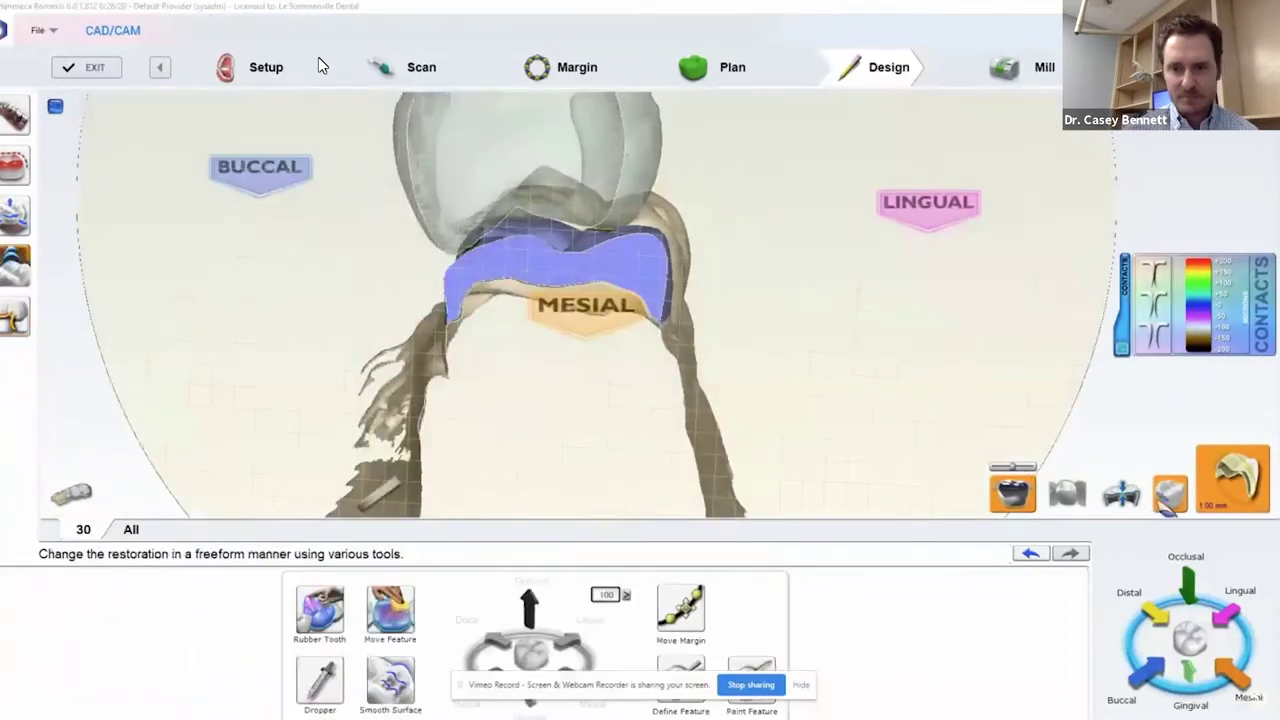
pyautogui.click(330, 616)
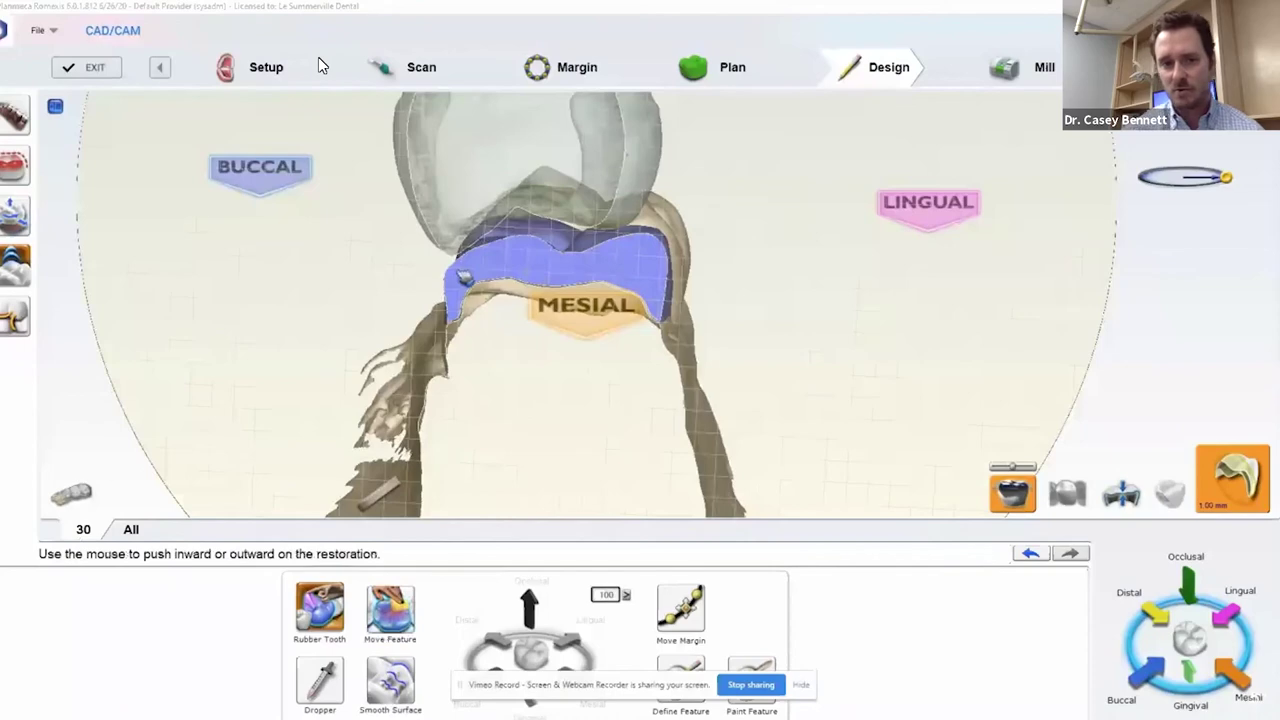
pyautogui.moveTo(467, 278); pyautogui.dragTo(491, 261)
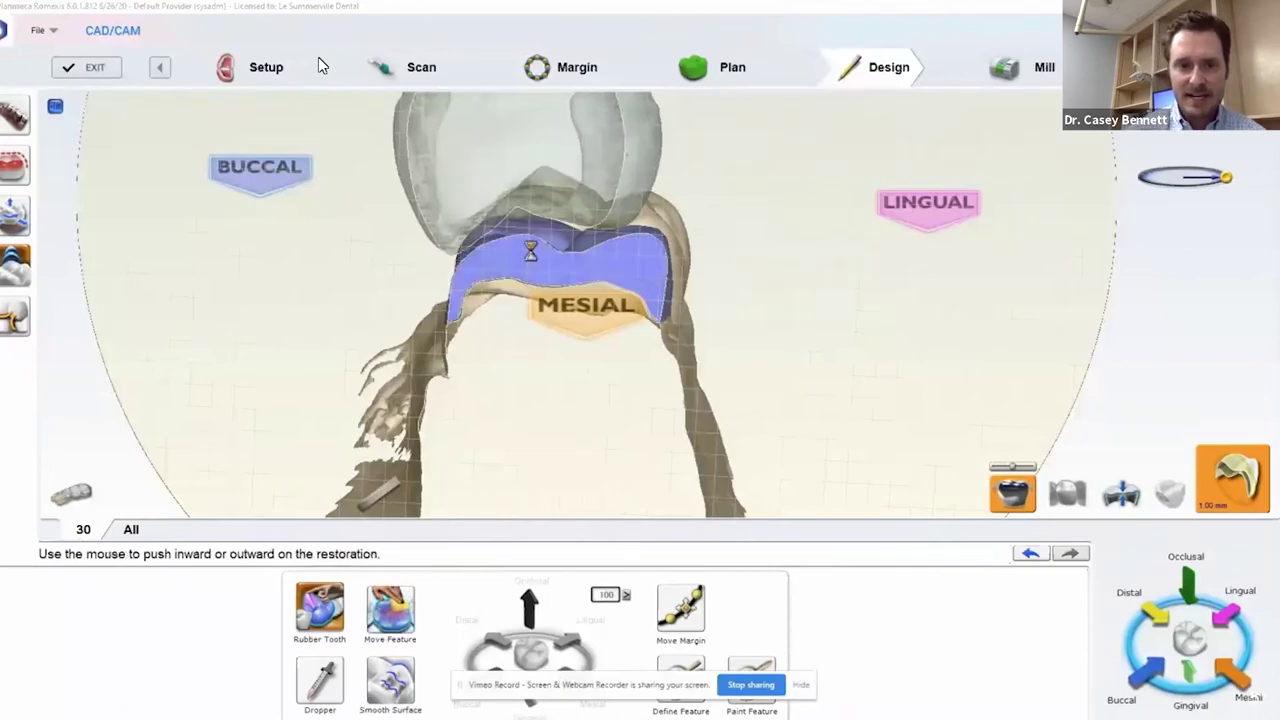
# Undo the last shape edit and reshape the inner slope of the buccal cusp in cross-section with Rubber Tooth.
pyautogui.click(1031, 553)
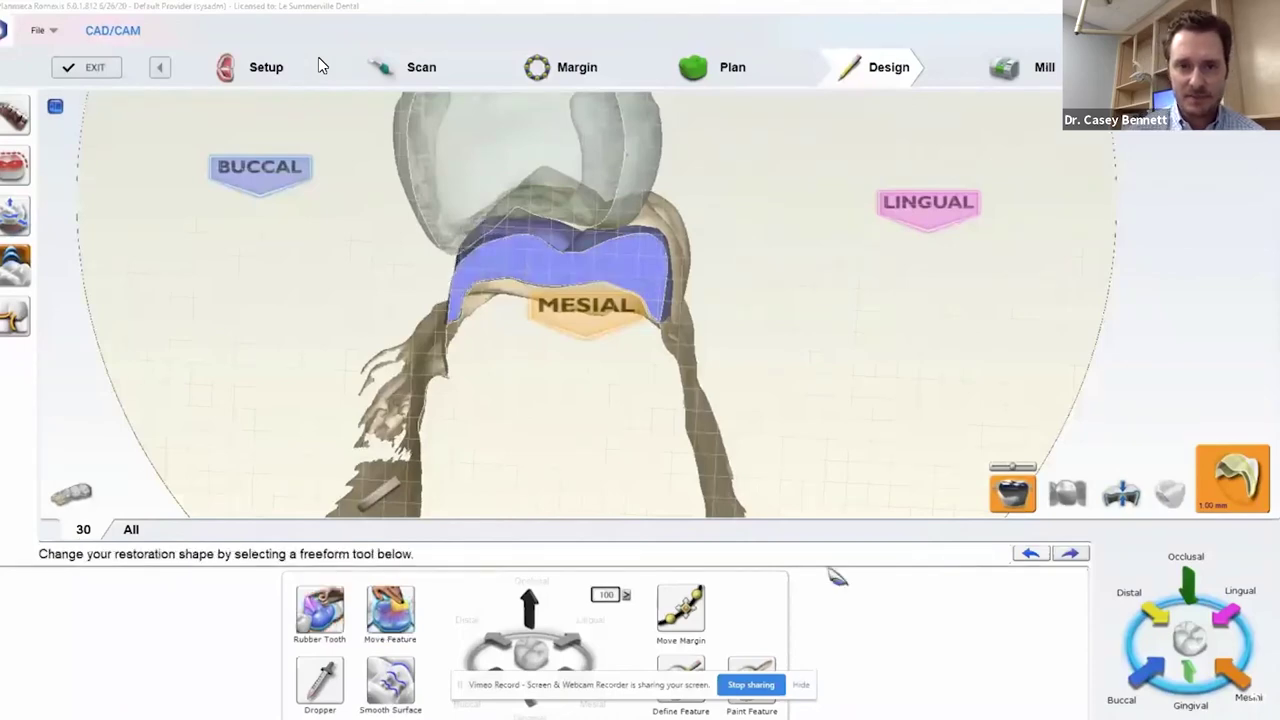
pyautogui.click(320, 609)
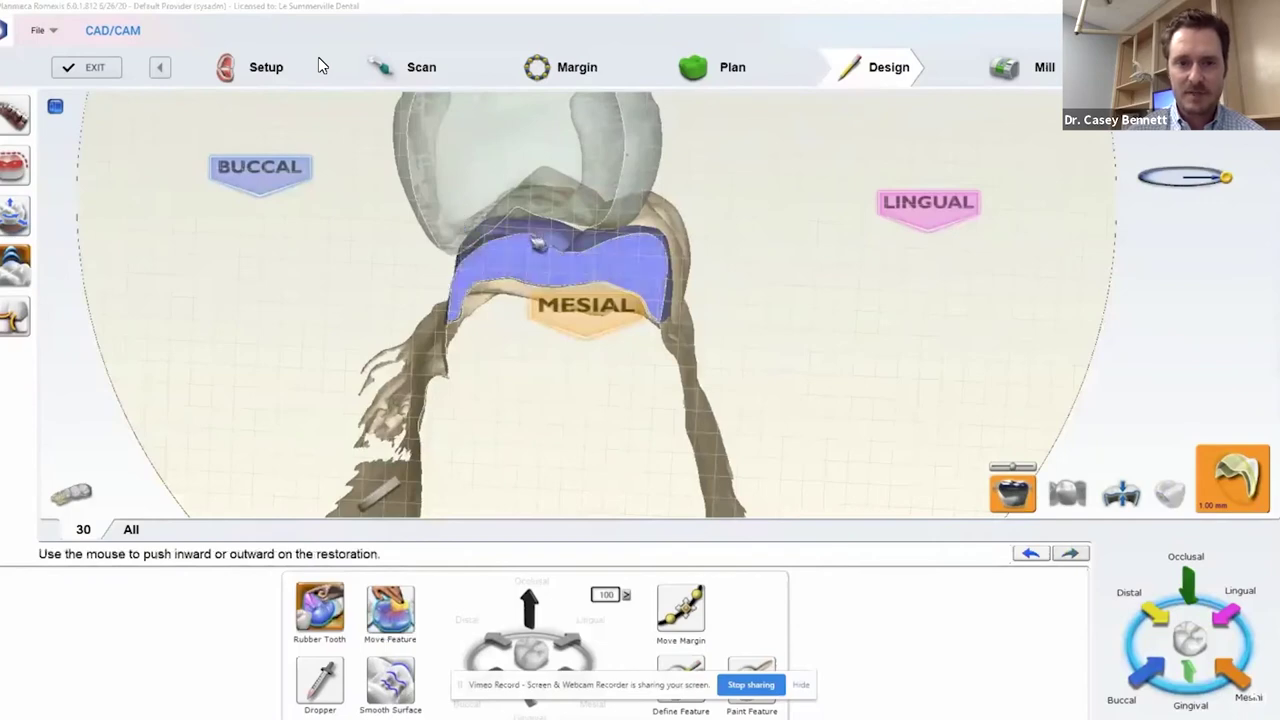
pyautogui.moveTo(542, 244); pyautogui.dragTo(551, 241)
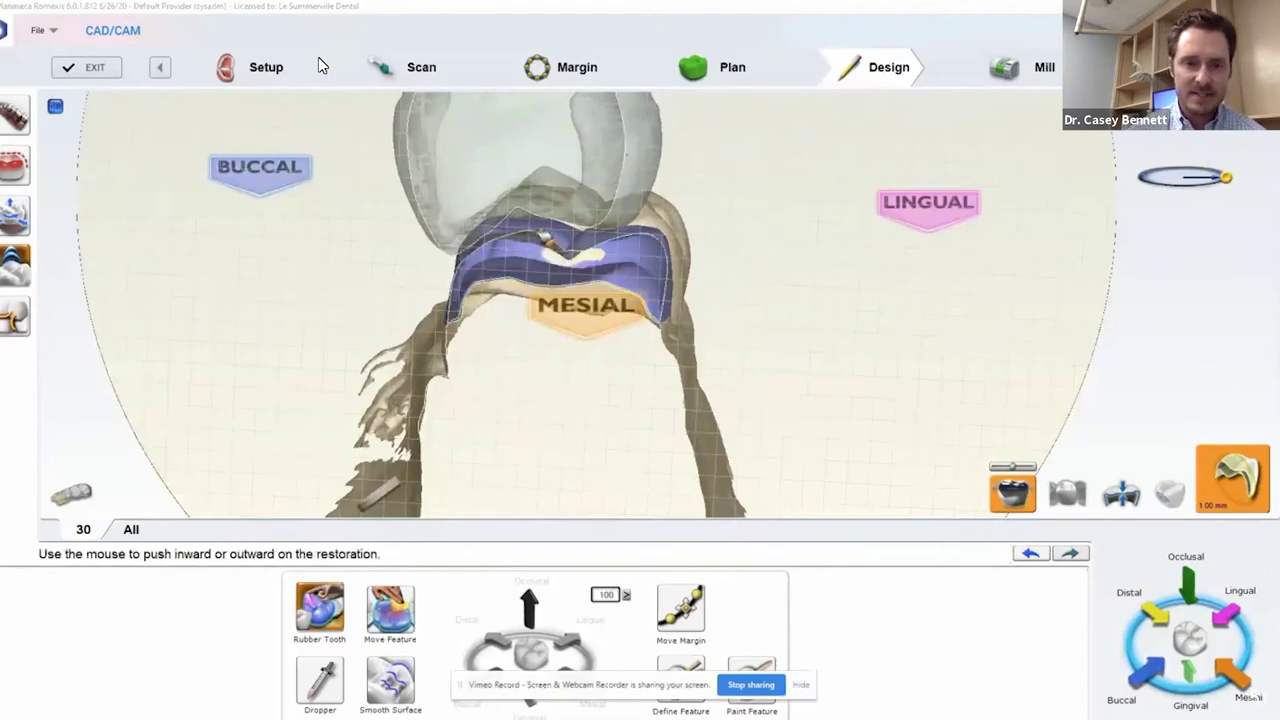
pyautogui.moveTo(543, 248); pyautogui.dragTo(537, 237)
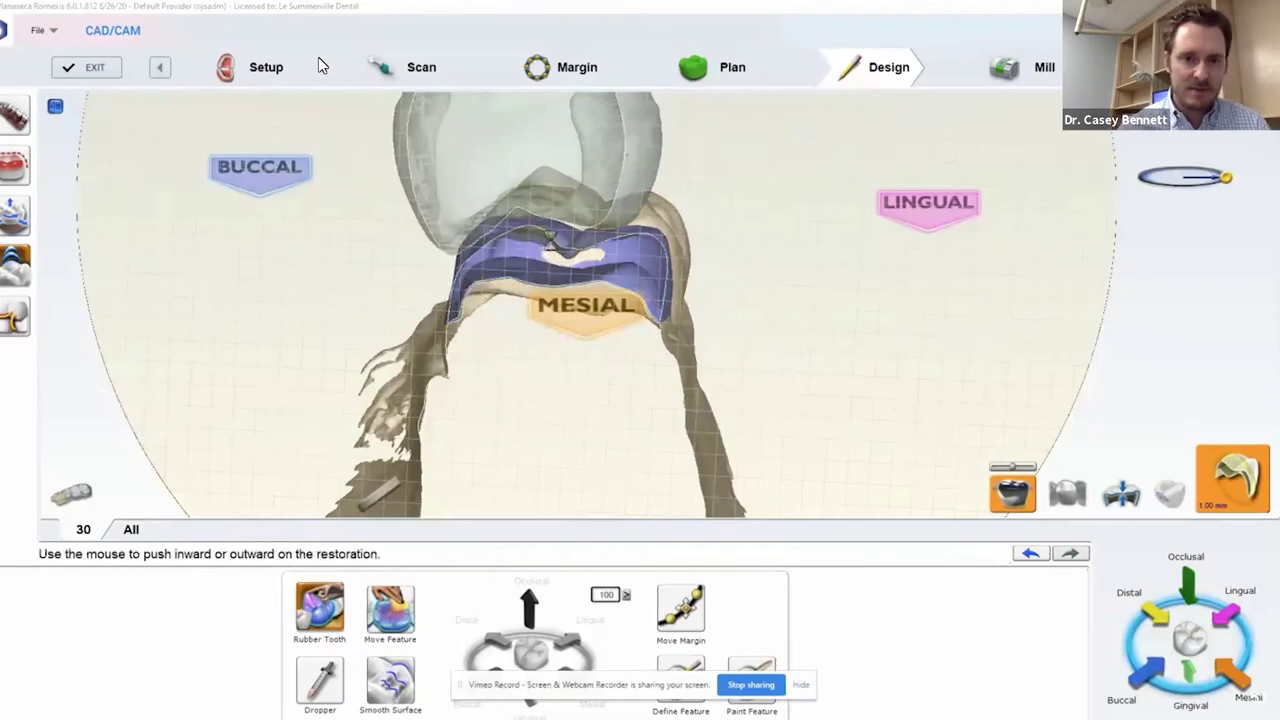
pyautogui.moveTo(615, 251); pyautogui.dragTo(674, 497, button='right')
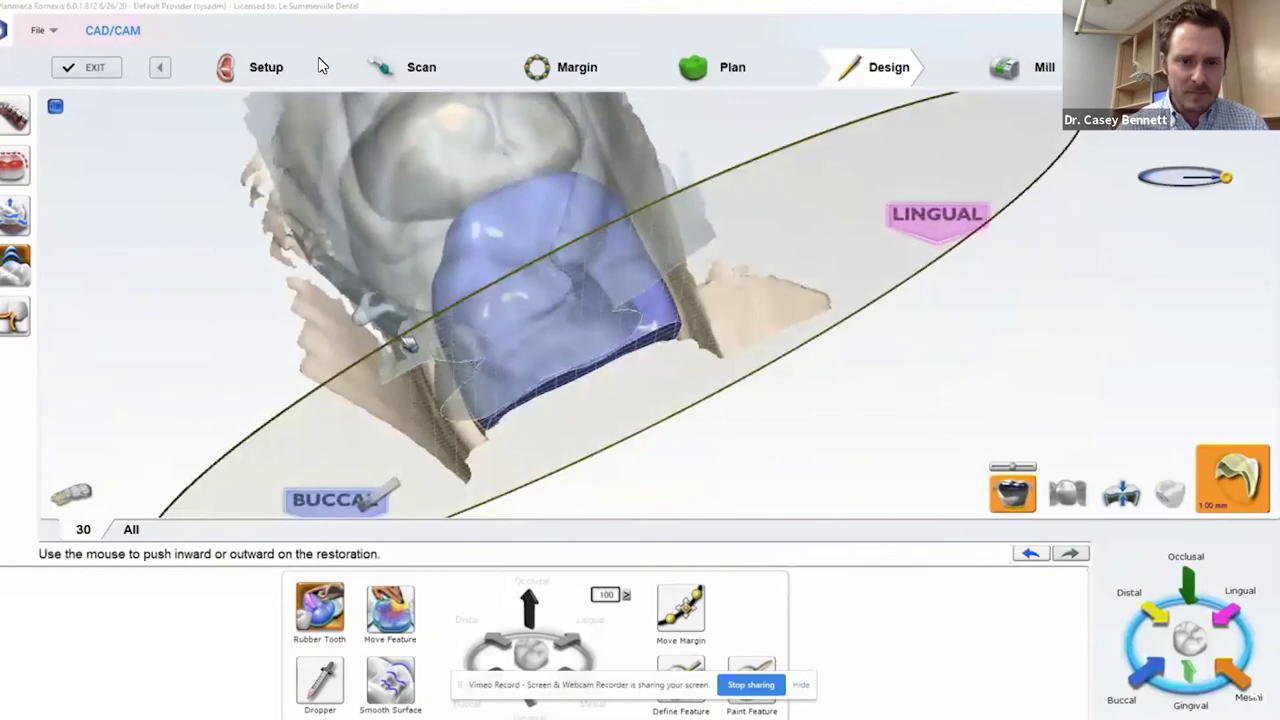
# Display the contact map and reshape the crown's occlusal surface beneath the opposing tooth in cross-section.
pyautogui.click(1170, 494)
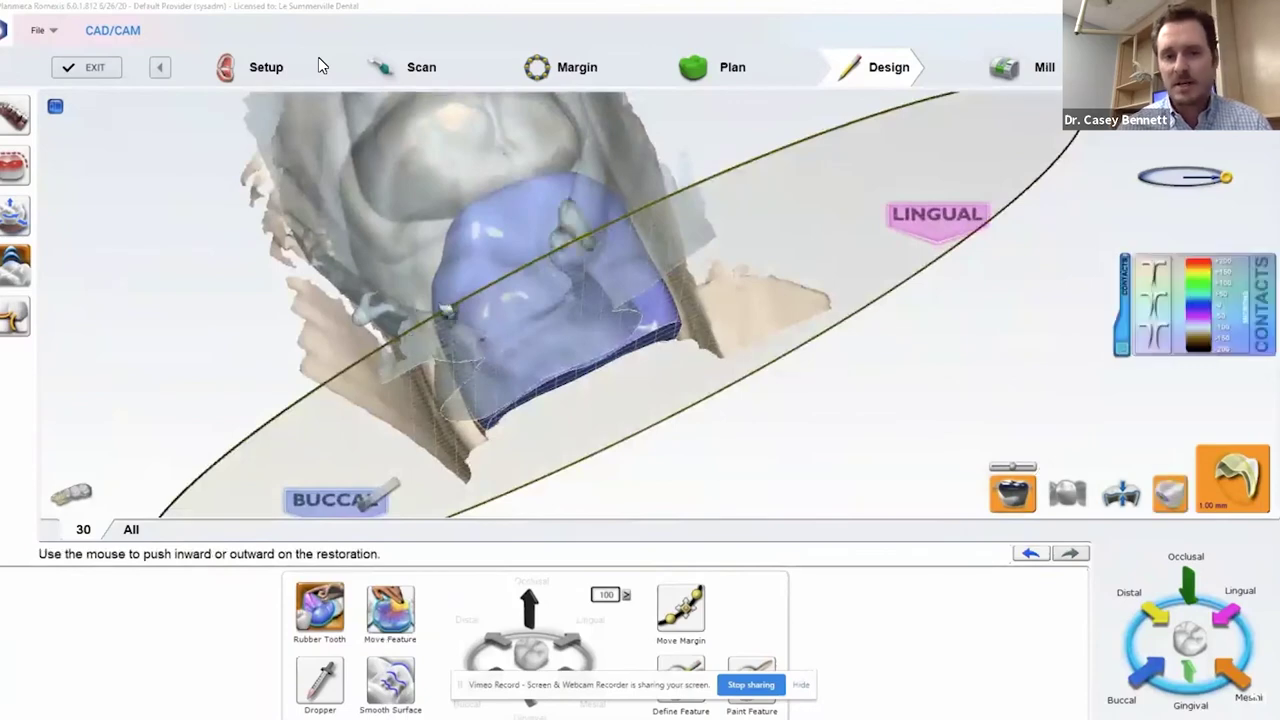
pyautogui.moveTo(447, 311); pyautogui.dragTo(399, 226)
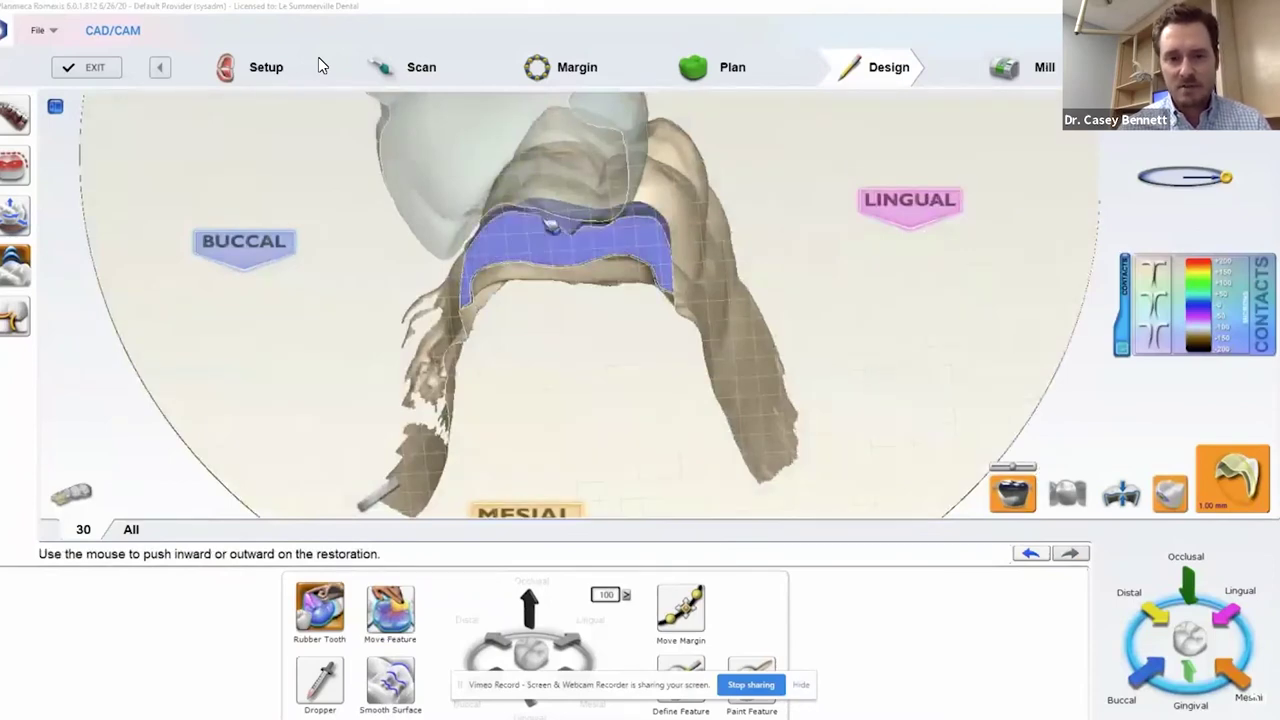
pyautogui.moveTo(523, 226); pyautogui.dragTo(630, 234)
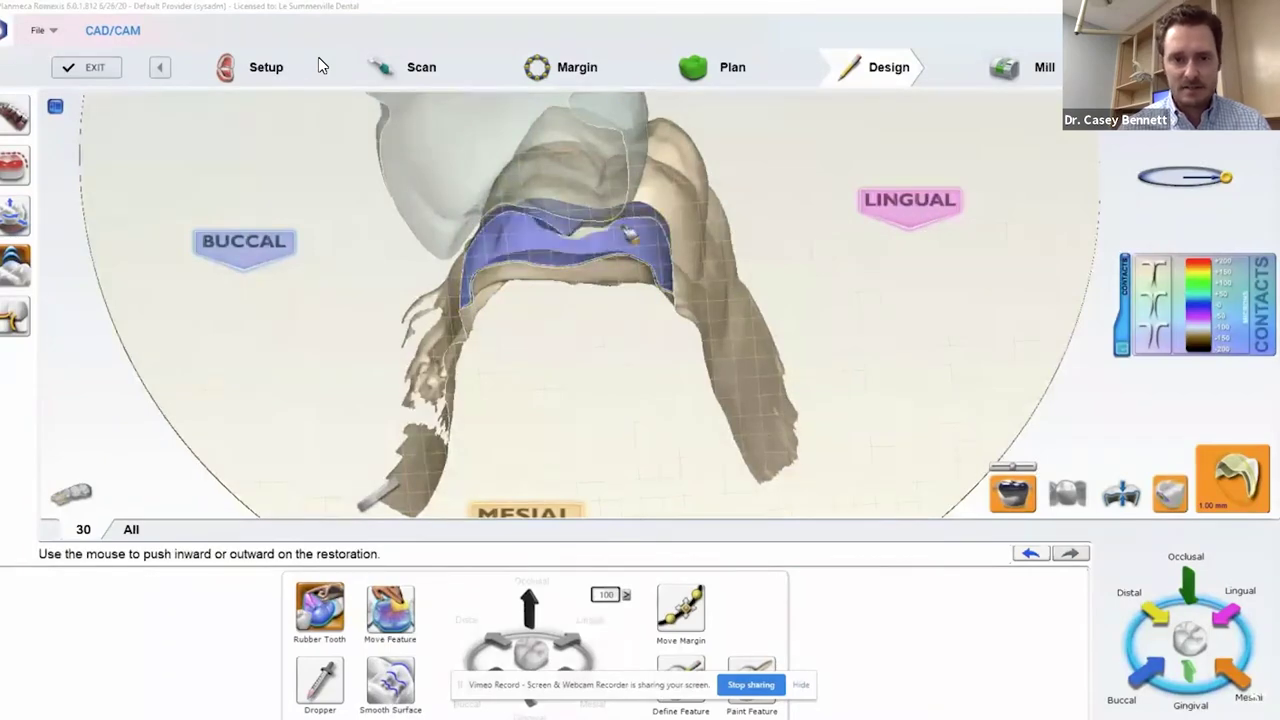
pyautogui.moveTo(630, 234); pyautogui.dragTo(432, 320, button='middle')
pyautogui.moveTo(431, 320); pyautogui.dragTo(538, 475, button='right')
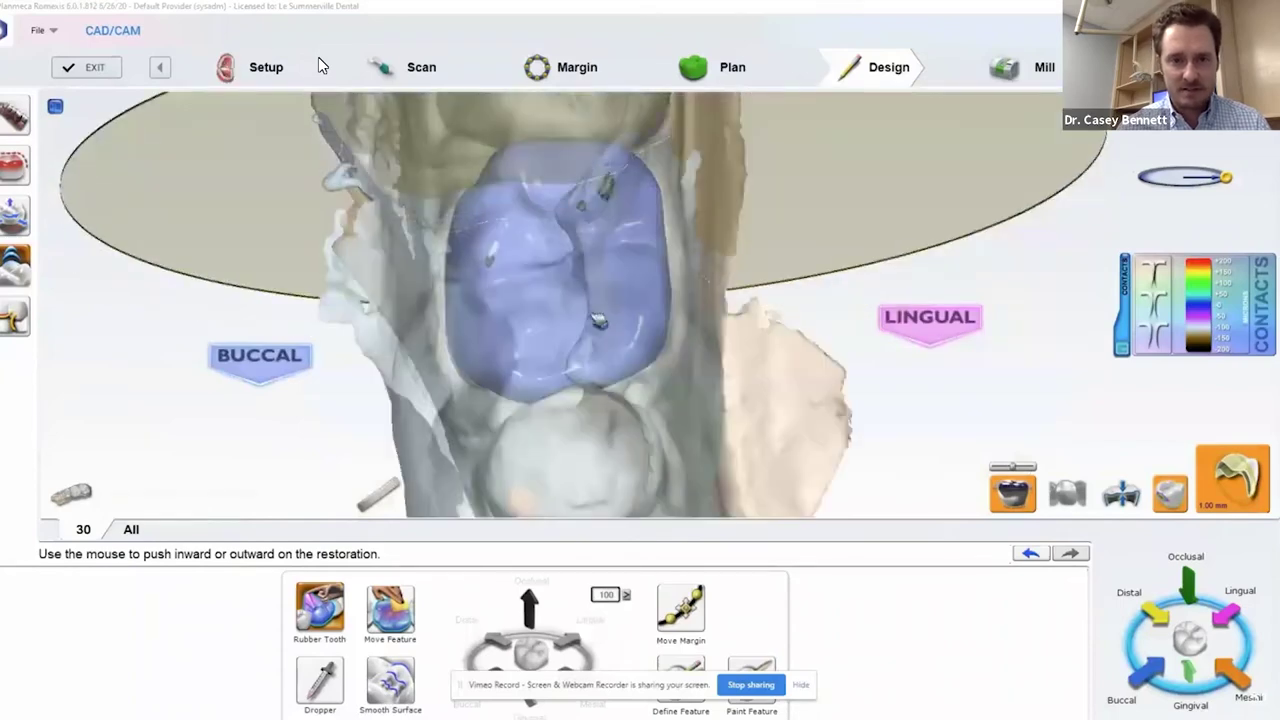
# Adjust the lingual and buccal cusps in cross-section with Rubber Tooth, and turn off the cross-section view.
pyautogui.moveTo(600, 321); pyautogui.dragTo(668, 200, button='right')
pyautogui.moveTo(629, 225); pyautogui.dragTo(667, 236)
pyautogui.moveTo(568, 236); pyautogui.dragTo(523, 231, button='right')
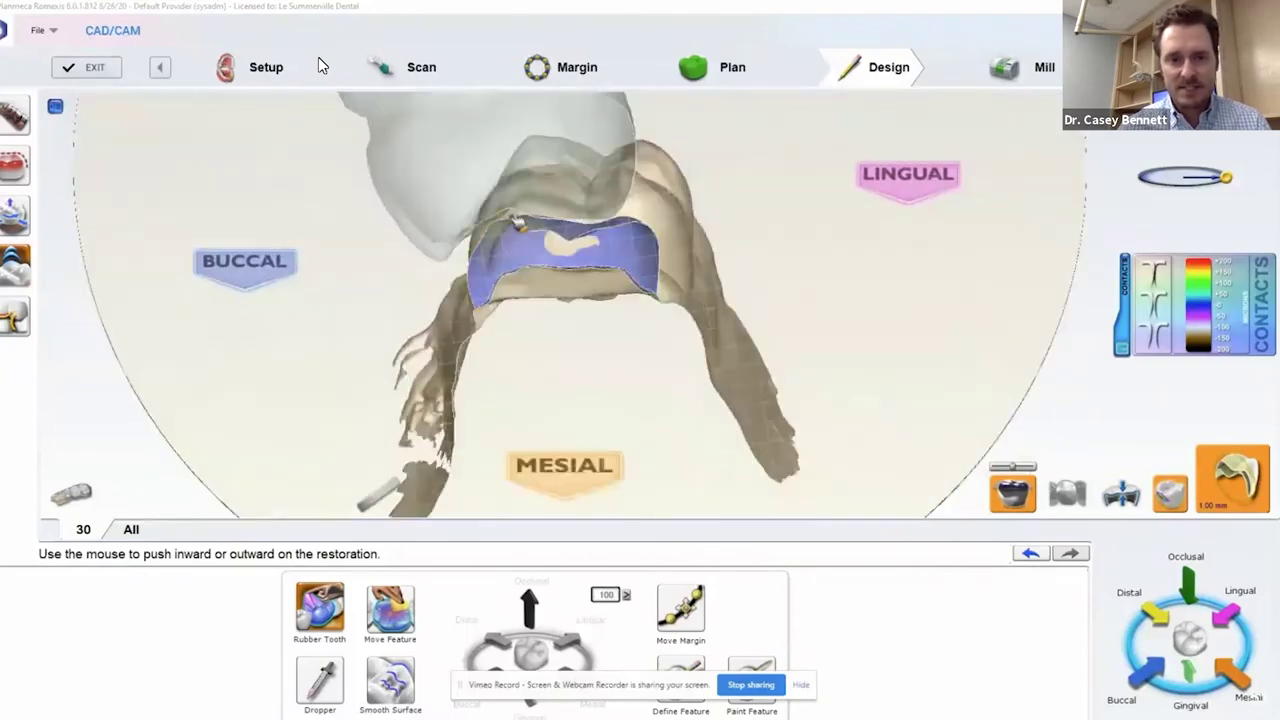
pyautogui.moveTo(541, 230); pyautogui.dragTo(541, 240)
pyautogui.moveTo(548, 290); pyautogui.dragTo(489, 315, button='right')
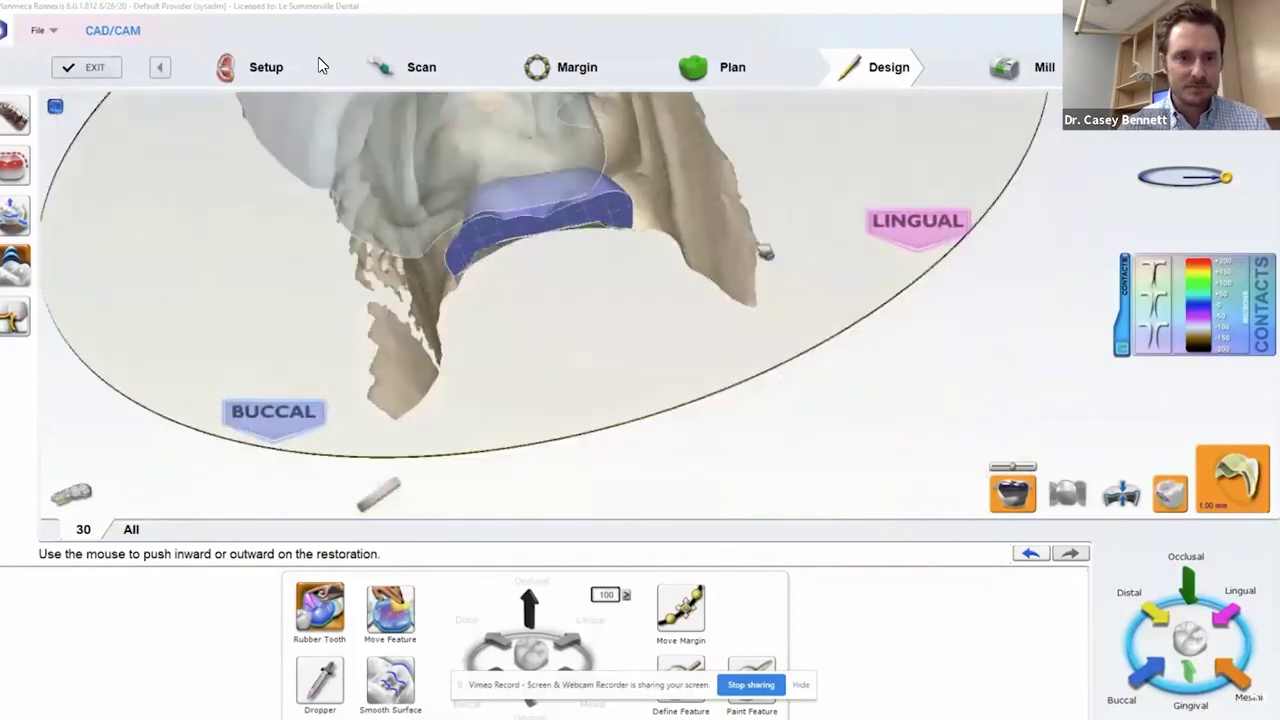
pyautogui.click(1234, 480)
pyautogui.moveTo(825, 163); pyautogui.dragTo(843, 314, button='right')
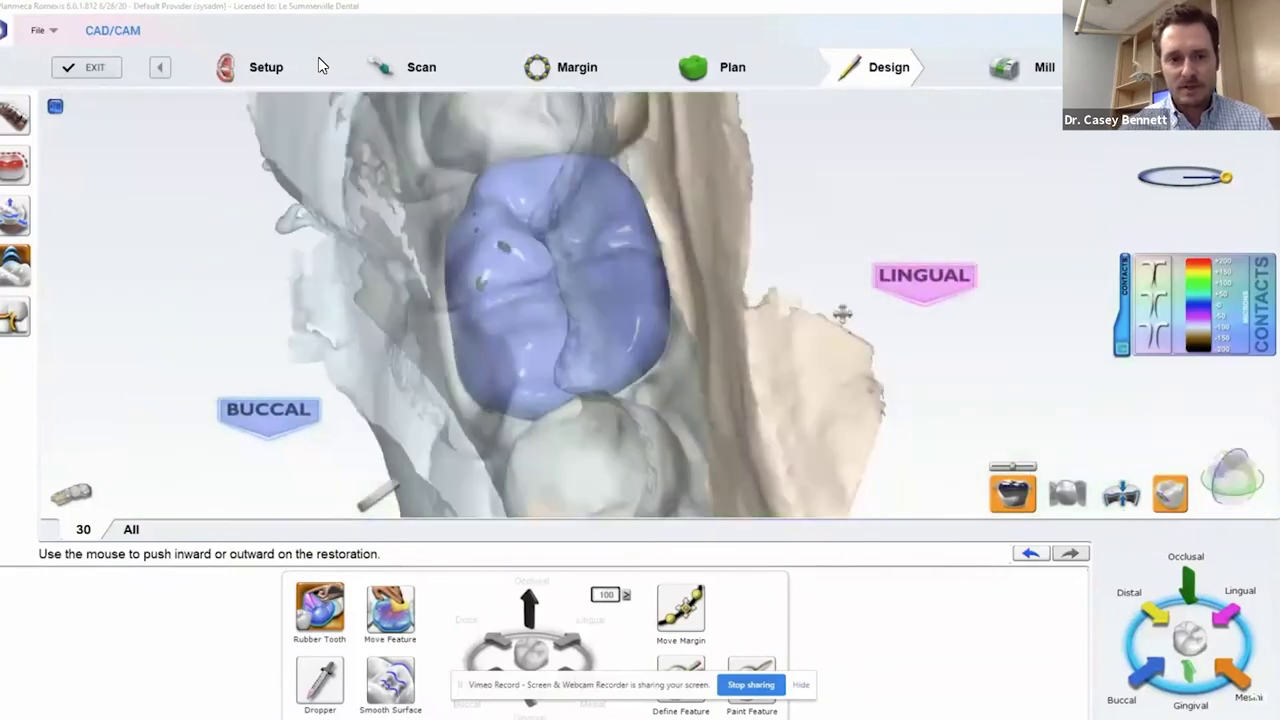
# Hide the opposing arch and contact map, and examine the crown's occlusal and buccal surfaces with the Smooth Surface tool active.
pyautogui.click(1022, 492)
pyautogui.moveTo(604, 484); pyautogui.dragTo(904, 423, button='right')
pyautogui.click(400, 698)
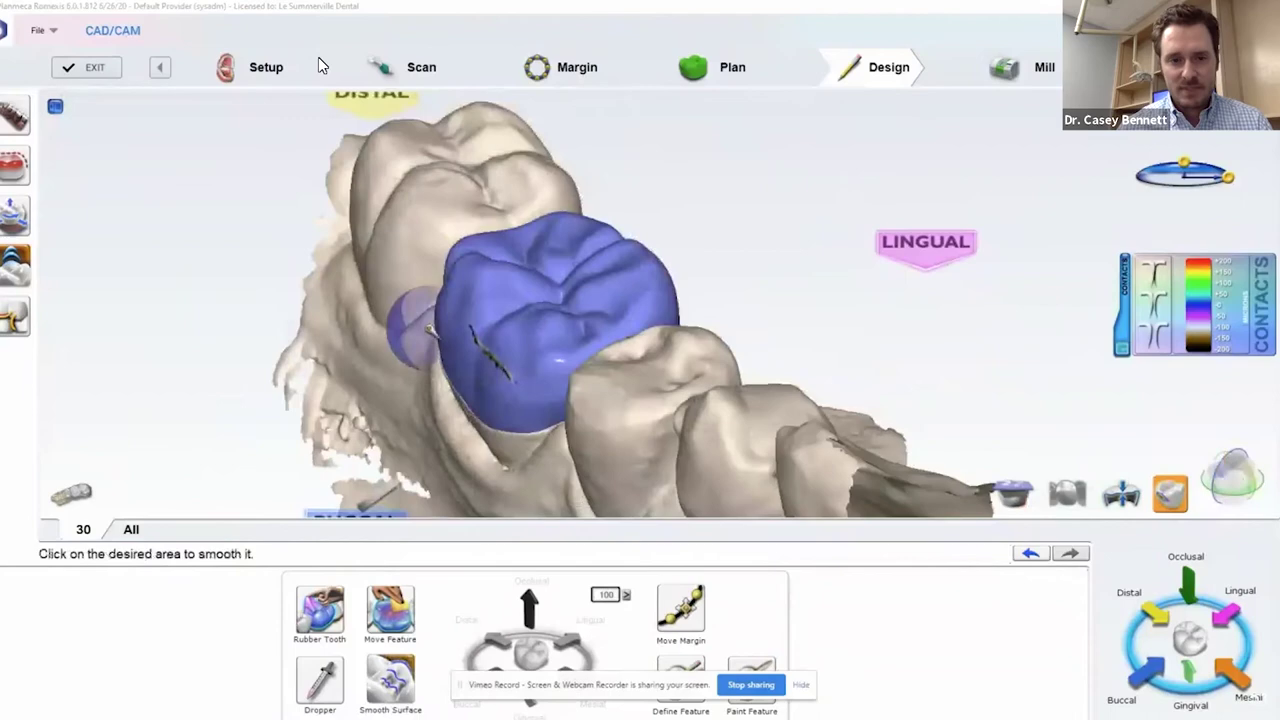
pyautogui.moveTo(428, 330); pyautogui.dragTo(595, 445, button='right')
pyautogui.click(1171, 492)
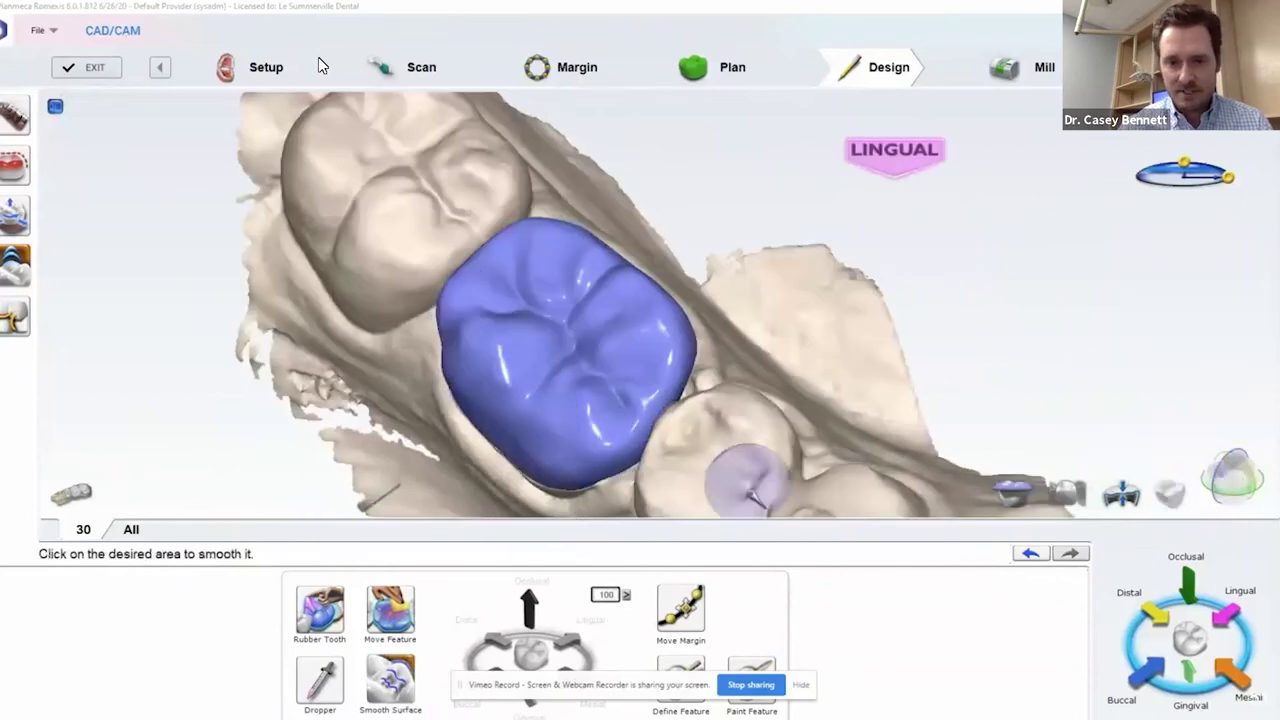
pyautogui.moveTo(750, 485); pyautogui.dragTo(560, 304, button='right')
pyautogui.moveTo(443, 357); pyautogui.dragTo(643, 450, button='right')
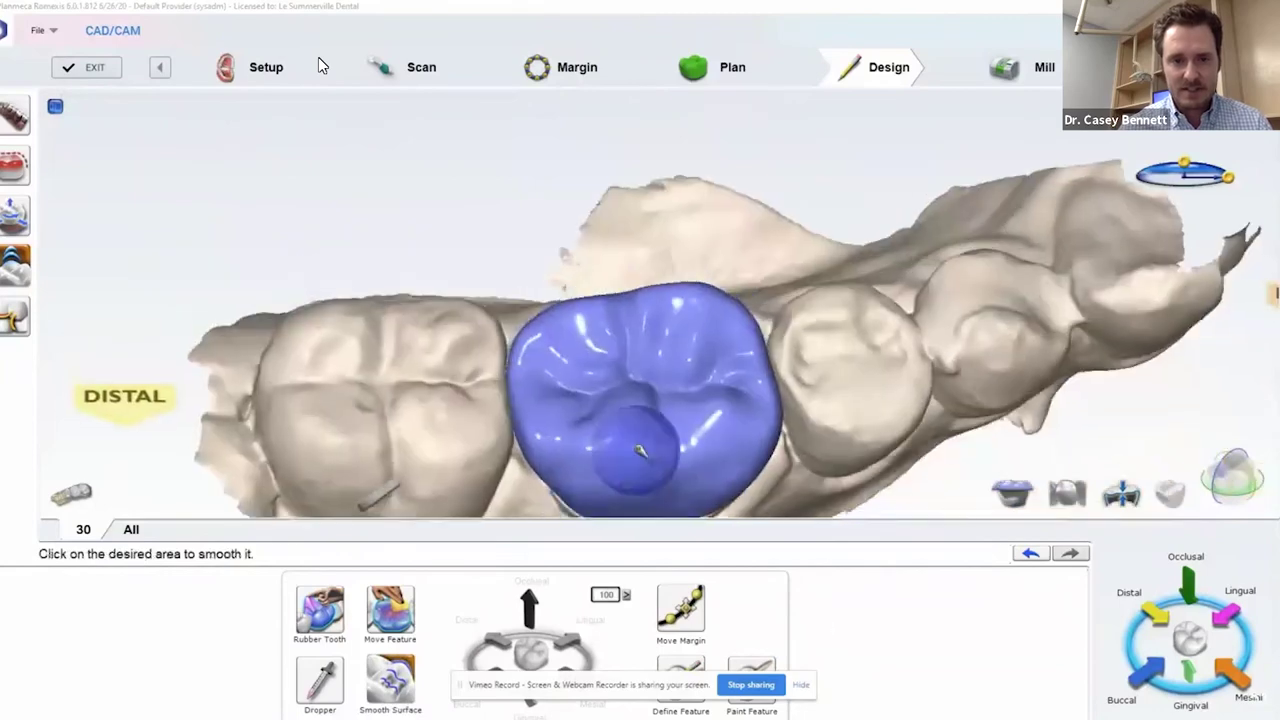
pyautogui.moveTo(815, 450)
pyautogui.mouseDown(button='right')
pyautogui.moveTo(414, 171)
pyautogui.moveTo(330, 160)
pyautogui.mouseUp(button='right')
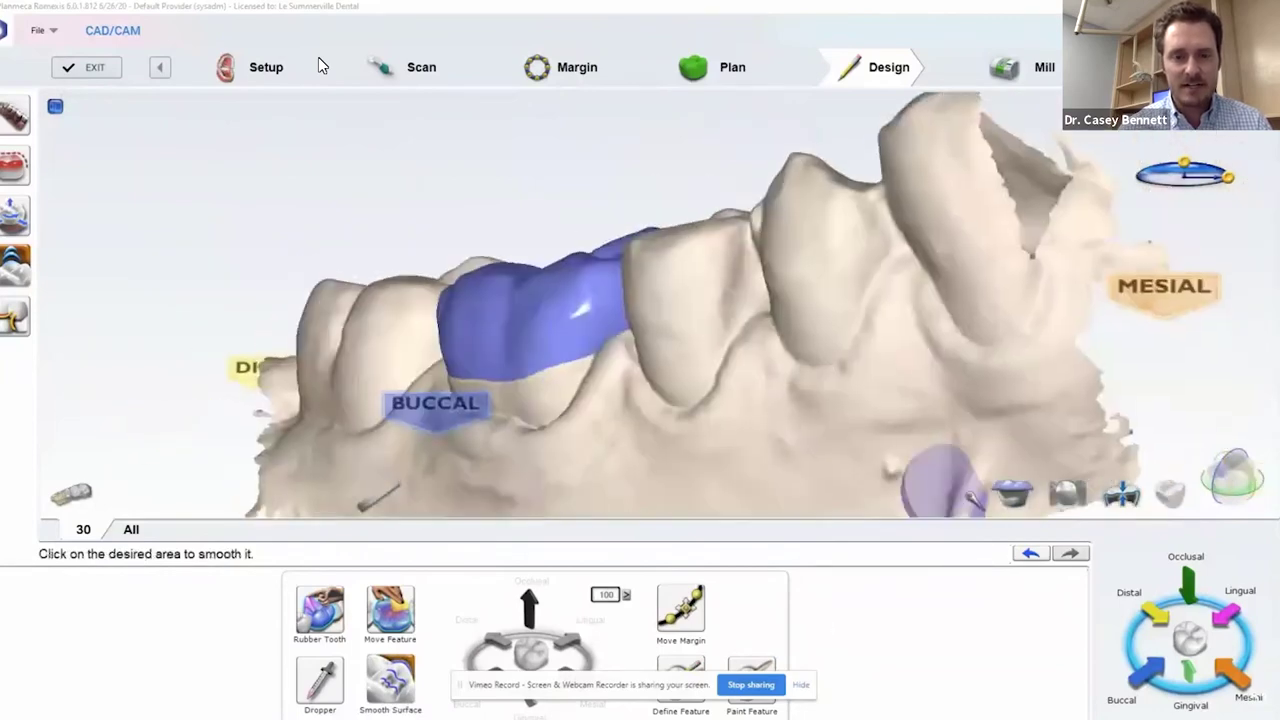
# Examine the crown's buccal contour beside the neighbouring teeth from the mesial side, with the Rubber Tooth tool active.
pyautogui.click(1122, 498)
pyautogui.click(1122, 498)
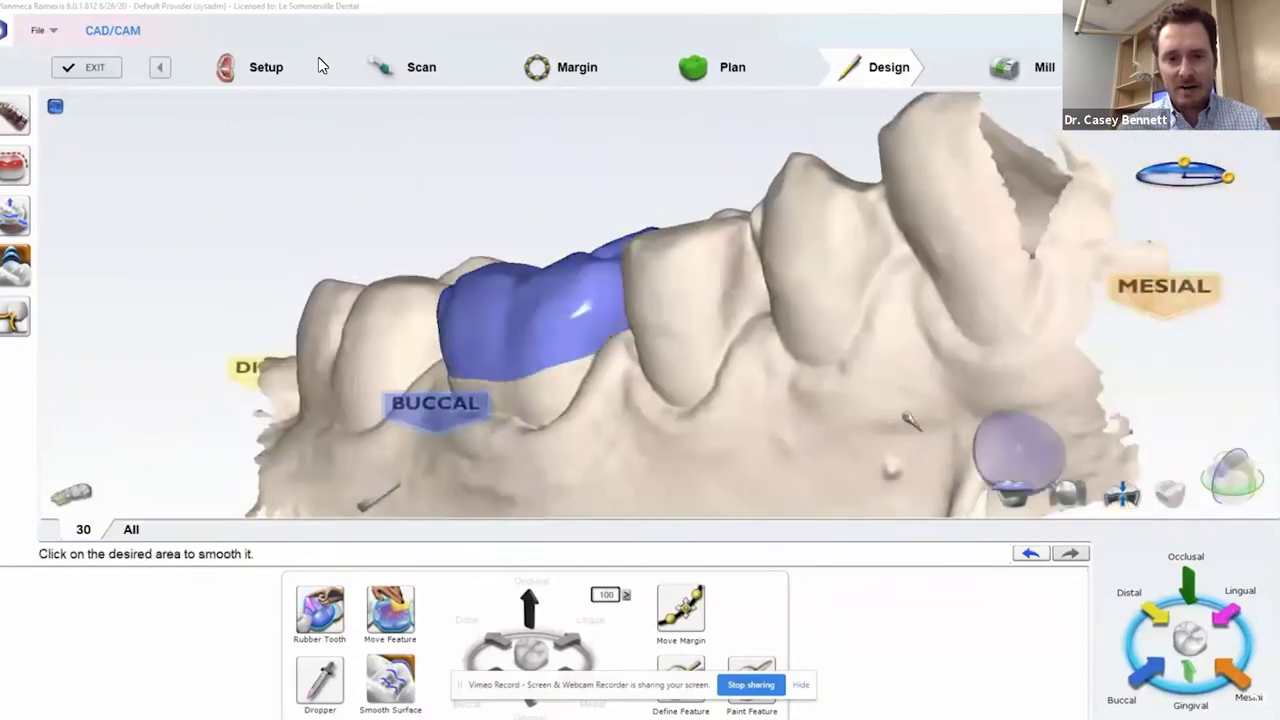
pyautogui.moveTo(1000, 458); pyautogui.dragTo(735, 465, button='right')
pyautogui.click(326, 610)
pyautogui.moveTo(499, 420); pyautogui.dragTo(433, 392, button='right')
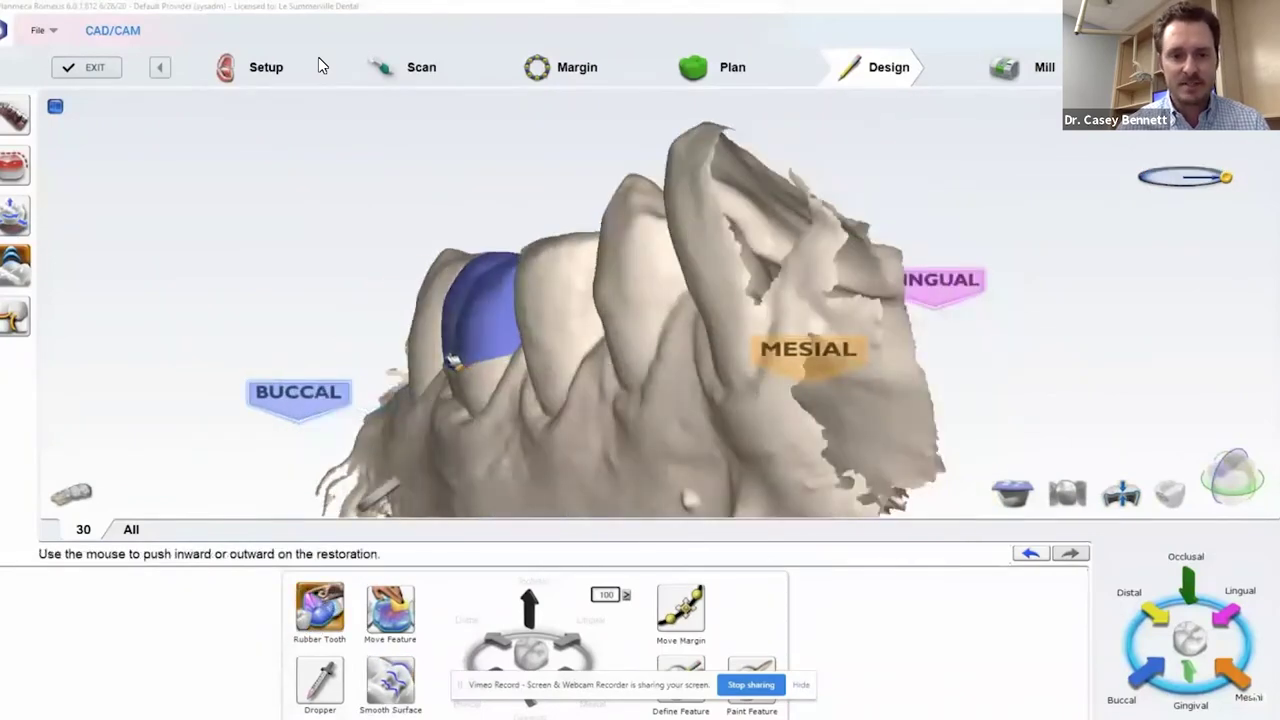
pyautogui.click(1170, 493)
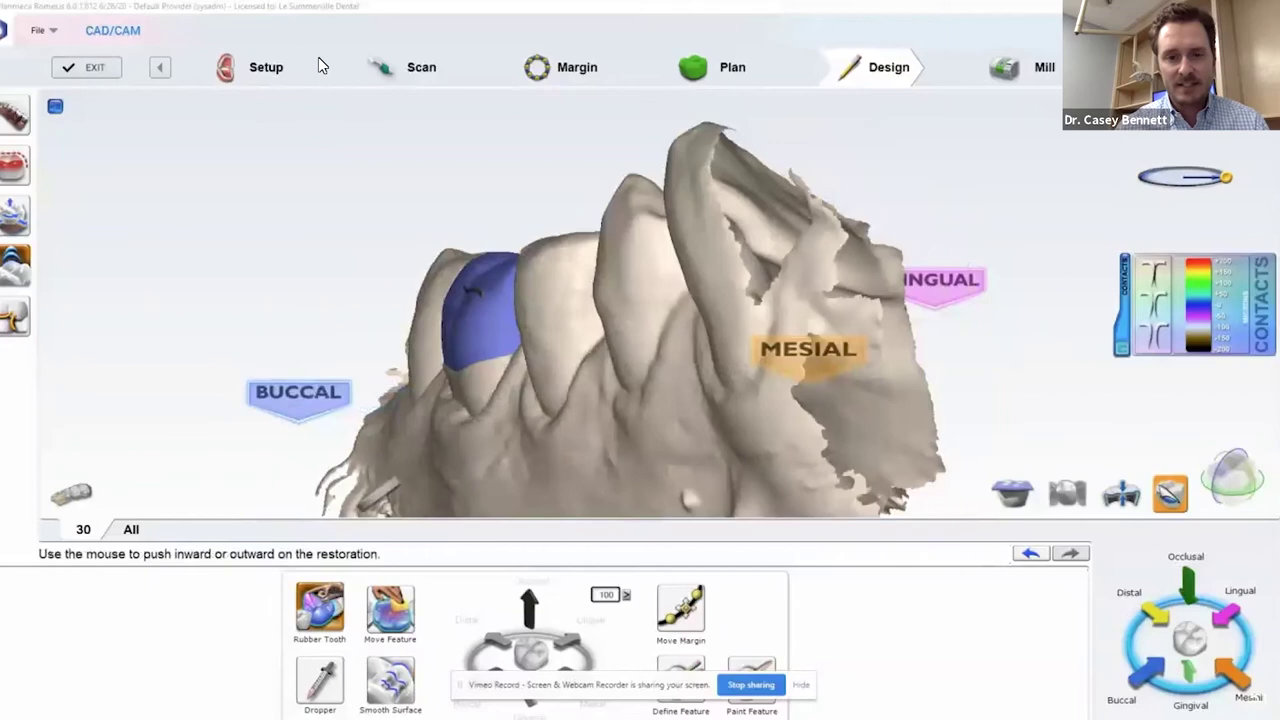
pyautogui.moveTo(512, 401); pyautogui.dragTo(971, 387, button='right')
pyautogui.click(1166, 496)
# Show the material thickness map and add thickness along the crown's buccal margin with the Dropper.
pyautogui.click(1128, 499)
pyautogui.moveTo(705, 390)
pyautogui.mouseDown(button='right')
pyautogui.moveTo(861, 370)
pyautogui.moveTo(925, 391)
pyautogui.mouseUp(button='right')
pyautogui.click(324, 682)
pyautogui.moveTo(568, 379); pyautogui.dragTo(810, 337)
pyautogui.moveTo(893, 422); pyautogui.dragTo(477, 434, button='right')
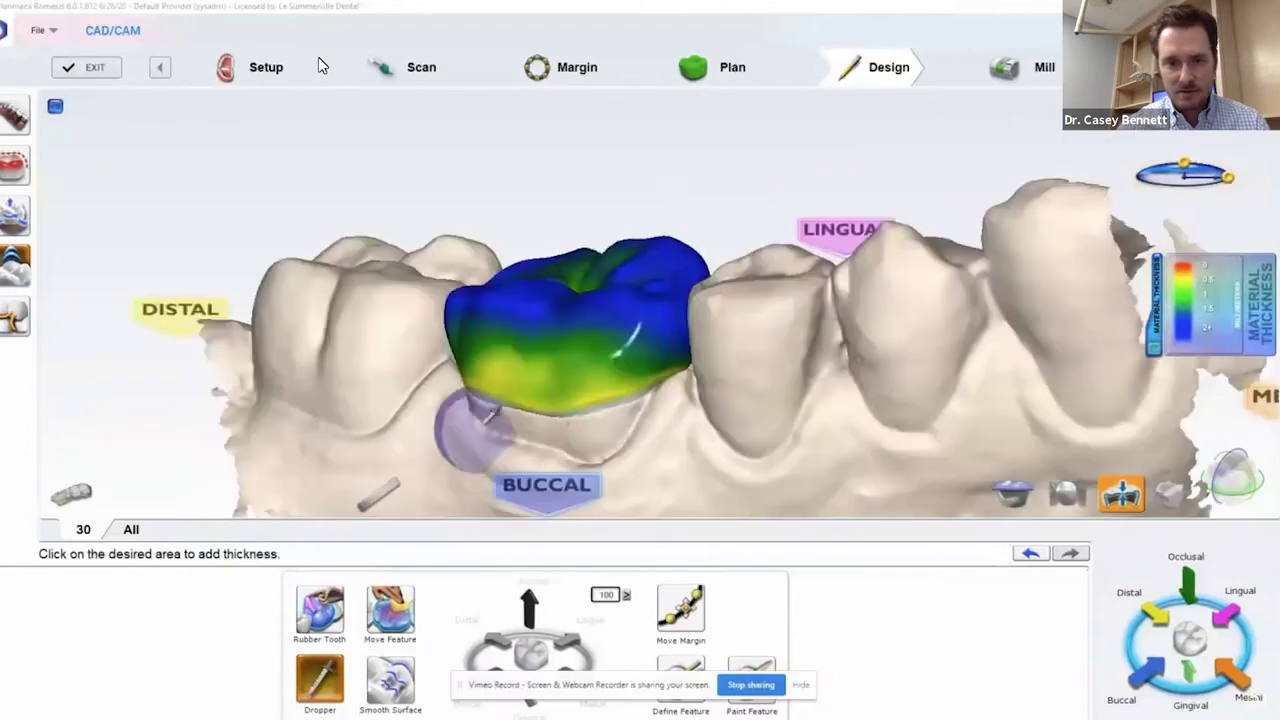
pyautogui.moveTo(926, 343); pyautogui.dragTo(842, 352, button='right')
pyautogui.moveTo(546, 410); pyautogui.dragTo(685, 390)
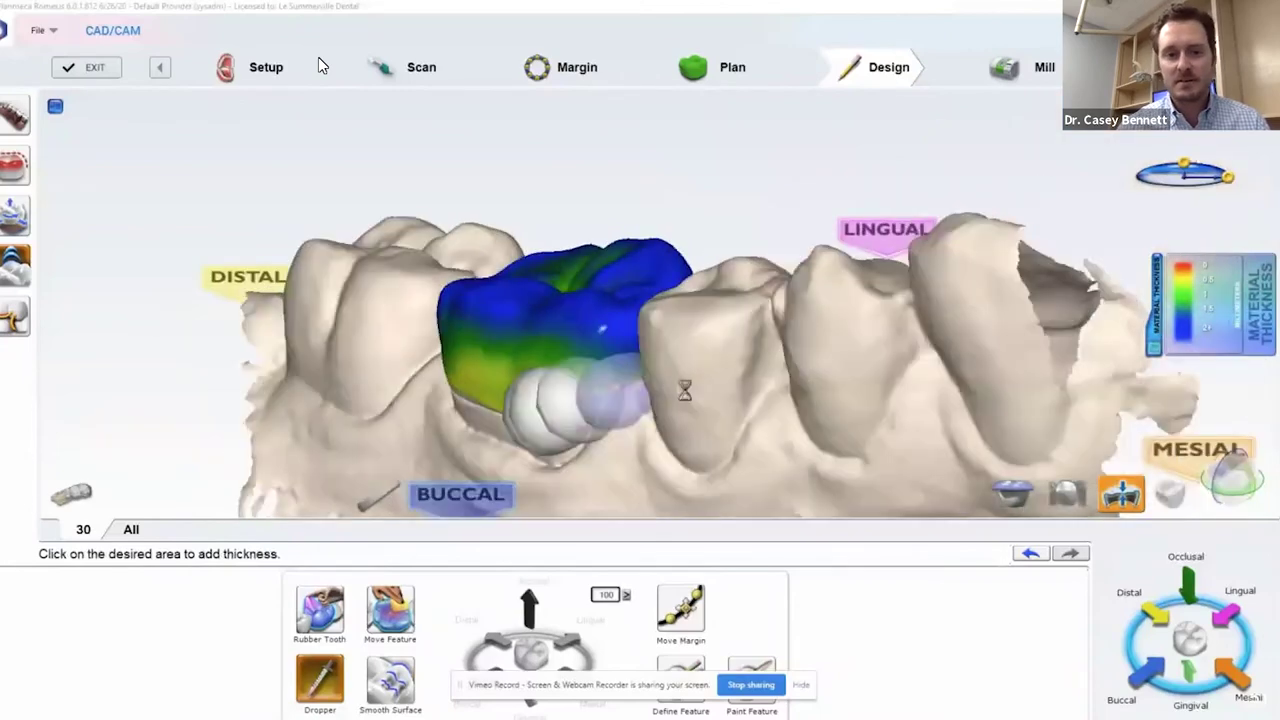
pyautogui.moveTo(718, 274); pyautogui.dragTo(708, 352, button='right')
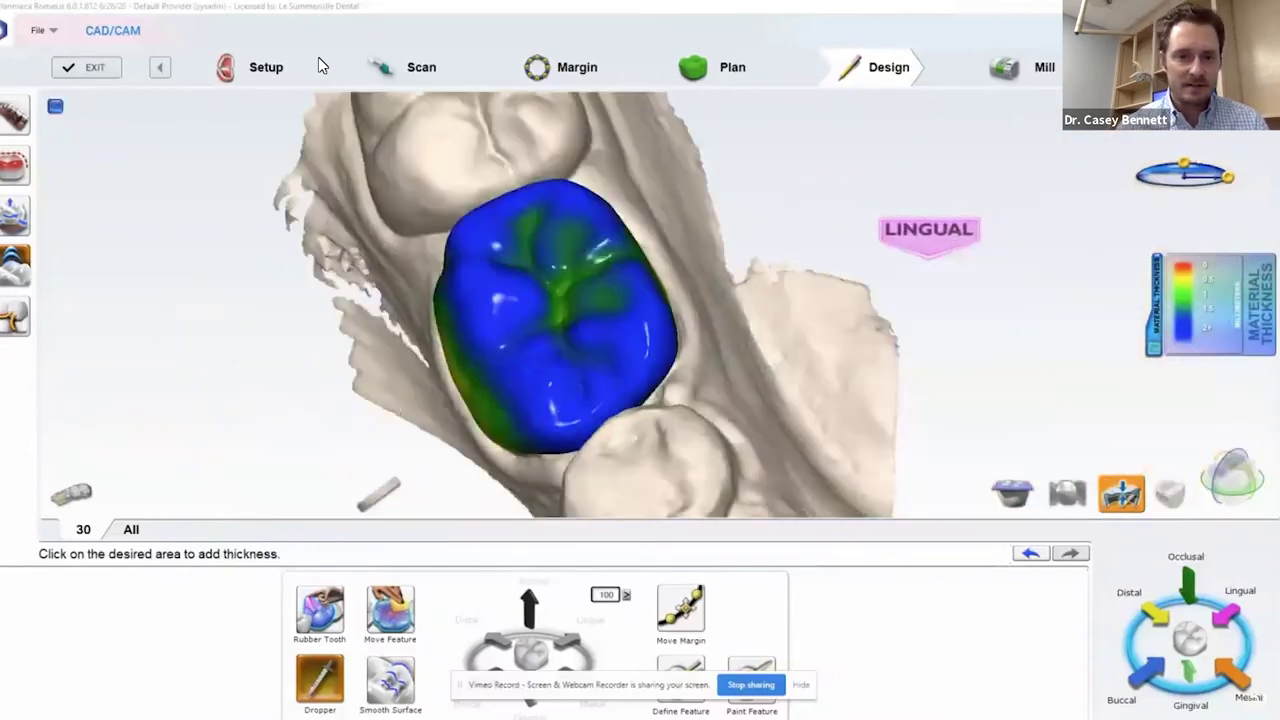
# Show the opposing arch with the contact map and cut a buccal-lingual cross-section through the crown.
pyautogui.click(1012, 493)
pyautogui.moveTo(894, 351); pyautogui.dragTo(888, 343, button='right')
pyautogui.click(1170, 493)
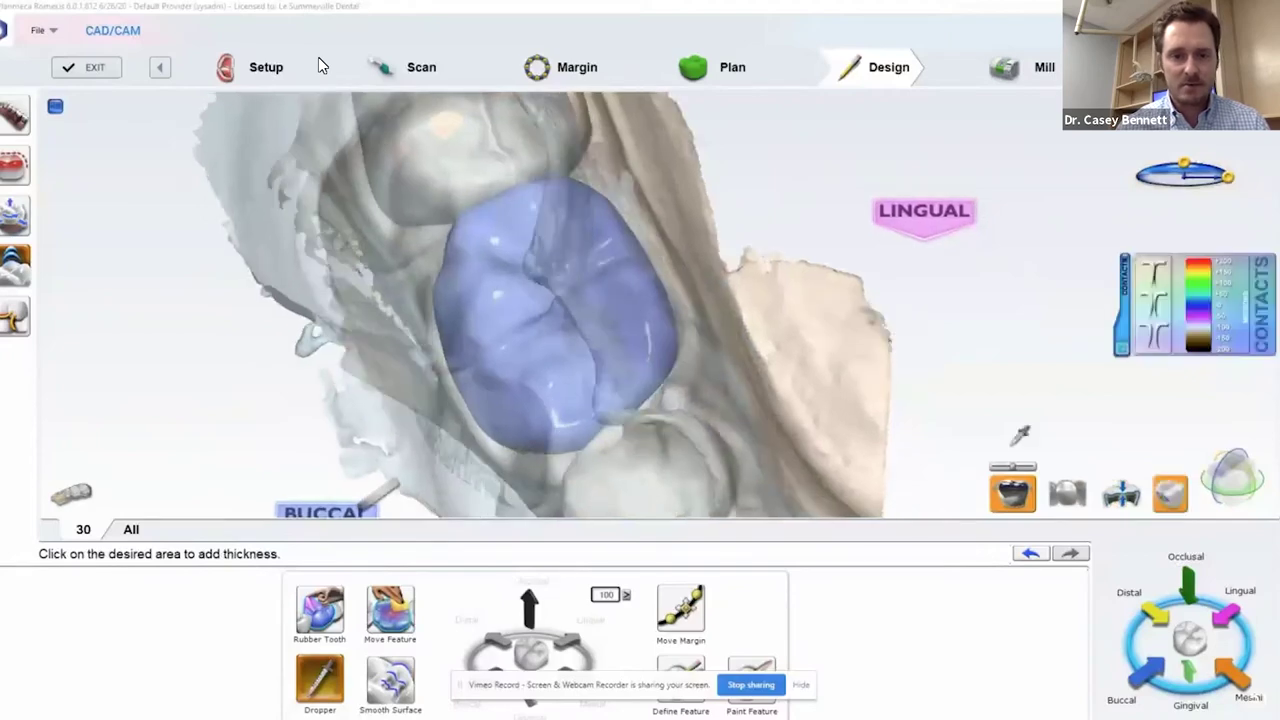
pyautogui.moveTo(552, 427); pyautogui.dragTo(560, 365, button='right')
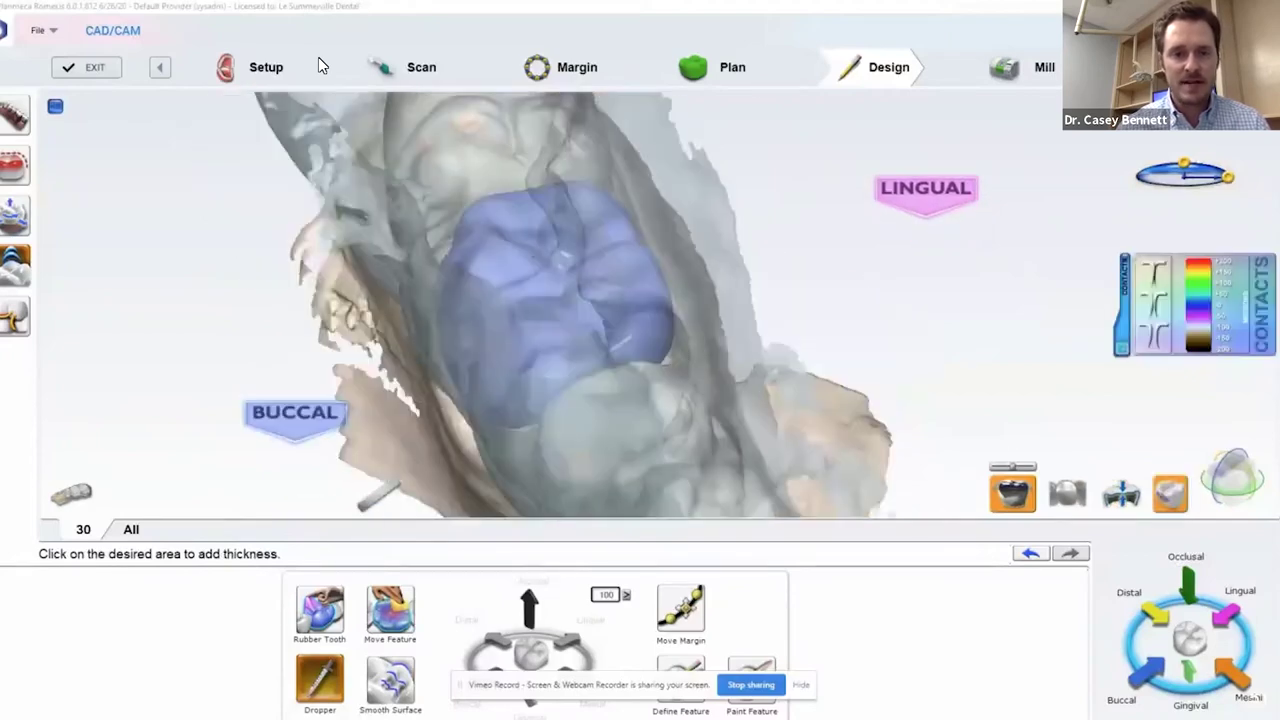
pyautogui.click(1232, 478)
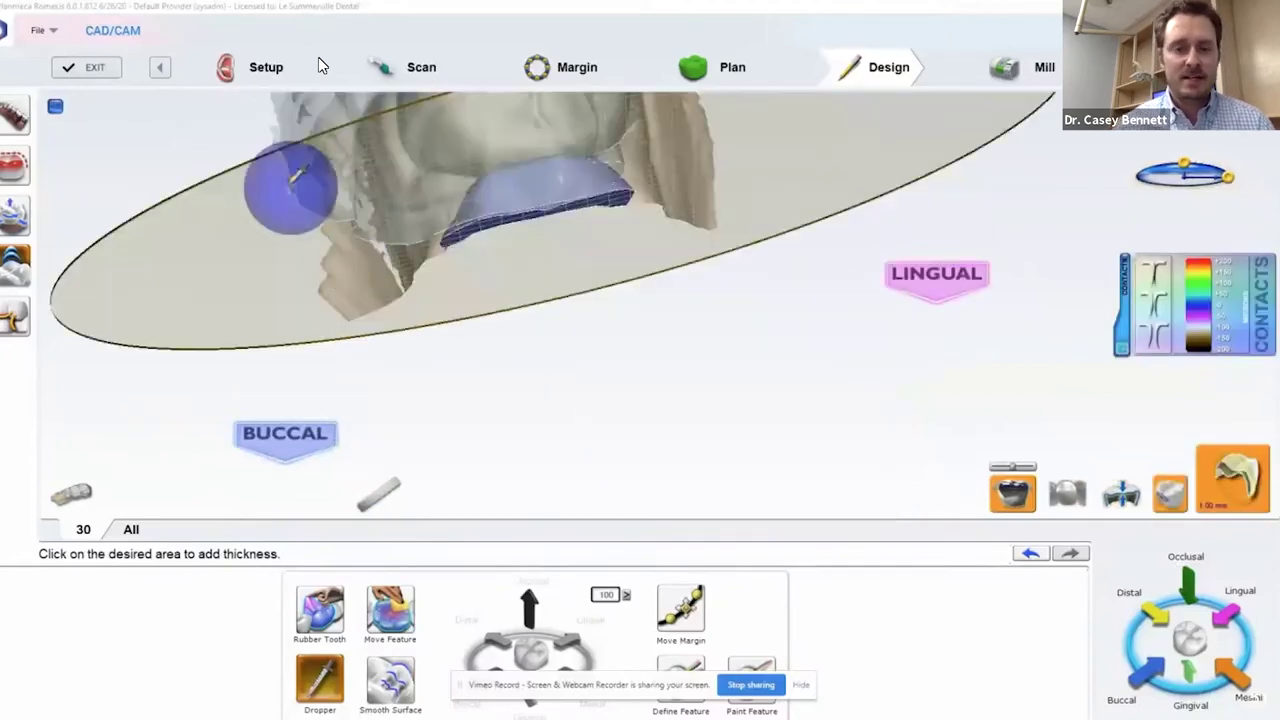
pyautogui.moveTo(290, 187); pyautogui.dragTo(306, 315)
pyautogui.moveTo(598, 470); pyautogui.dragTo(517, 251, button='right')
# Reshape the inner slope of the crown's buccal cusp beneath the opposing tooth in cross-section with Rubber Tooth.
pyautogui.click(331, 597)
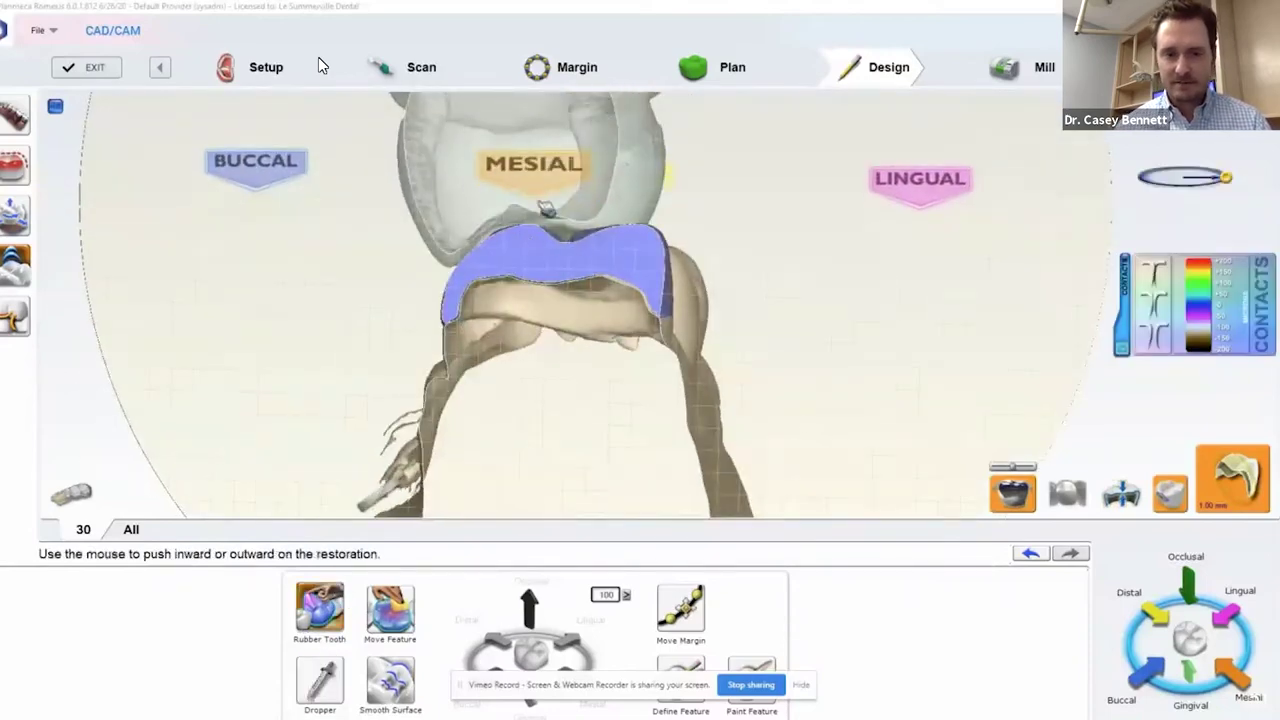
pyautogui.moveTo(534, 231)
pyautogui.mouseDown()
pyautogui.moveTo(552, 232)
pyautogui.moveTo(537, 225)
pyautogui.mouseUp()
pyautogui.moveTo(601, 178); pyautogui.dragTo(669, 451, button='right')
pyautogui.moveTo(549, 281); pyautogui.dragTo(543, 191, button='right')
pyautogui.moveTo(634, 398); pyautogui.dragTo(624, 24, button='right')
pyautogui.moveTo(528, 239); pyautogui.dragTo(527, 236)
pyautogui.moveTo(575, 215); pyautogui.dragTo(572, 78, button='right')
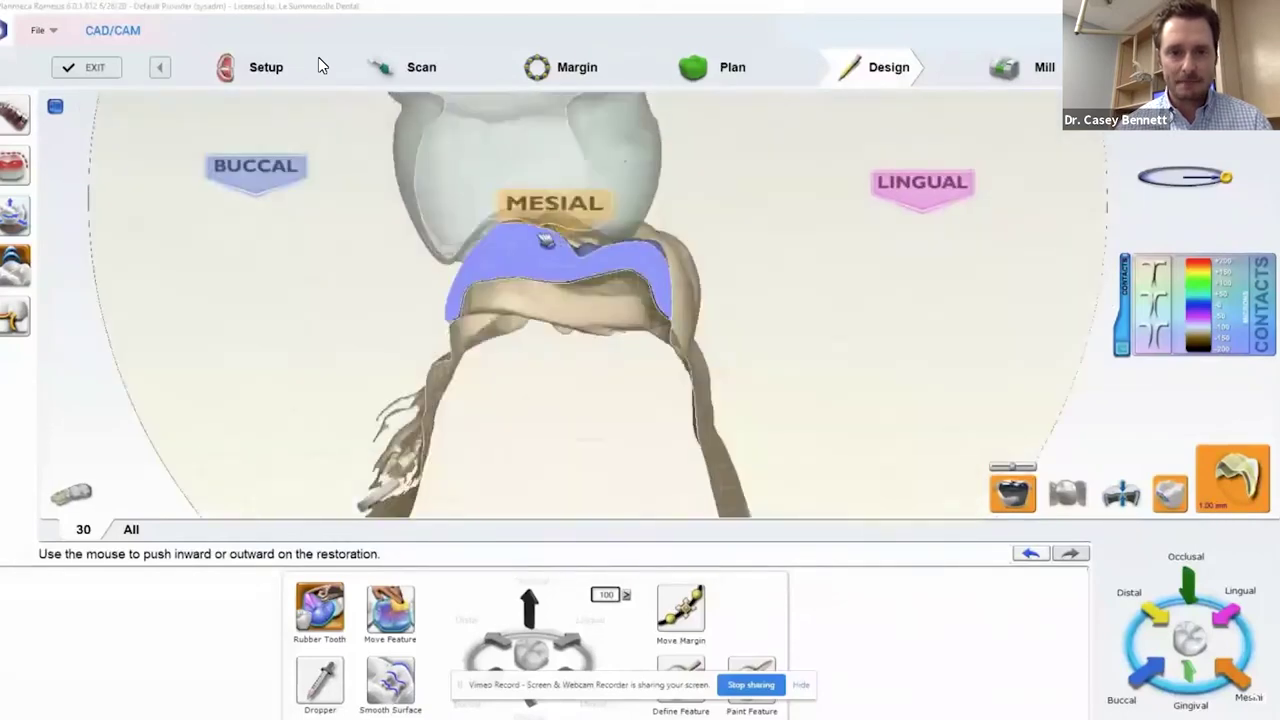
pyautogui.moveTo(546, 240); pyautogui.dragTo(543, 237)
pyautogui.moveTo(580, 260); pyautogui.dragTo(694, 440, button='right')
# Undo the last shape edit and move the cross-section plane to another part of the crown.
pyautogui.moveTo(364, 169); pyautogui.dragTo(371, 78)
pyautogui.moveTo(733, 327); pyautogui.dragTo(410, 190, button='right')
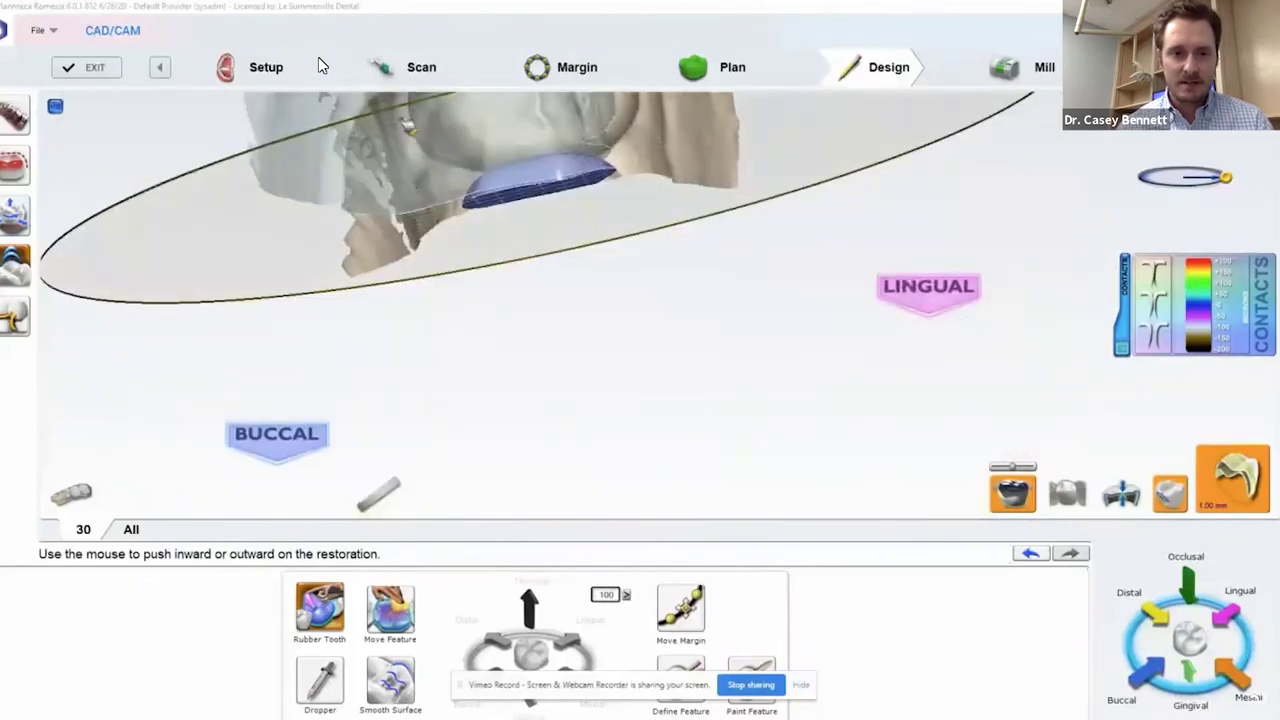
pyautogui.click(1042, 552)
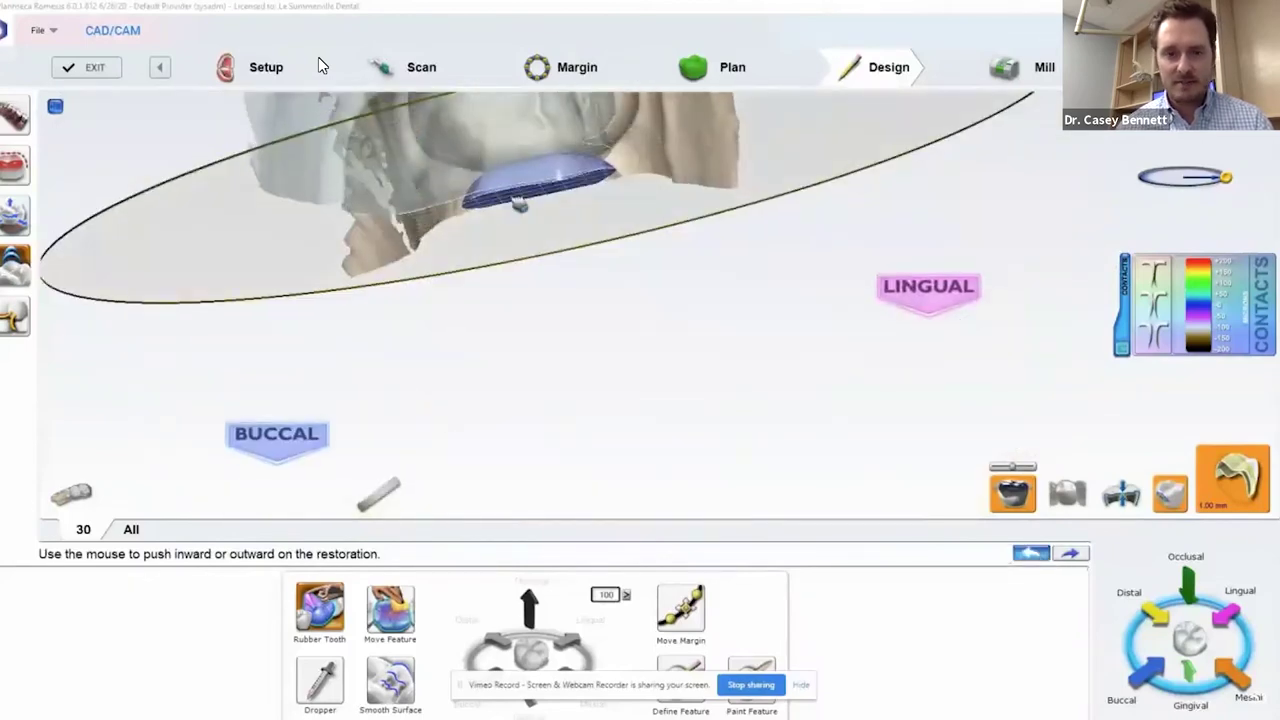
pyautogui.click(330, 130)
pyautogui.moveTo(335, 137); pyautogui.dragTo(350, 174)
pyautogui.moveTo(650, 470); pyautogui.dragTo(565, 157, button='right')
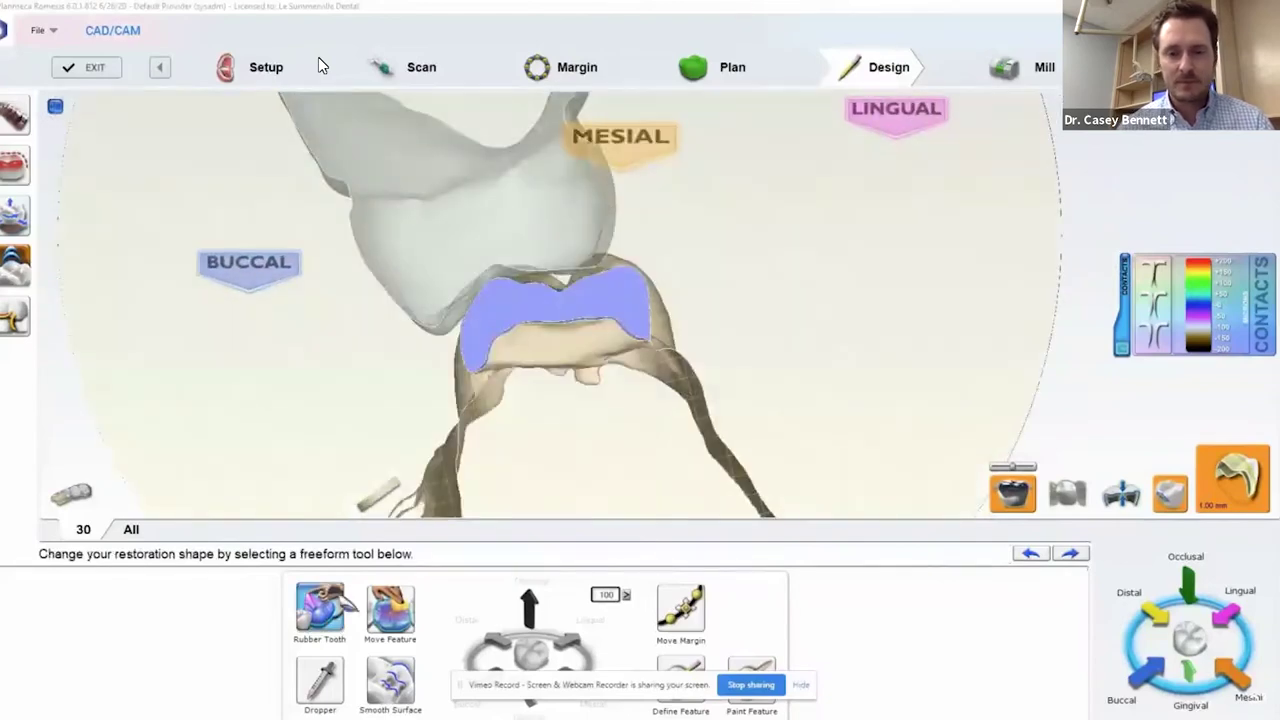
# Push the crown's central groove area toward the opposing tooth with Rubber Tooth, and turn off the cross-section view.
pyautogui.click(330, 605)
pyautogui.moveTo(562, 305); pyautogui.dragTo(569, 293)
pyautogui.moveTo(700, 440); pyautogui.dragTo(734, 572, button='middle')
pyautogui.click(1233, 479)
pyautogui.moveTo(728, 420); pyautogui.dragTo(730, 546, button='middle')
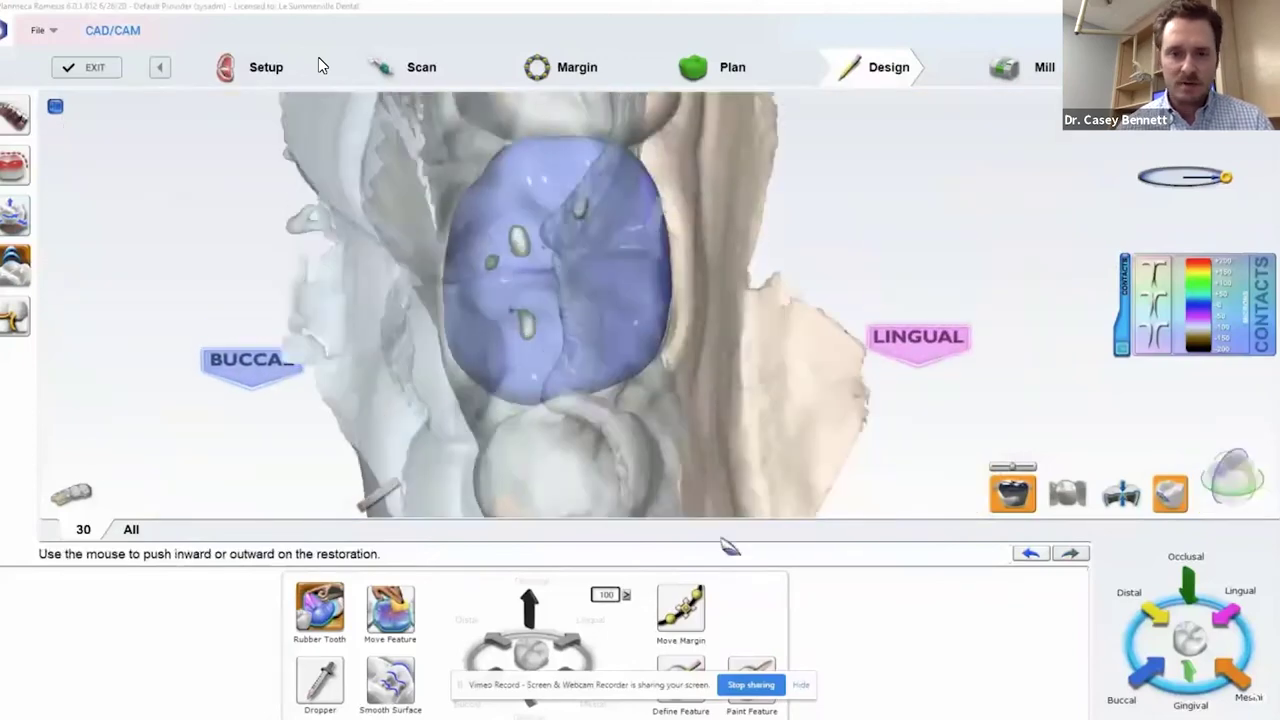
pyautogui.moveTo(759, 405); pyautogui.dragTo(769, 499, button='middle')
# Hide the opposing arch, show the material thickness map, and add thickness along the crown's lingual margin with the Dropper.
pyautogui.click(15, 316)
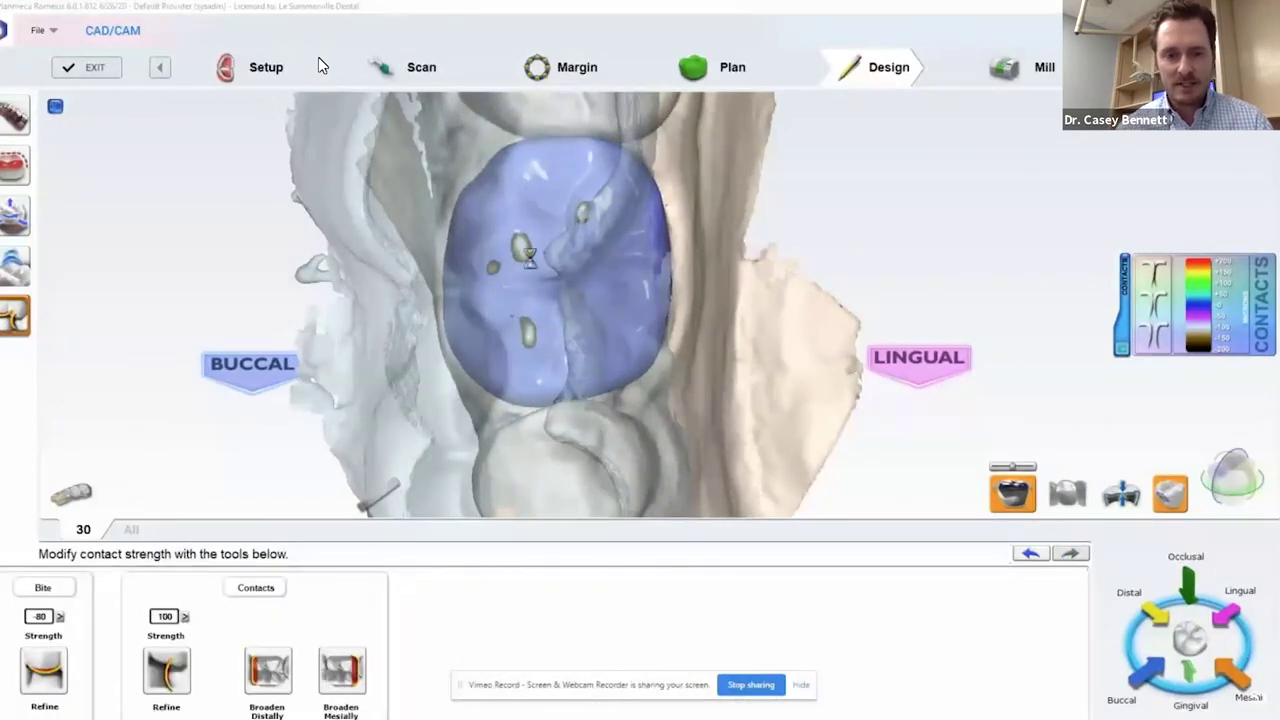
pyautogui.click(1010, 500)
pyautogui.moveTo(785, 440); pyautogui.dragTo(780, 345, button='right')
pyautogui.click(1121, 494)
pyautogui.moveTo(730, 380); pyautogui.dragTo(632, 476, button='right')
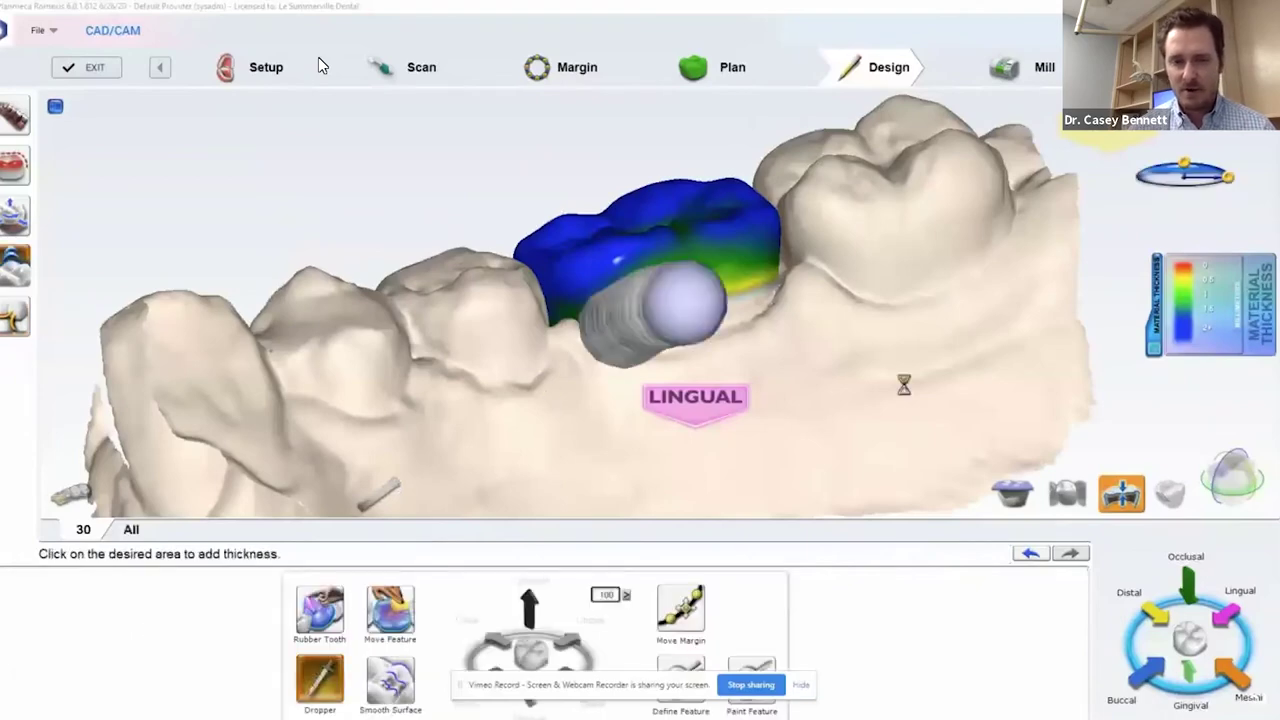
pyautogui.moveTo(821, 416); pyautogui.dragTo(826, 506, button='right')
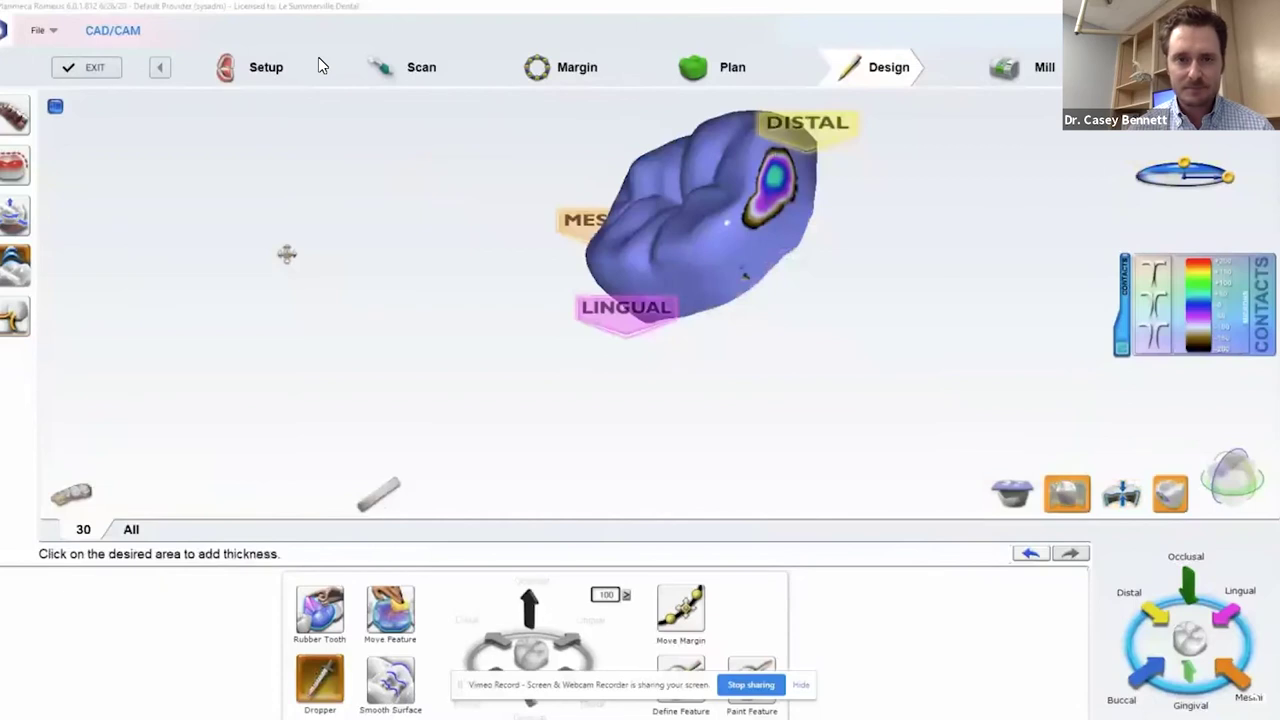
# Inspect the isolated crown's proximal contacts on the contact map and add thickness at the mesial contact with the Dropper.
pyautogui.moveTo(287, 254)
pyautogui.mouseDown(button='right')
pyautogui.moveTo(580, 329)
pyautogui.moveTo(285, 268)
pyautogui.mouseUp(button='right')
pyautogui.moveTo(870, 302); pyautogui.dragTo(748, 335, button='right')
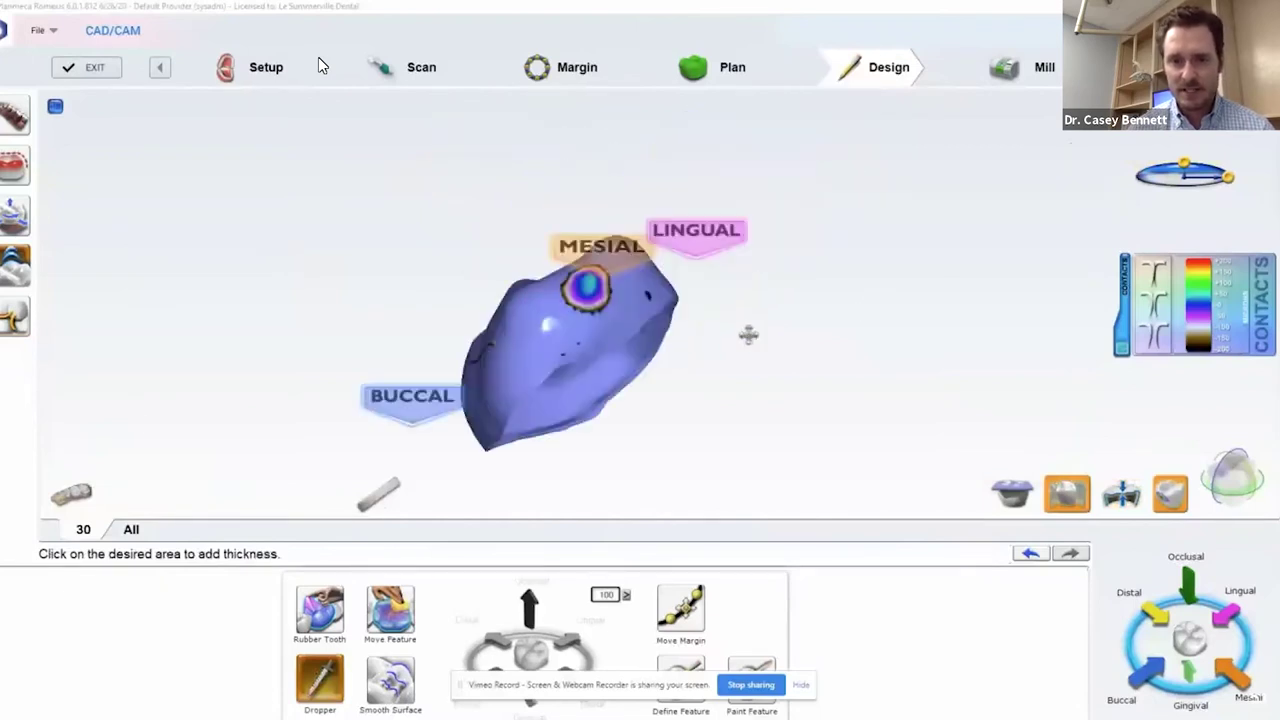
pyautogui.click(587, 290)
pyautogui.moveTo(658, 341); pyautogui.dragTo(908, 339, button='right')
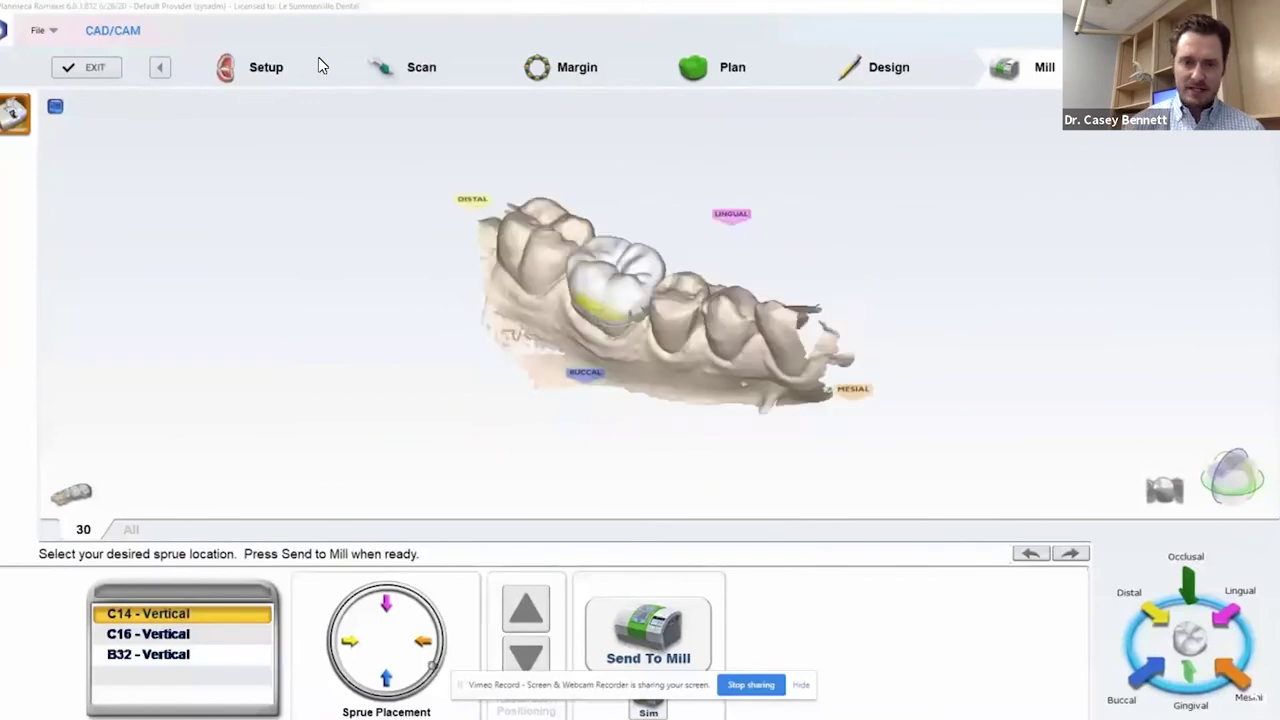
# Open the simulation settings at the milling stage and save them with Quality selected.
pyautogui.press('F2')
pyautogui.click(785, 347)
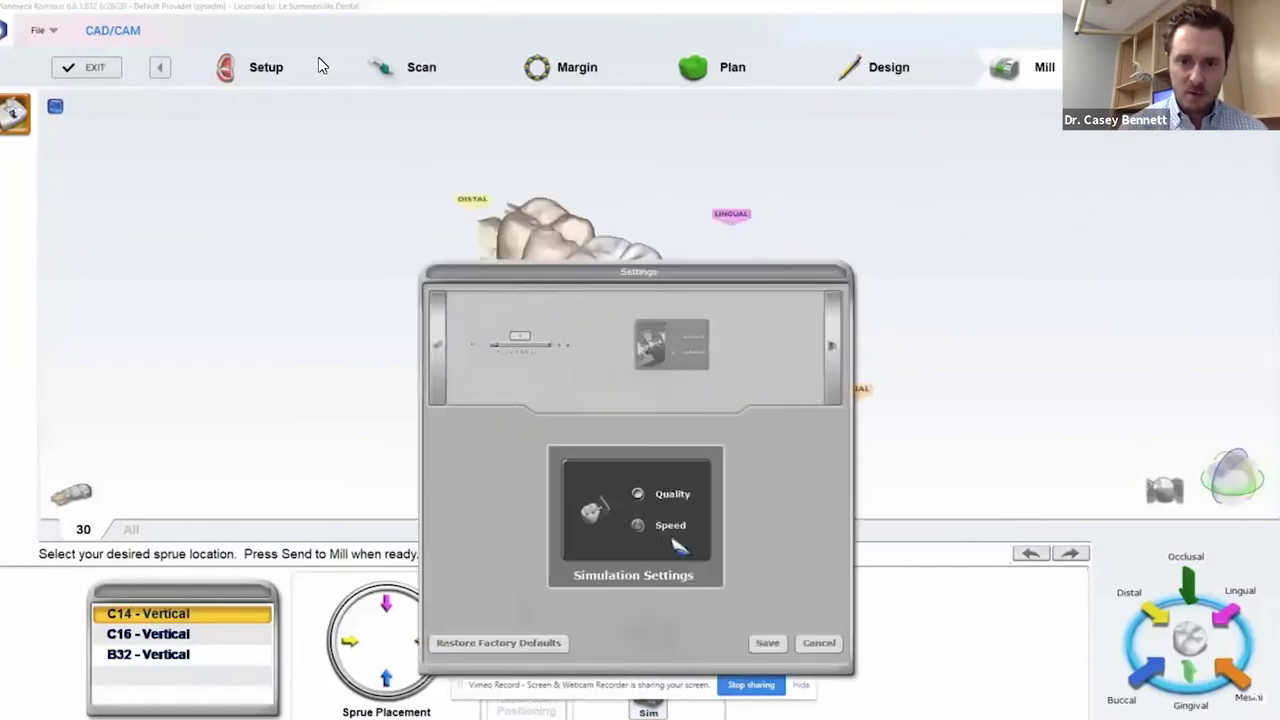
pyautogui.click(768, 645)
pyautogui.click(767, 644)
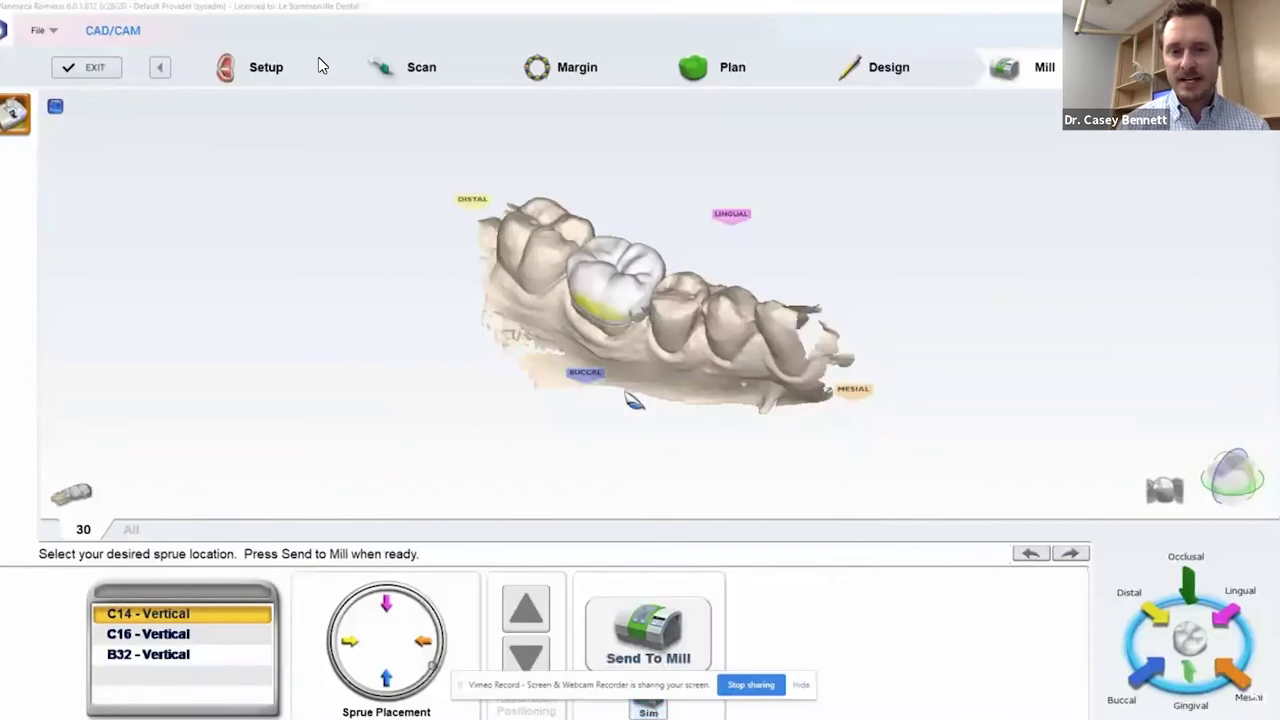
# Run the milling simulation for the C14 - Vertical block with Detailed mode, and examine the simulated crown and sprue.
pyautogui.click(647, 710)
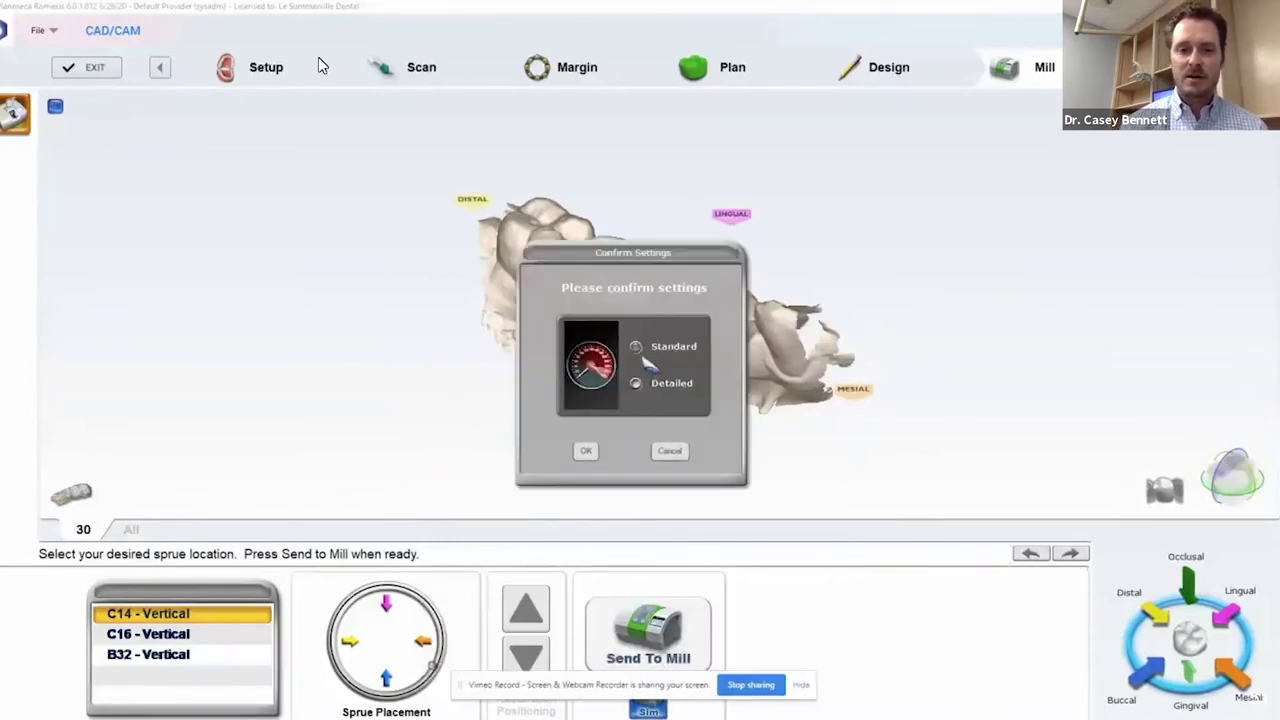
pyautogui.click(588, 451)
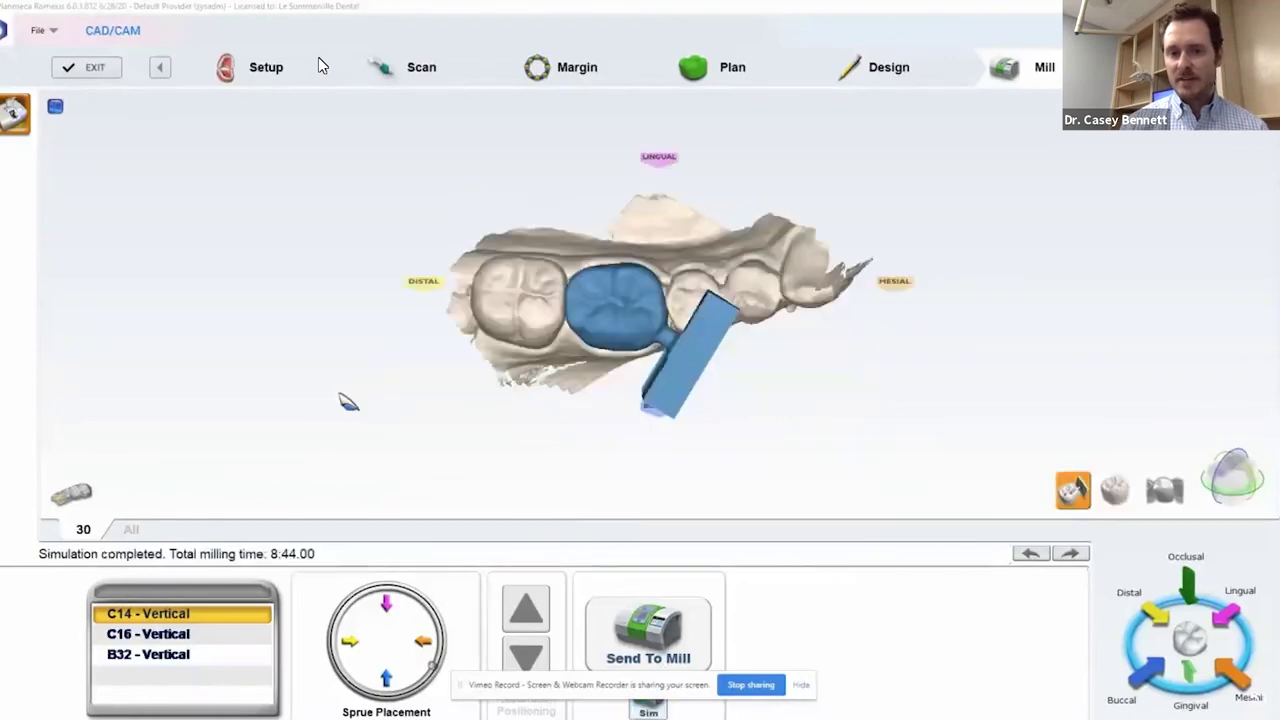
pyautogui.moveTo(472, 457); pyautogui.dragTo(557, 43, button='middle')
pyautogui.moveTo(763, 411); pyautogui.dragTo(883, 423, button='middle')
pyautogui.scroll(5, 786, 391)
pyautogui.moveTo(786, 391); pyautogui.dragTo(640, 650, button='middle')
pyautogui.moveTo(651, 154); pyautogui.dragTo(665, 440, button='middle')
pyautogui.moveTo(714, 231); pyautogui.dragTo(345, 490, button='middle')
# Examine the simulated crown in cross-section by moving the cutting plane through it, and turn off the cross-section view.
pyautogui.click(1247, 490)
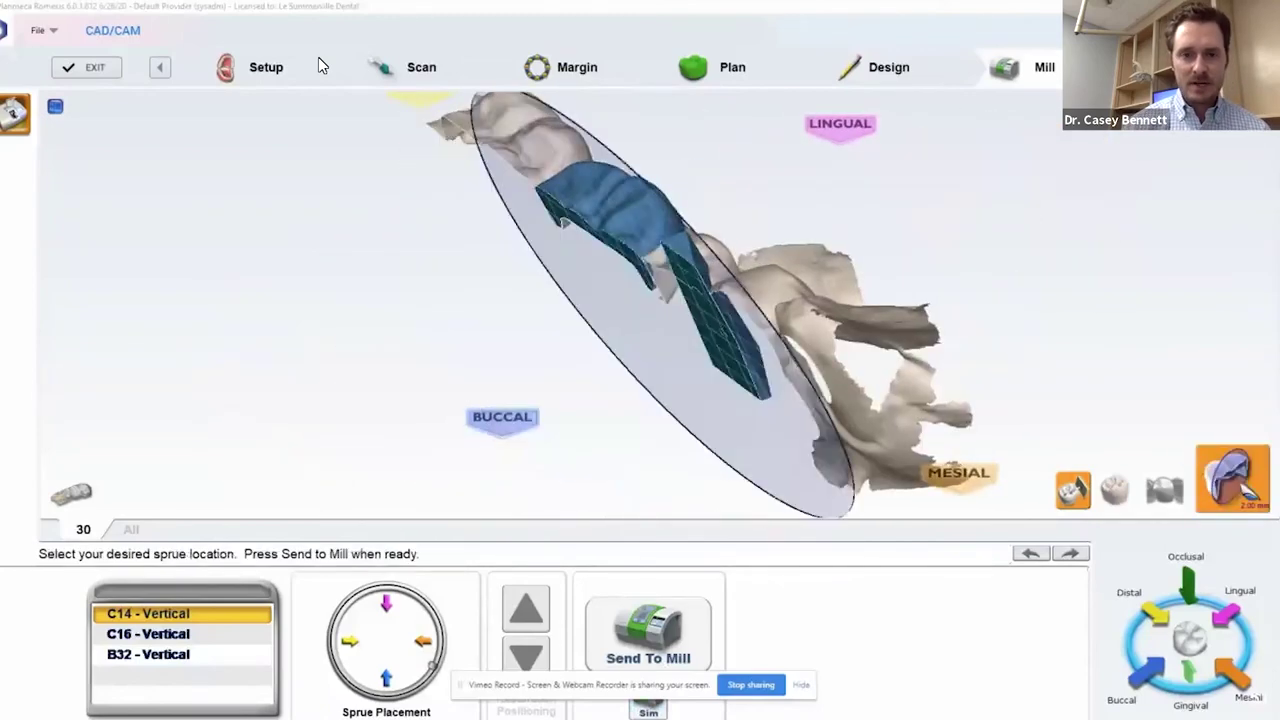
pyautogui.click(1247, 490)
pyautogui.moveTo(441, 321); pyautogui.dragTo(480, 325)
pyautogui.moveTo(900, 600); pyautogui.dragTo(712, 453, button='middle')
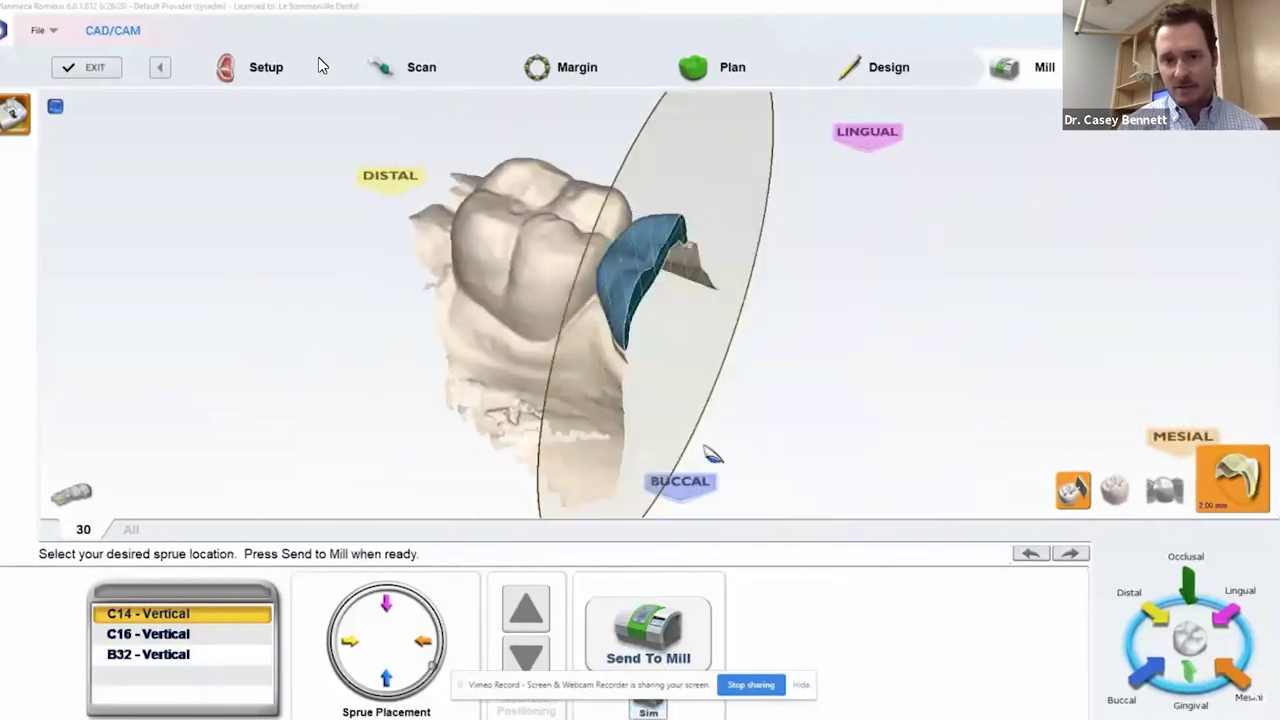
pyautogui.moveTo(712, 455); pyautogui.dragTo(343, 306)
pyautogui.moveTo(343, 307); pyautogui.dragTo(556, 336, button='middle')
pyautogui.moveTo(810, 464); pyautogui.dragTo(538, 348, button='middle')
pyautogui.moveTo(537, 347); pyautogui.dragTo(355, 220)
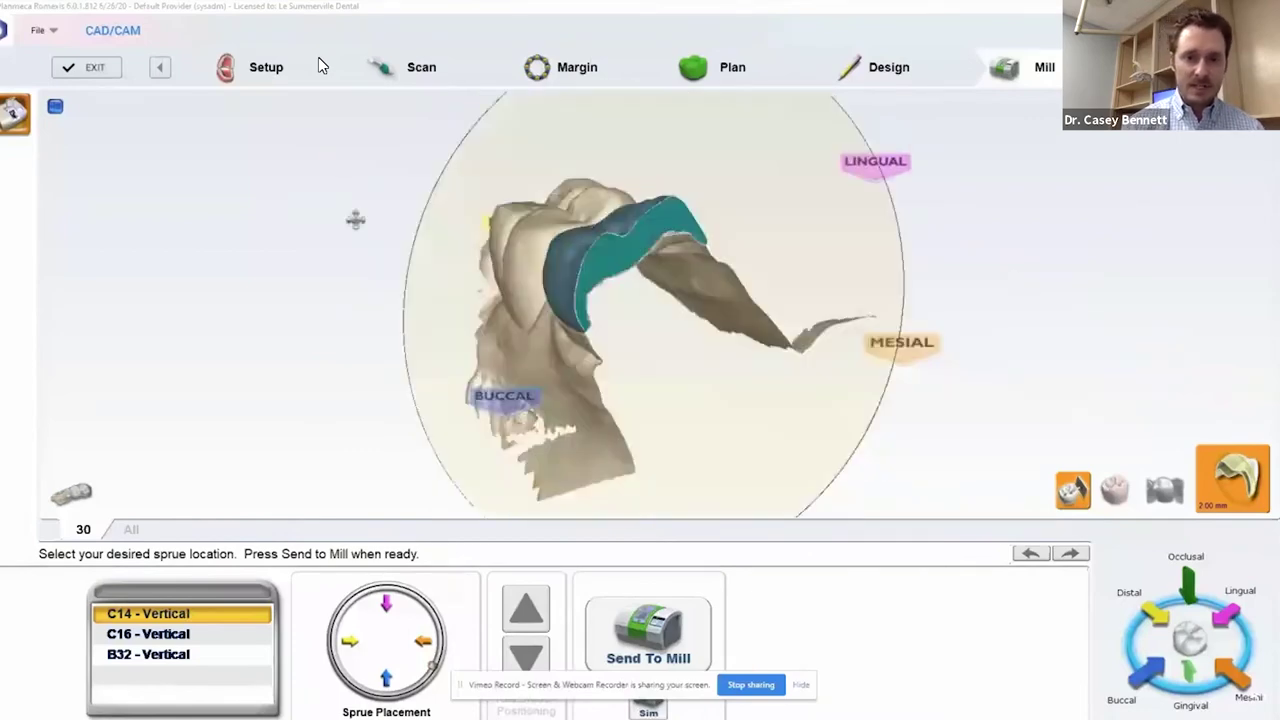
pyautogui.moveTo(355, 220); pyautogui.dragTo(375, 268, button='middle')
pyautogui.click(1263, 479)
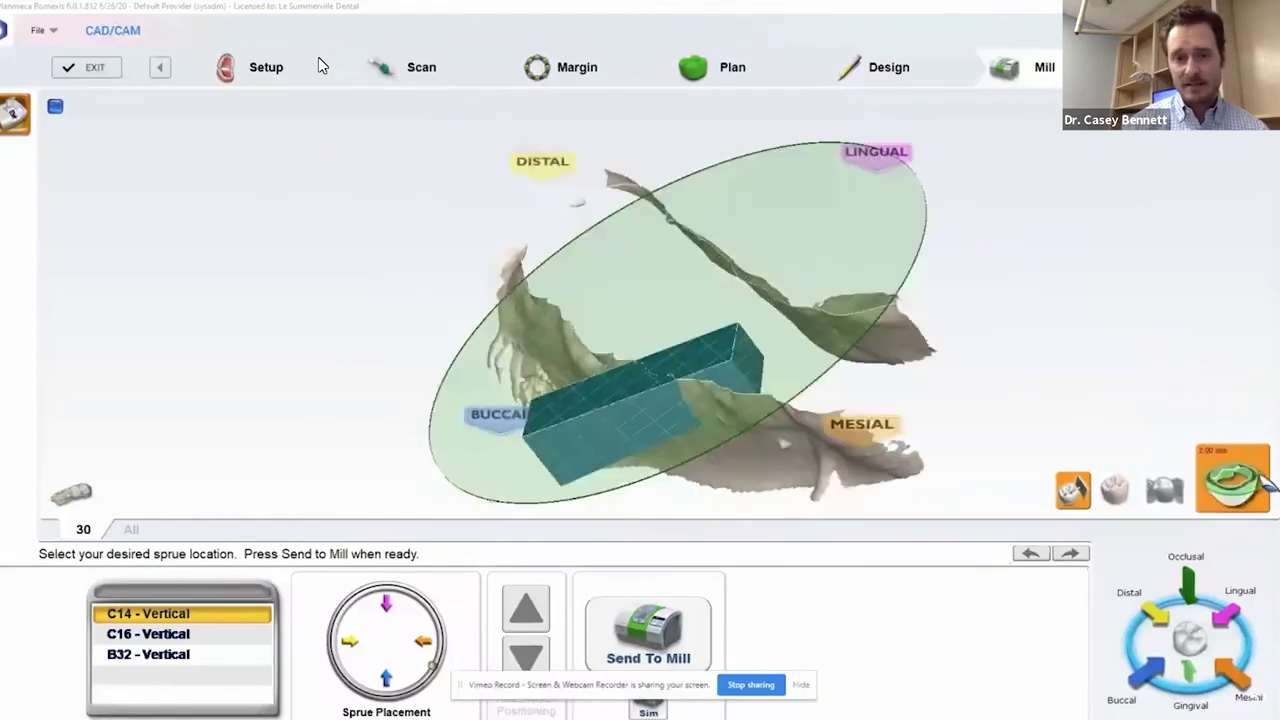
pyautogui.click(1263, 481)
# Send the crown to the Default Mill in Detailed milling mode.
pyautogui.moveTo(690, 340); pyautogui.dragTo(669, 563, button='middle')
pyautogui.click(648, 630)
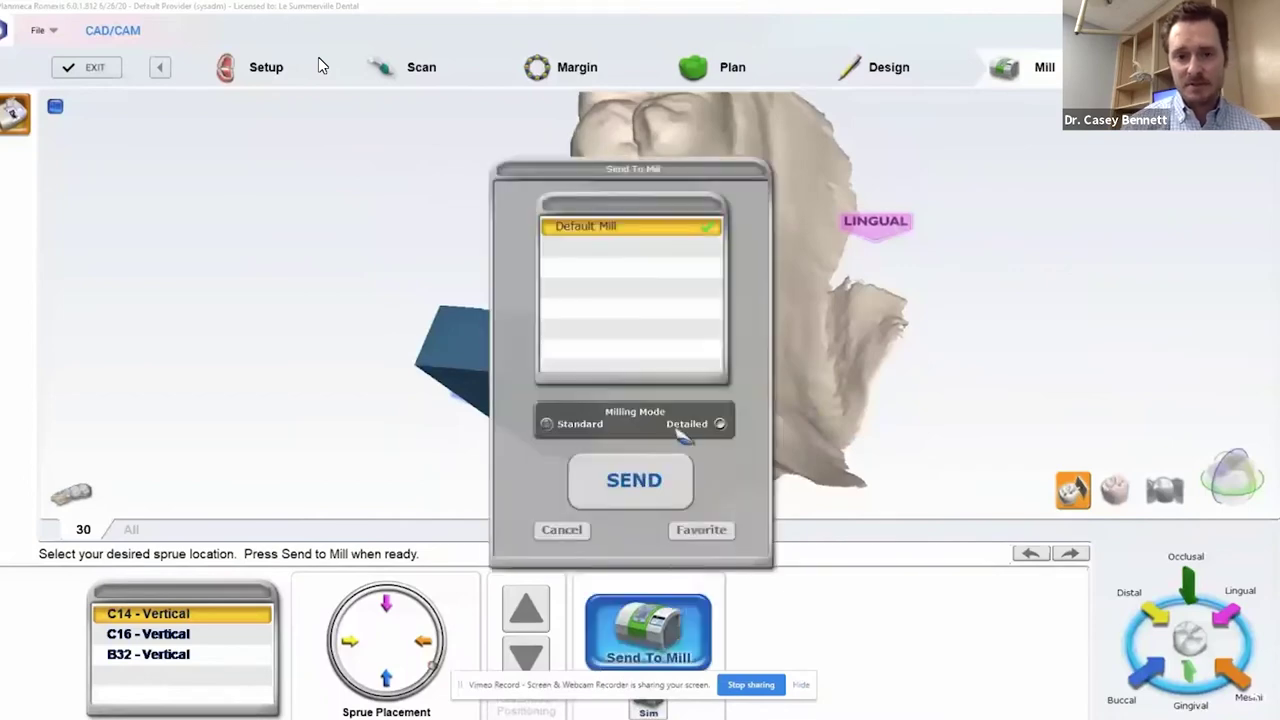
pyautogui.click(609, 495)
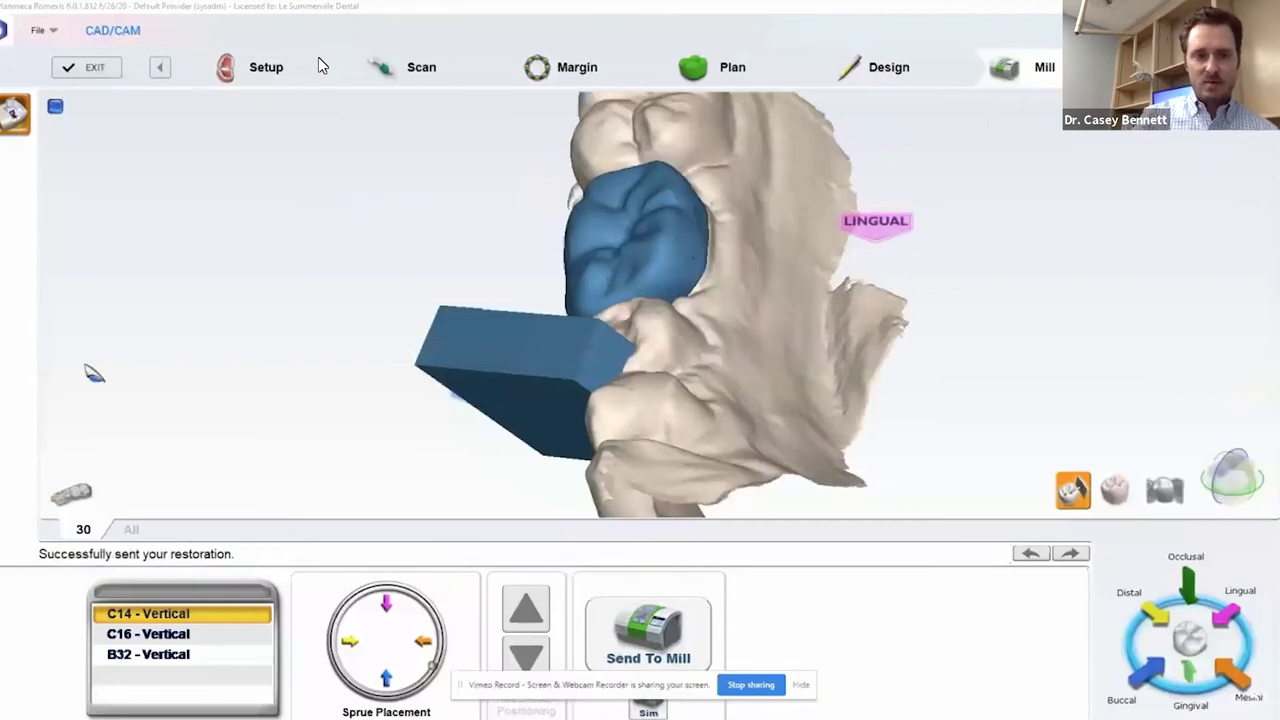
pyautogui.press('Right')
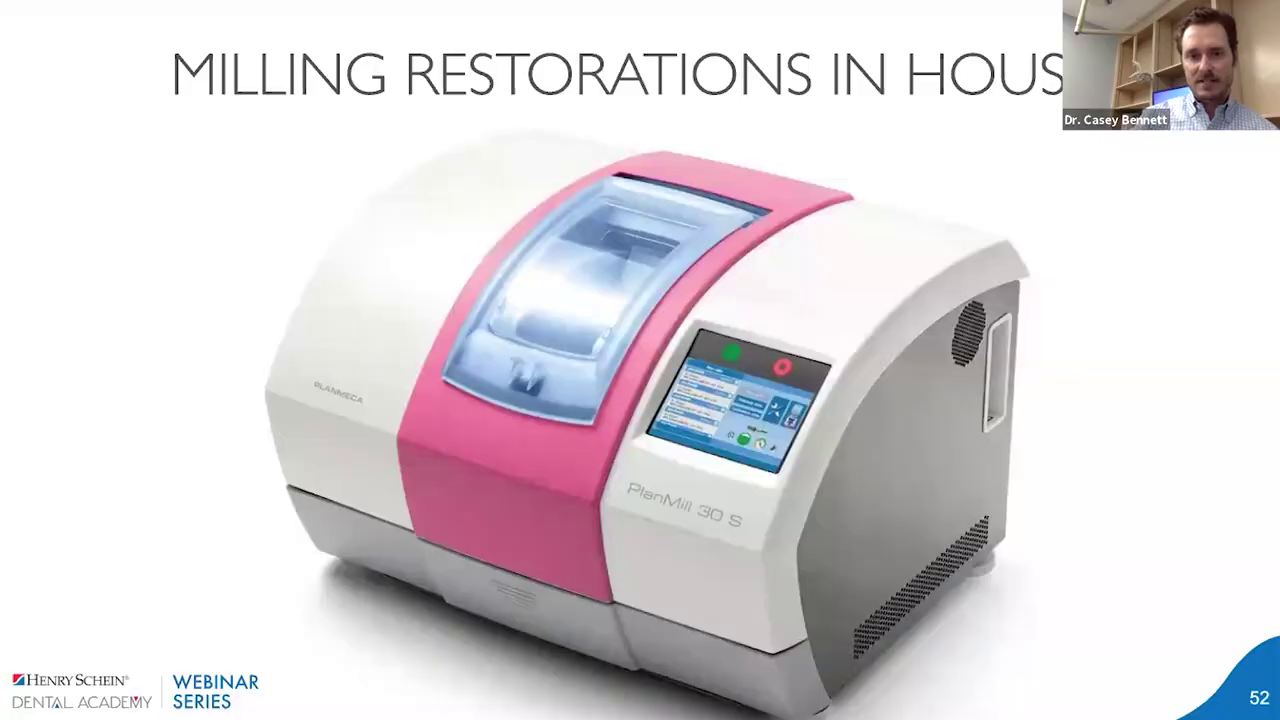